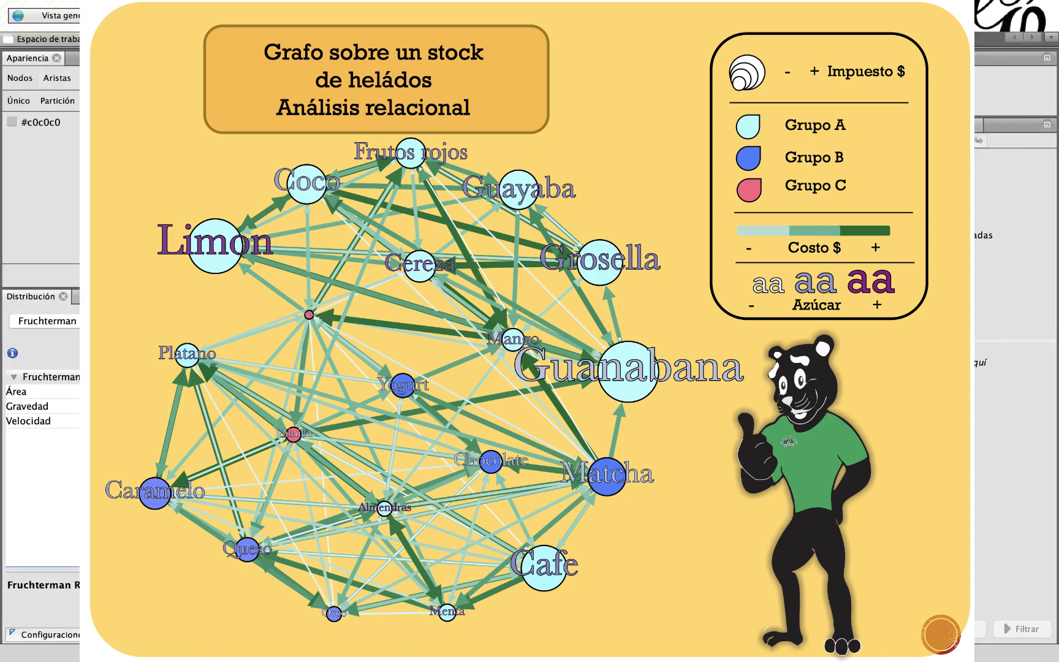
# Switch to the desktop and open Helados.csv from the CASO HELADOS folder in Excel.
pyautogui.hotkey('ctrl', 'Left')
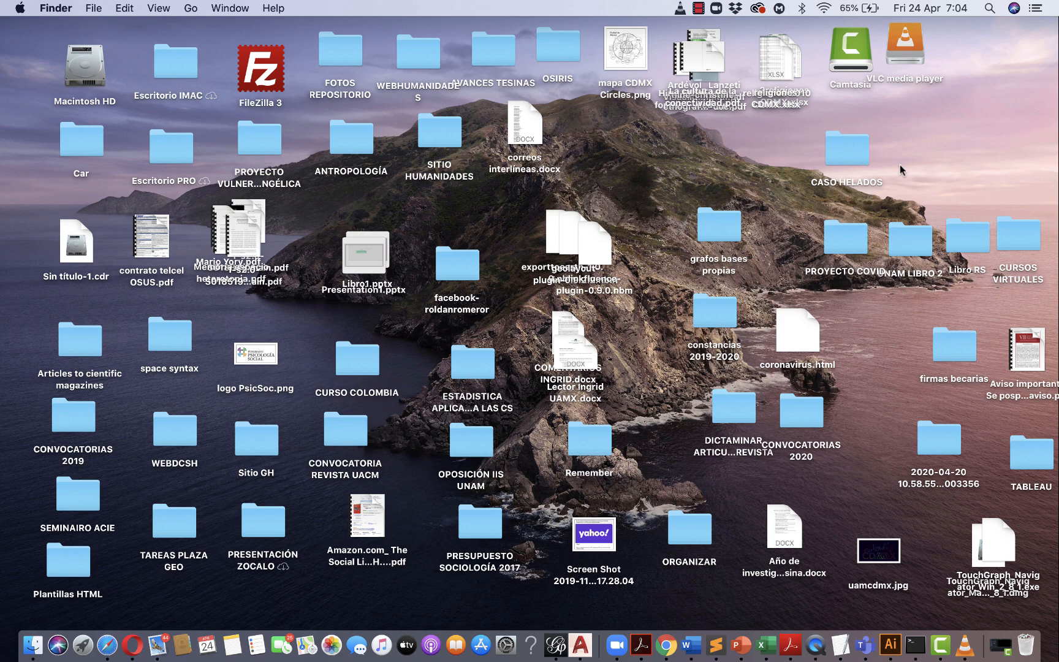
pyautogui.click(850, 158)
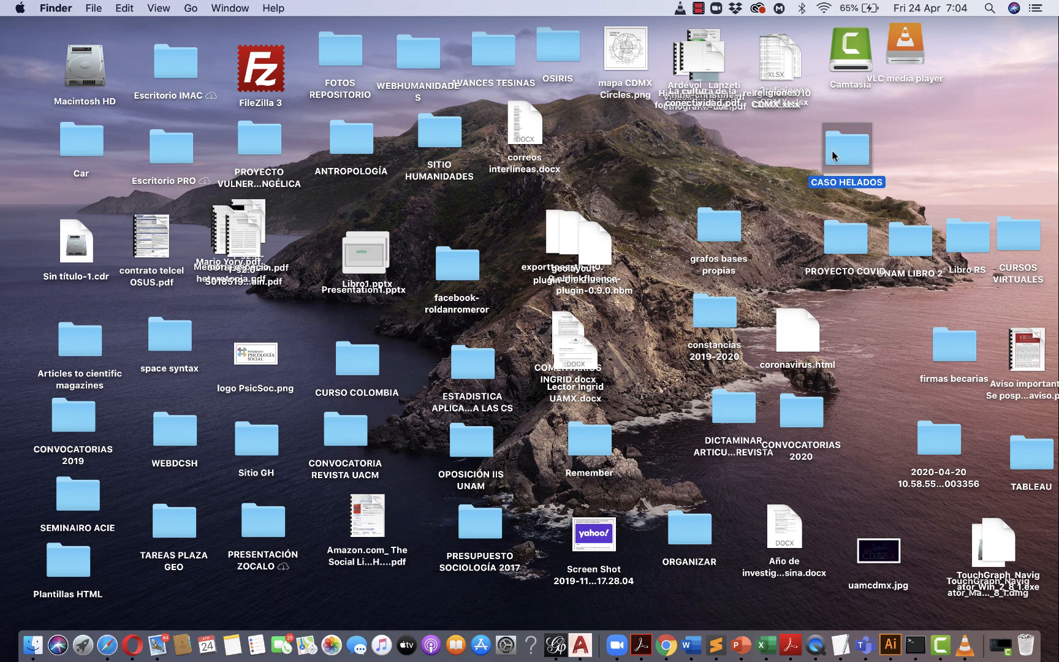
pyautogui.click(955, 149)
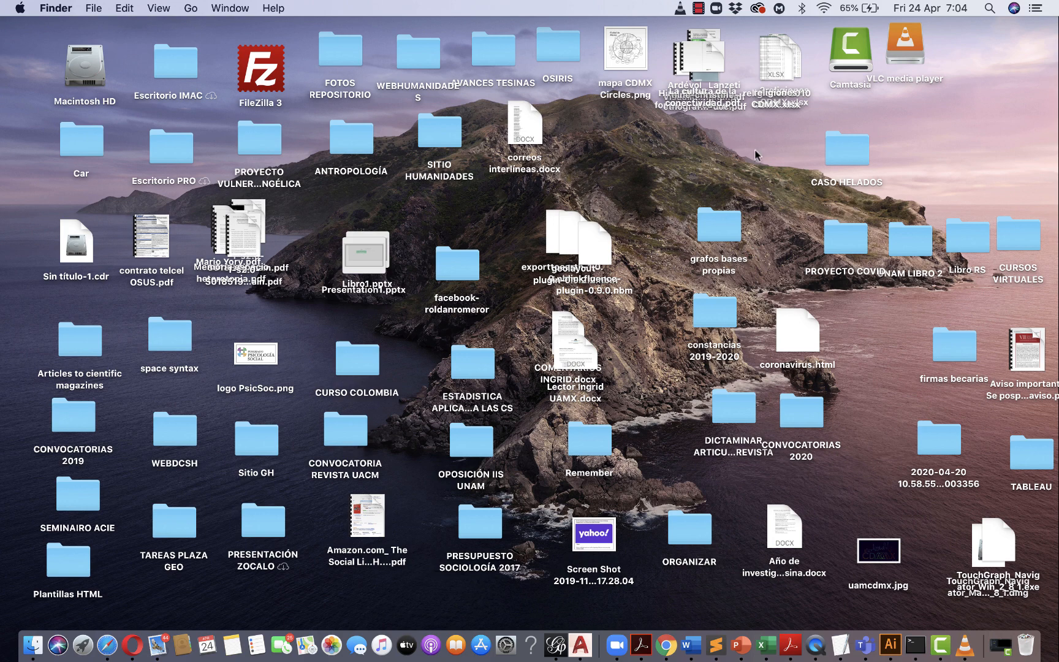
pyautogui.doubleClick(844, 162)
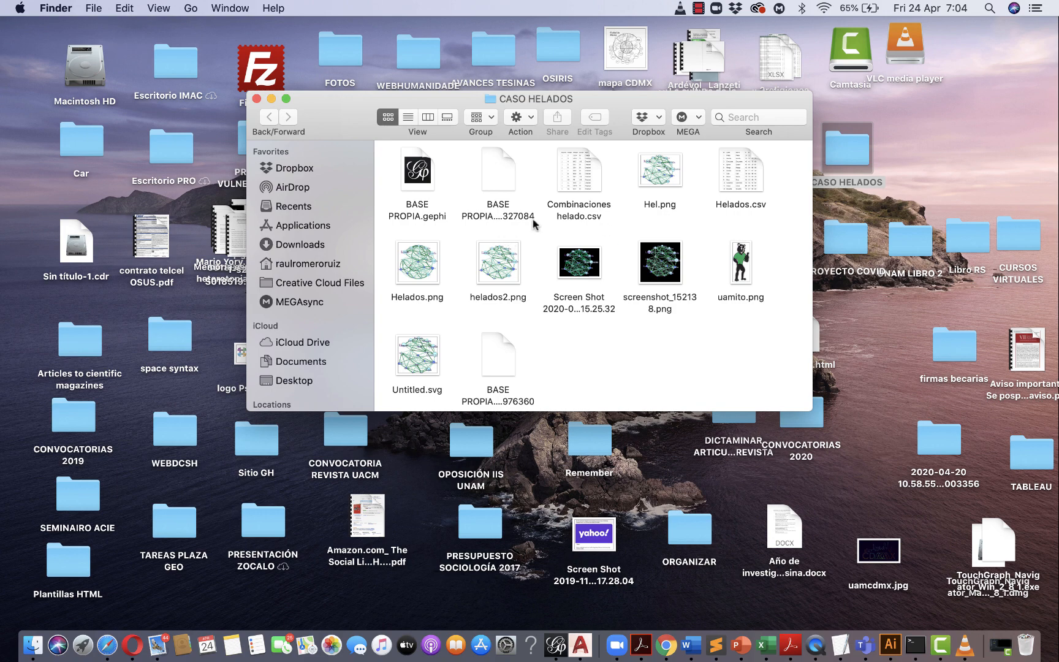
pyautogui.doubleClick(738, 186)
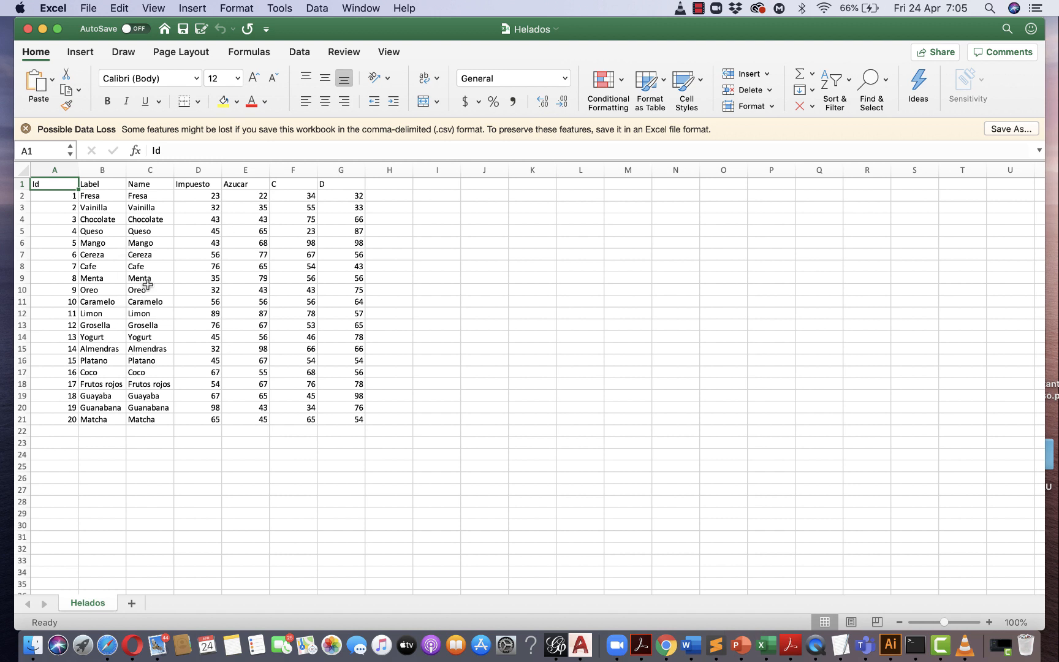
# Examine the Impuesto values of the first flavours, from Fresa to Queso.
pyautogui.click(205, 196)
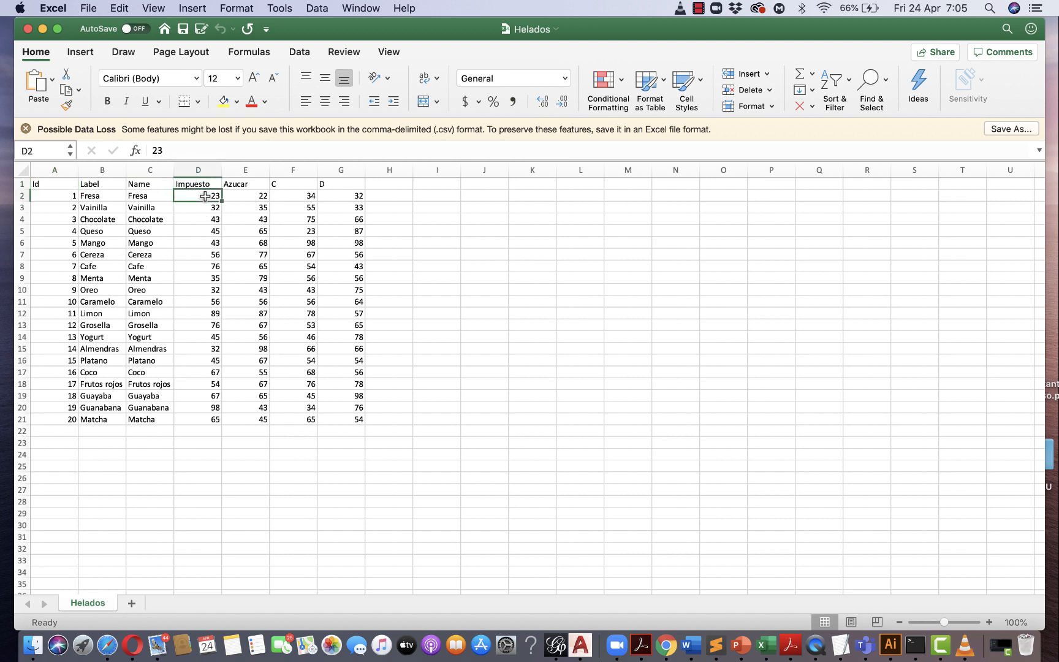
pyautogui.click(207, 208)
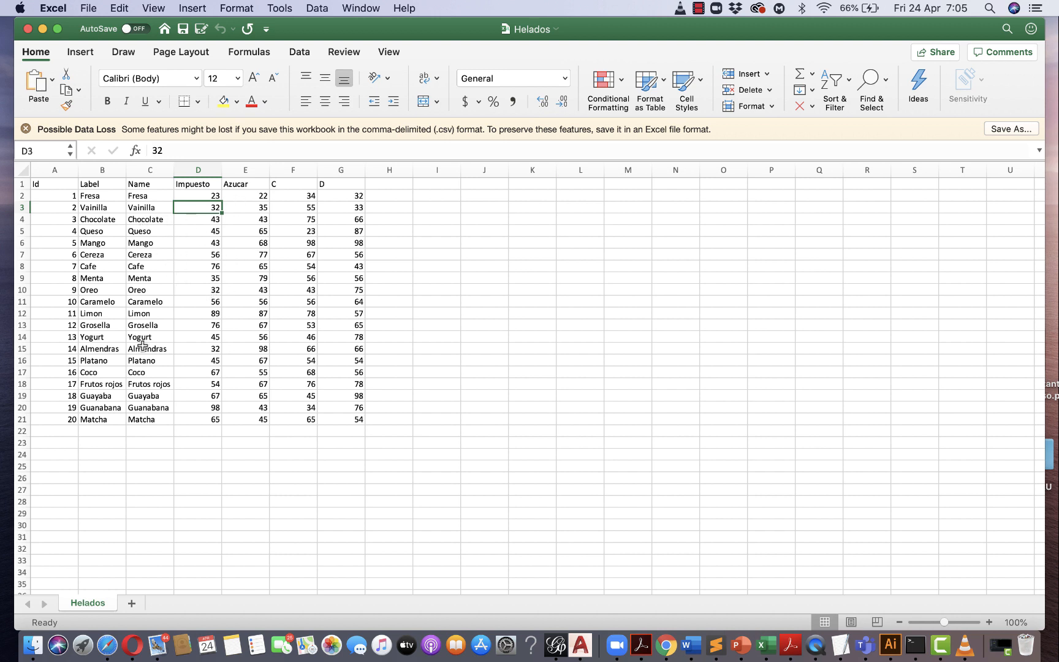
pyautogui.click(195, 196)
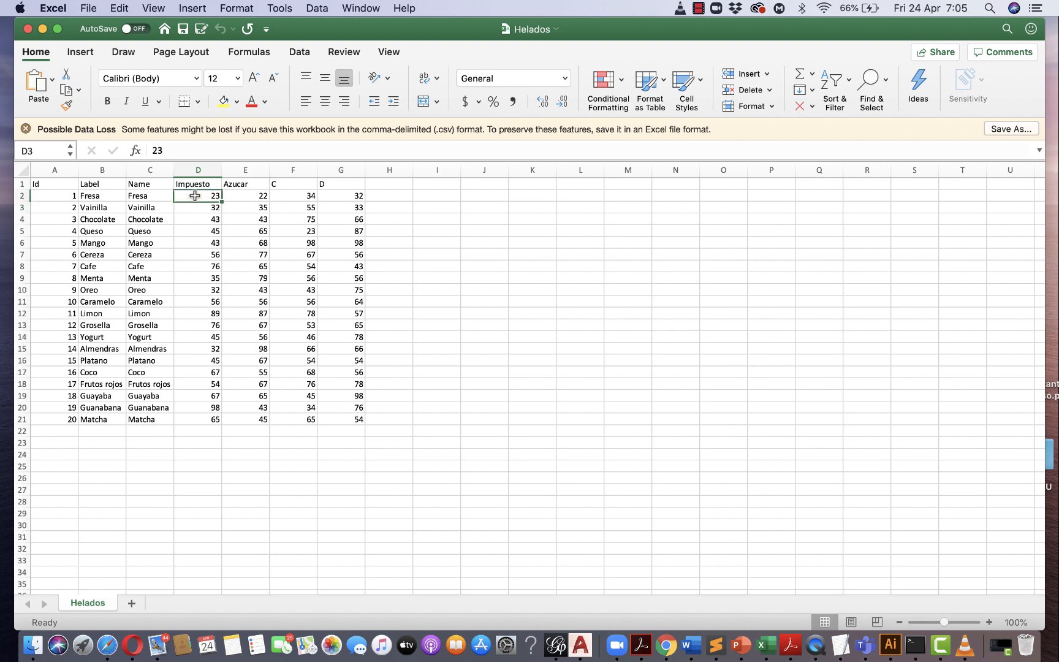
pyautogui.click(206, 208)
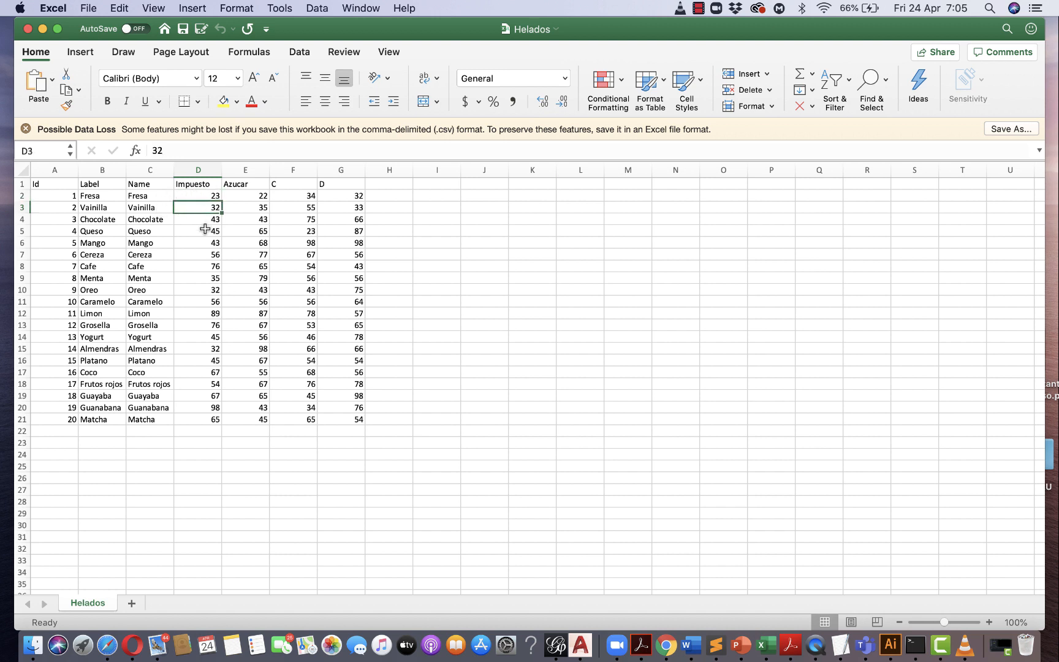
pyautogui.click(202, 222)
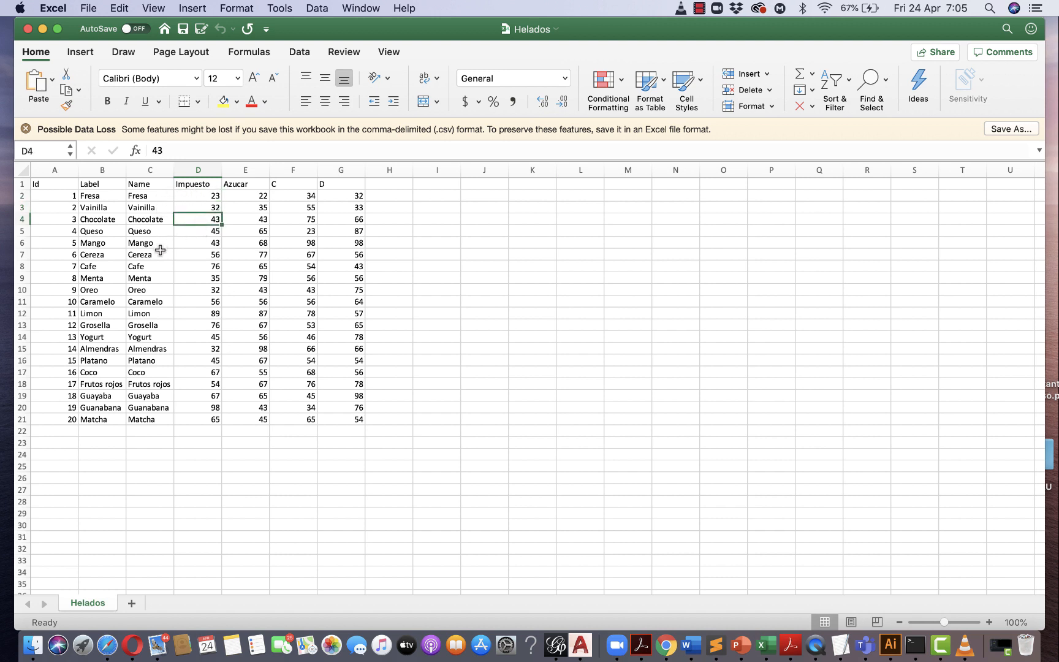
pyautogui.click(202, 233)
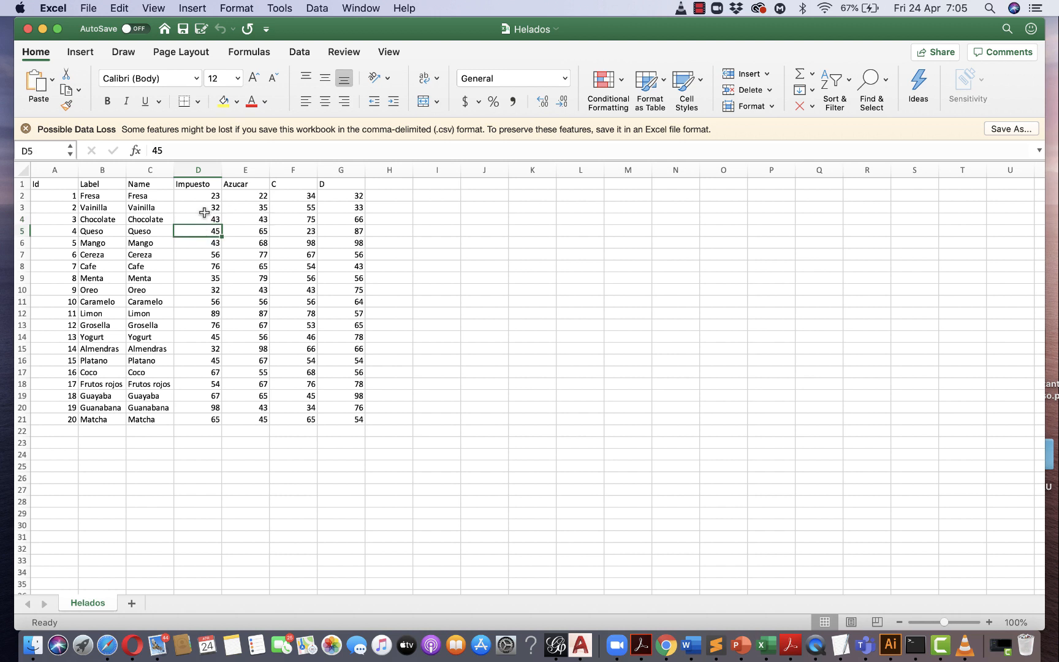
# Review the Azucar values down the flavour list, along with the attributes in columns C and D.
pyautogui.click(245, 196)
pyautogui.click(246, 224)
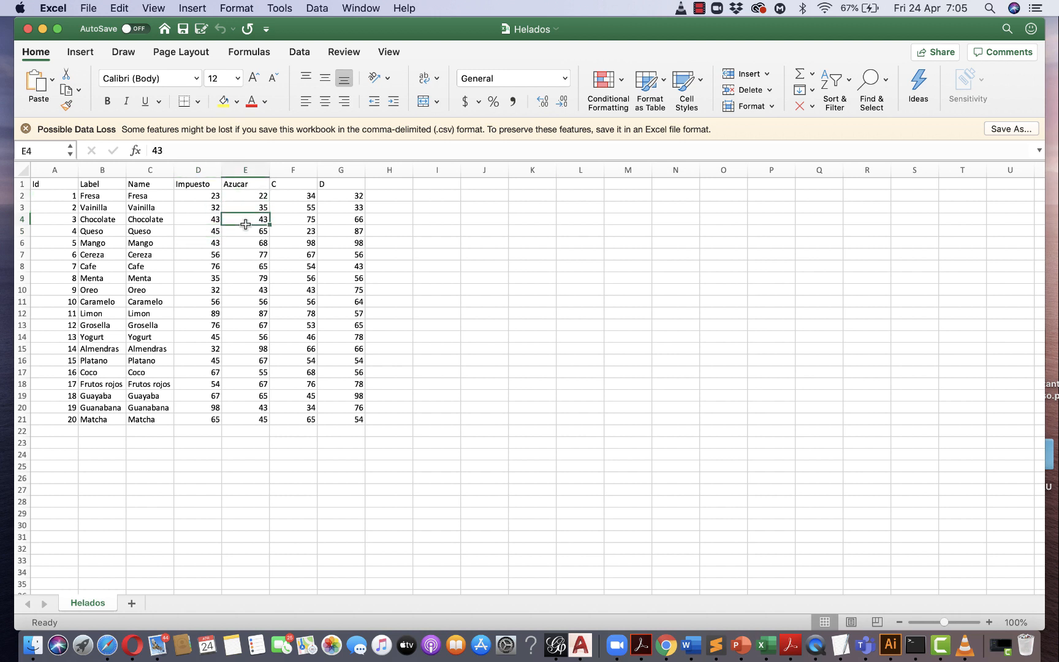
pyautogui.press('Down')
pyautogui.press('Down')
pyautogui.press('Down')
pyautogui.press('Down')
pyautogui.press('Down')
pyautogui.press('Down')
pyautogui.press('Down')
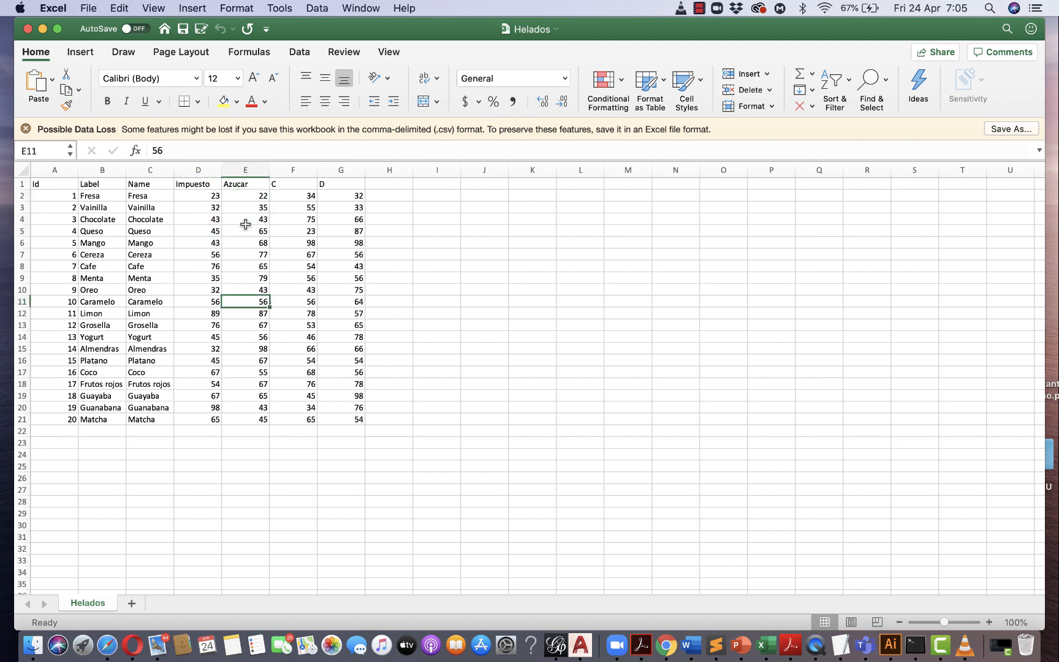
pyautogui.press('Up')
pyautogui.press('Up')
pyautogui.press('Up')
pyautogui.press('Up')
pyautogui.press('Up')
pyautogui.press('Up')
pyautogui.press('Up')
pyautogui.press('Up')
pyautogui.press('Up')
pyautogui.press('Down')
pyautogui.press('Down')
pyautogui.press('Down')
pyautogui.press('Down')
pyautogui.press('Down')
pyautogui.press('Down')
pyautogui.press('Down')
pyautogui.press('Down')
pyautogui.press('Down')
pyautogui.press('Down')
pyautogui.press('Down')
pyautogui.press('Down')
pyautogui.press('Down')
pyautogui.press('Down')
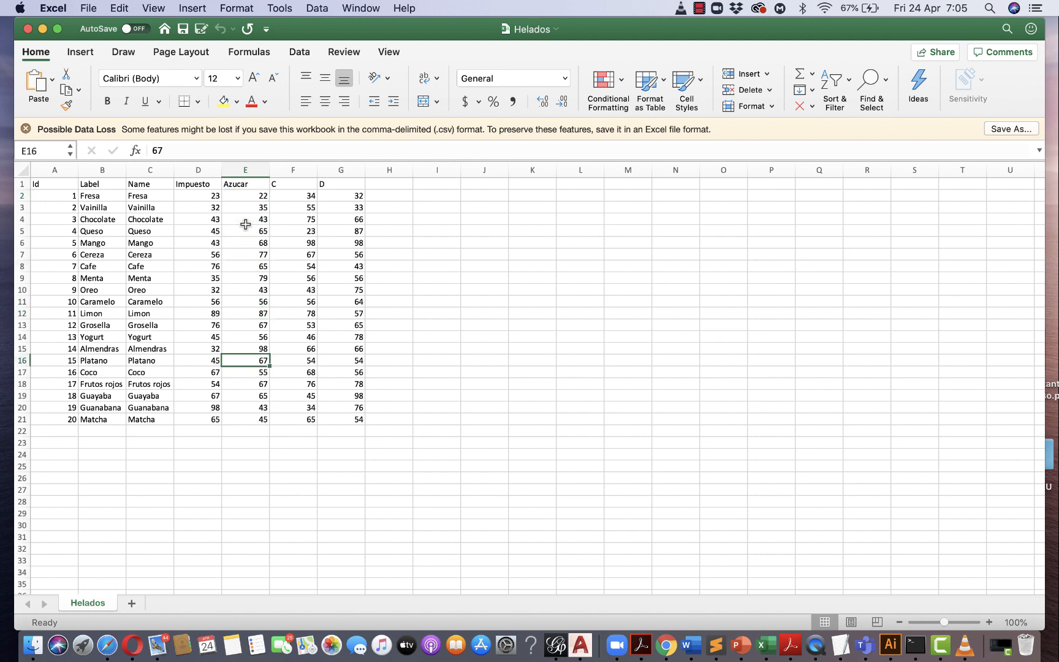
pyautogui.click(246, 264)
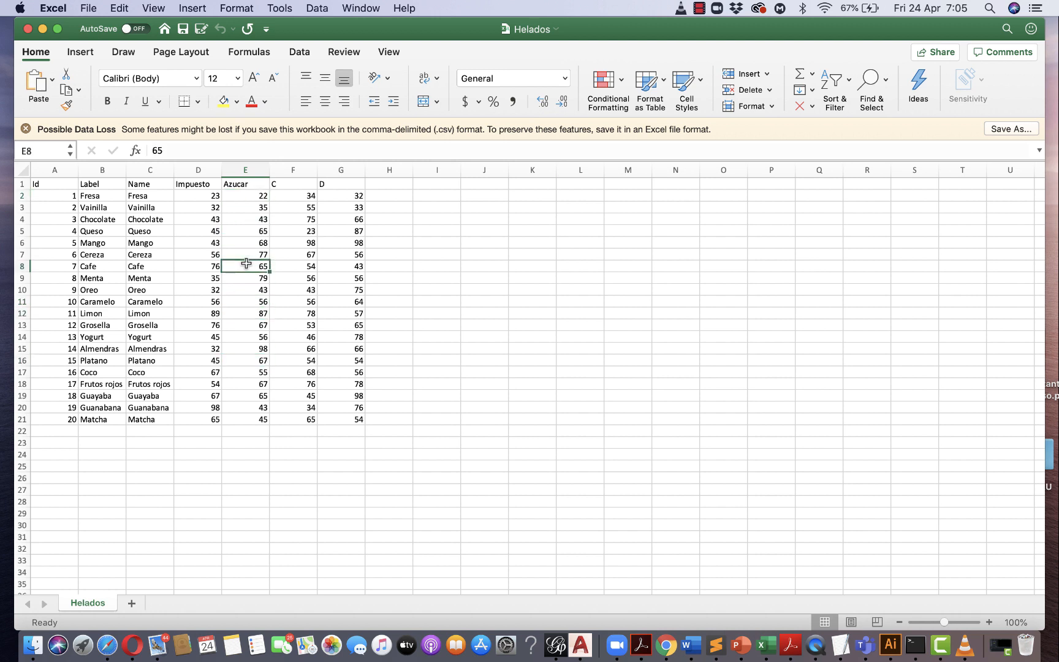
pyautogui.click(252, 200)
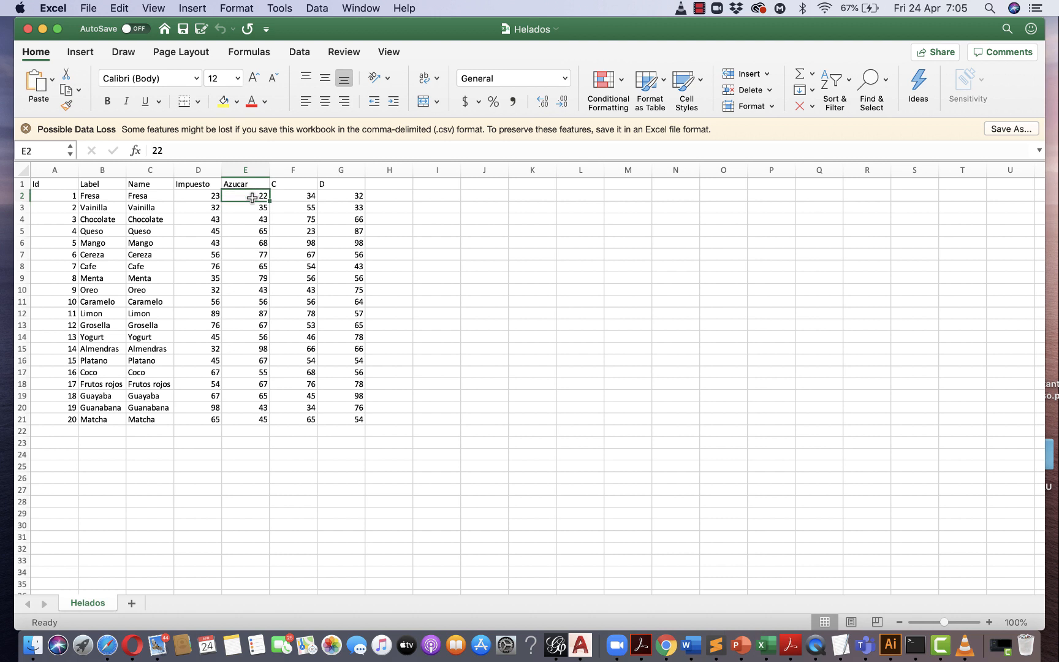
pyautogui.click(257, 265)
pyautogui.click(252, 324)
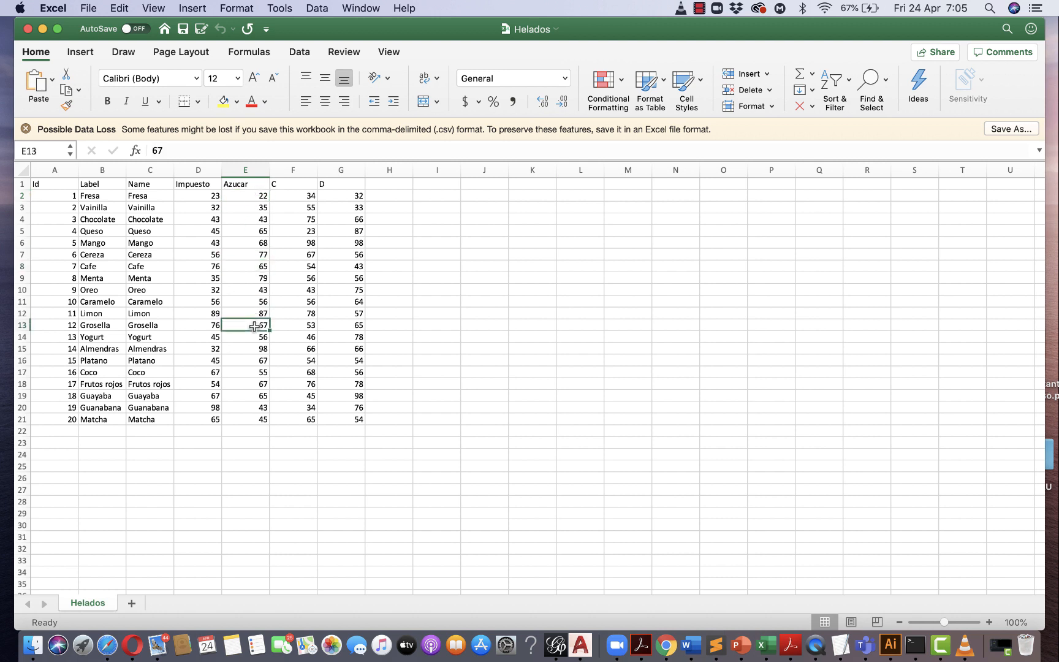
pyautogui.click(254, 367)
pyautogui.click(254, 255)
pyautogui.click(253, 221)
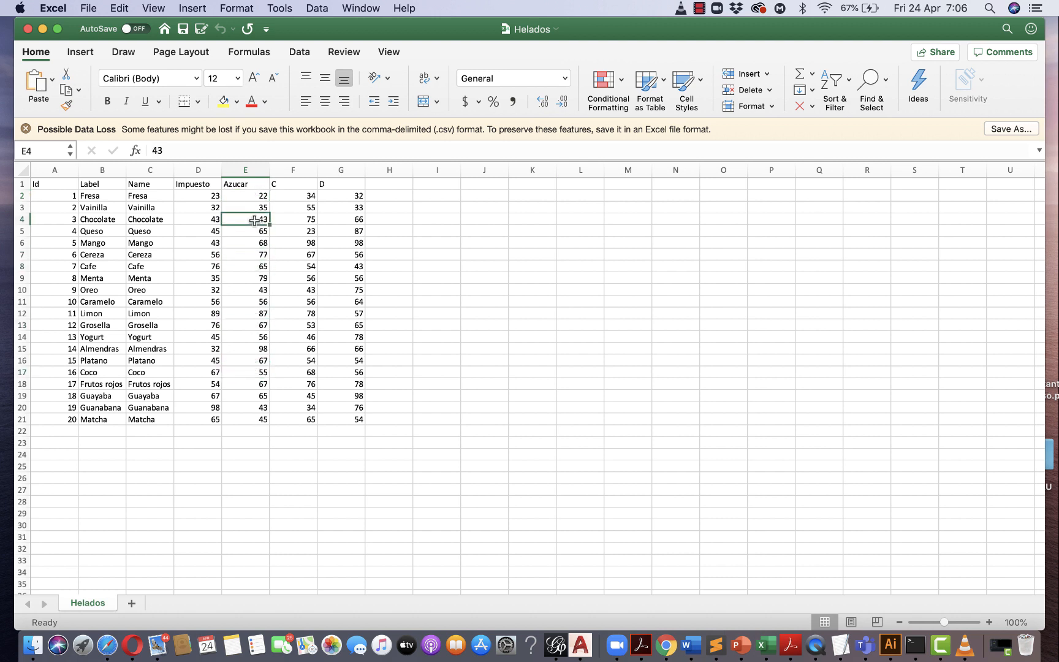
pyautogui.click(253, 298)
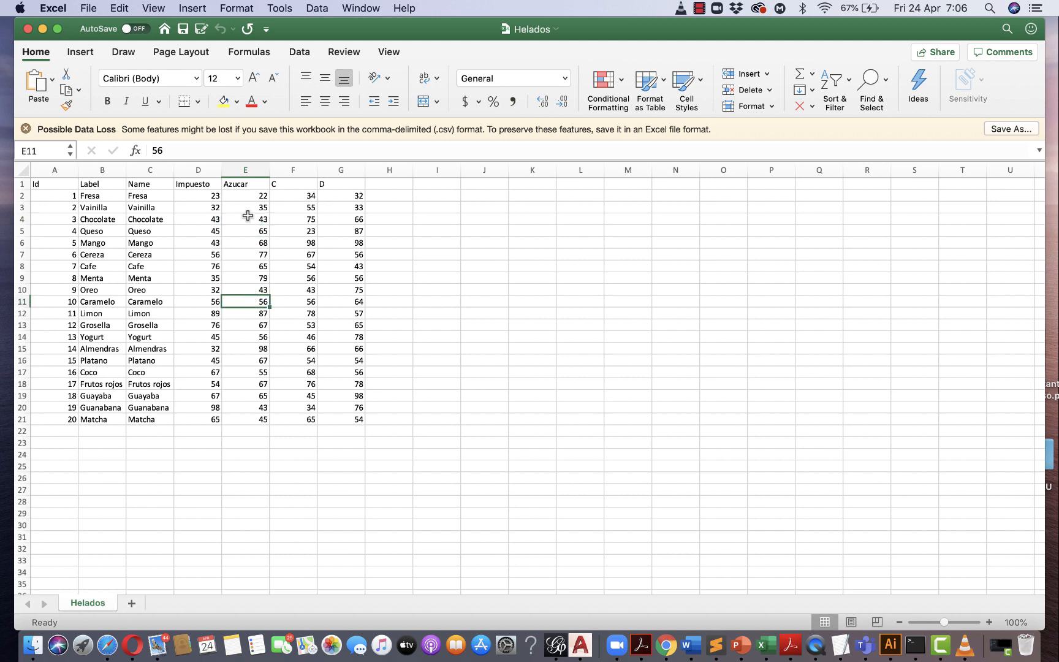
pyautogui.click(246, 240)
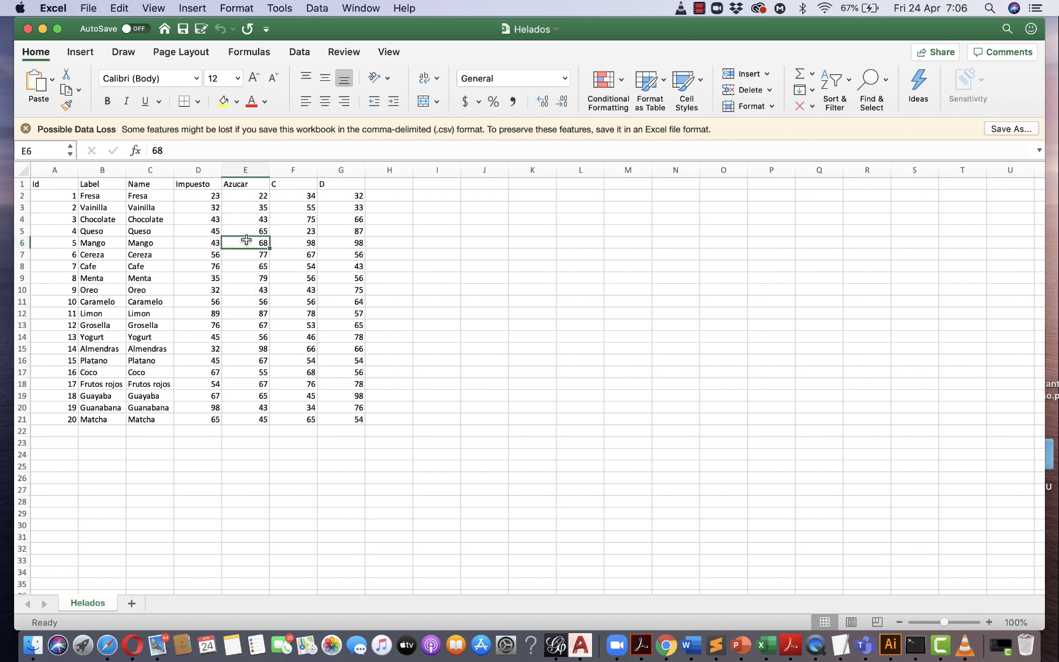
pyautogui.click(253, 197)
pyautogui.click(244, 211)
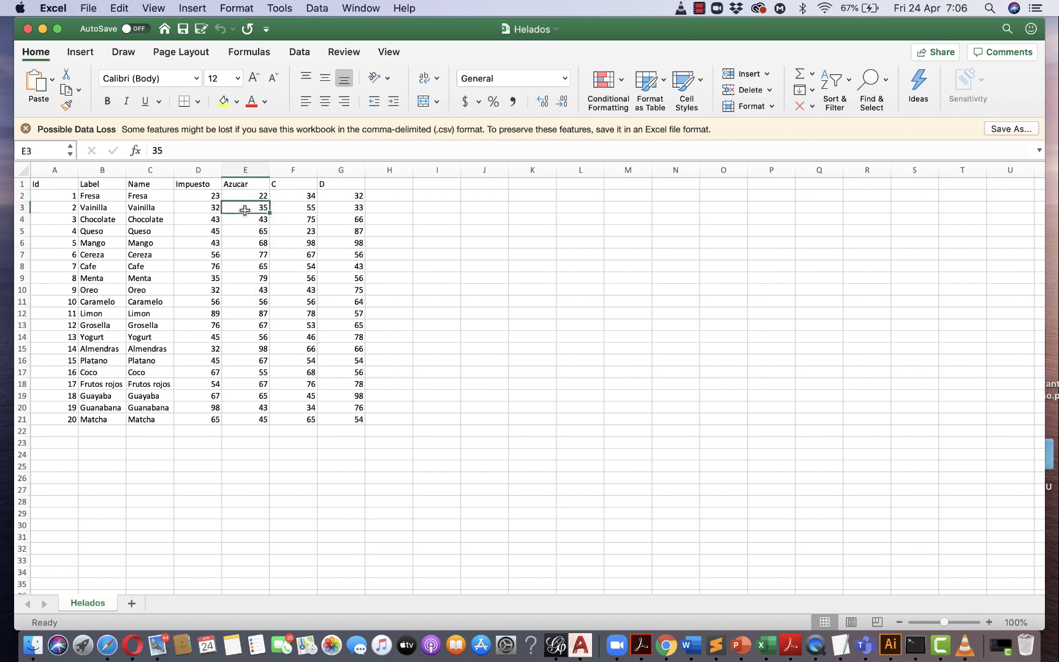
pyautogui.click(246, 301)
pyautogui.click(246, 355)
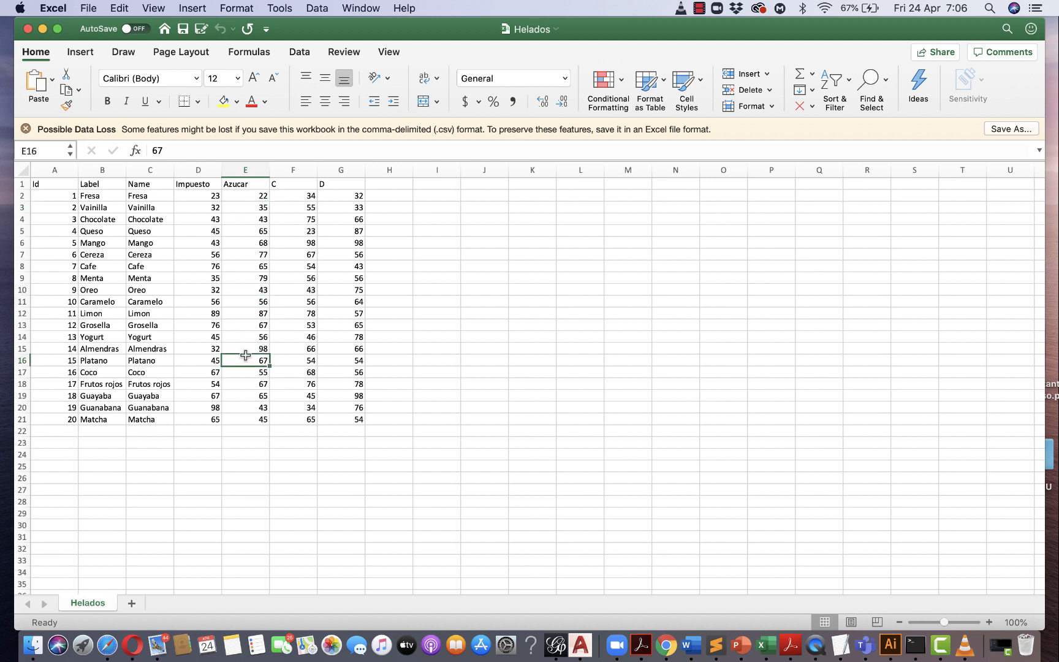
pyautogui.click(300, 209)
pyautogui.click(352, 208)
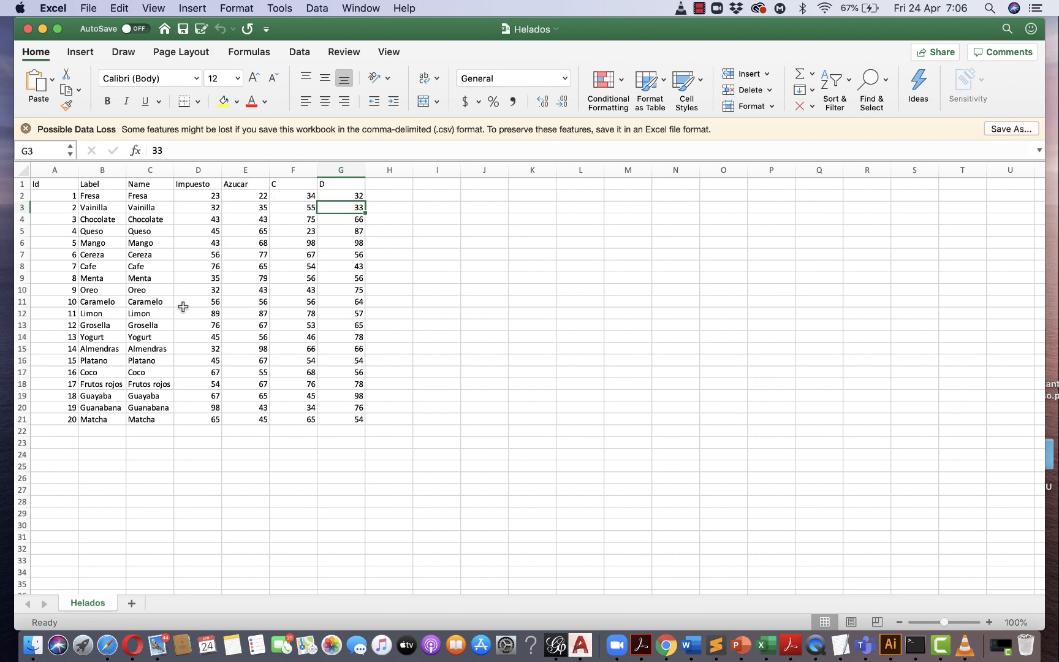
# Minimize the Helados workbook and open Combinaciones helado.csv from the CASO HELADOS folder.
pyautogui.click(42, 29)
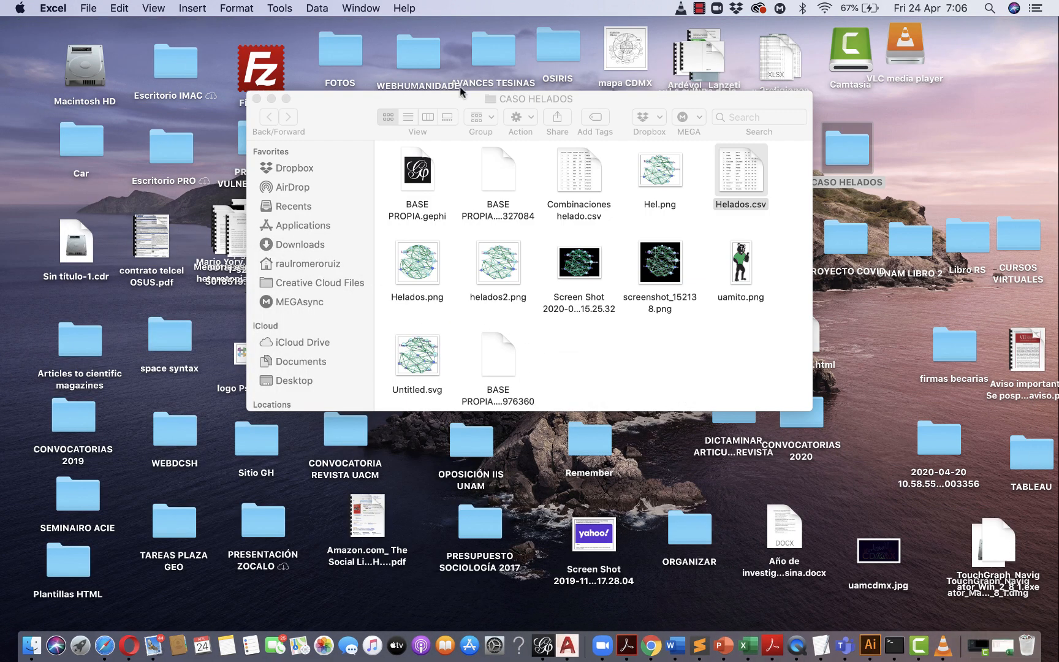
pyautogui.click(585, 182)
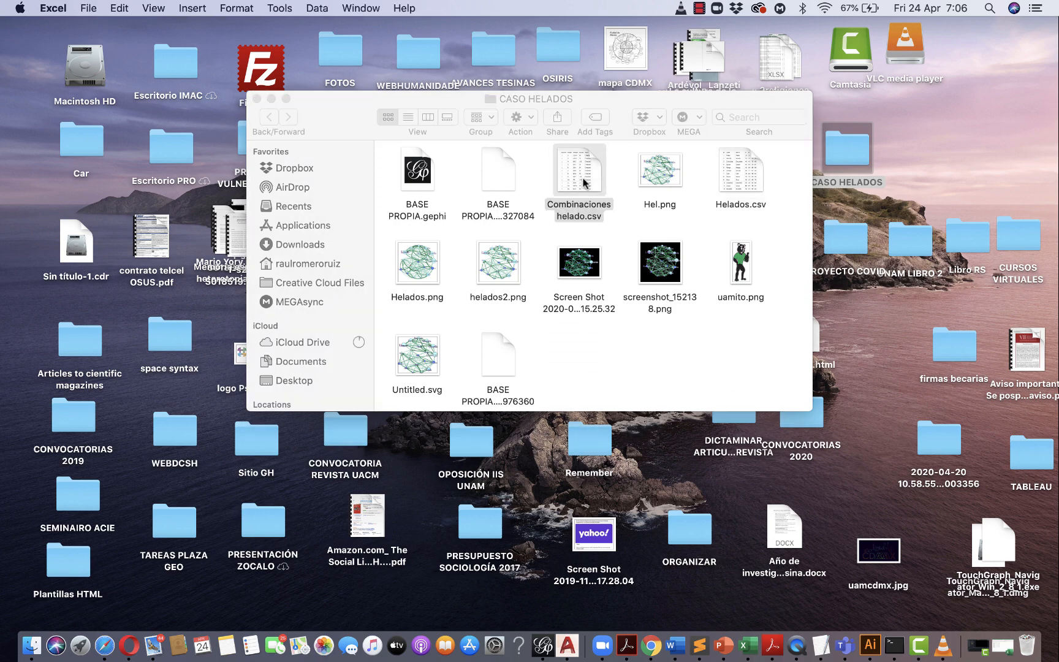
pyautogui.doubleClick(584, 182)
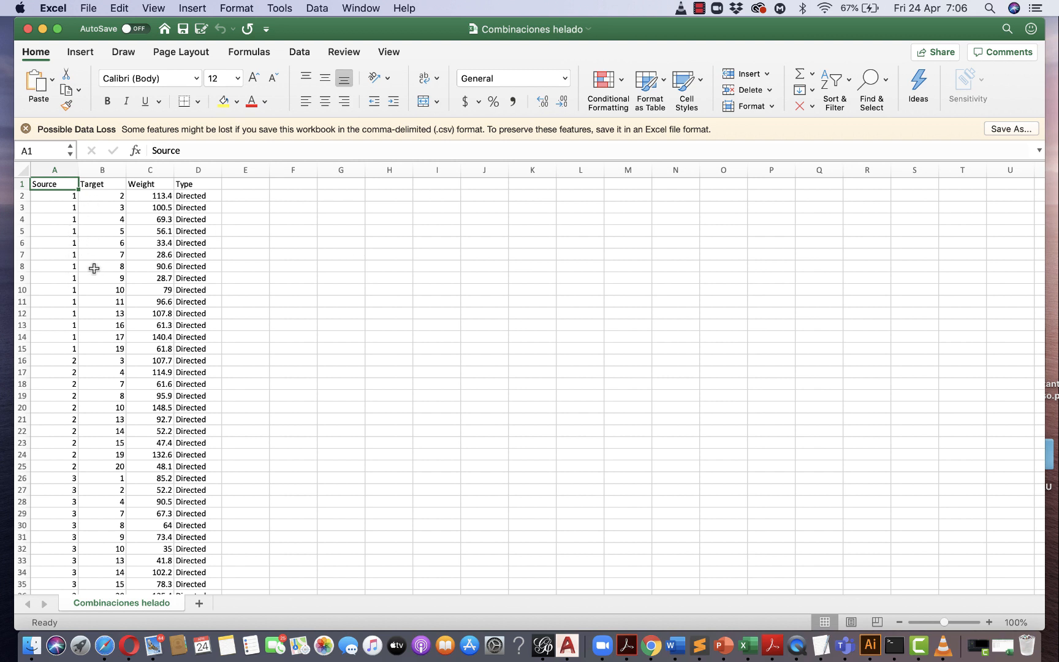
# Examine the Weight values of the directed source-target pairs in the combinations table.
pyautogui.click(146, 314)
pyautogui.click(143, 254)
pyautogui.click(158, 197)
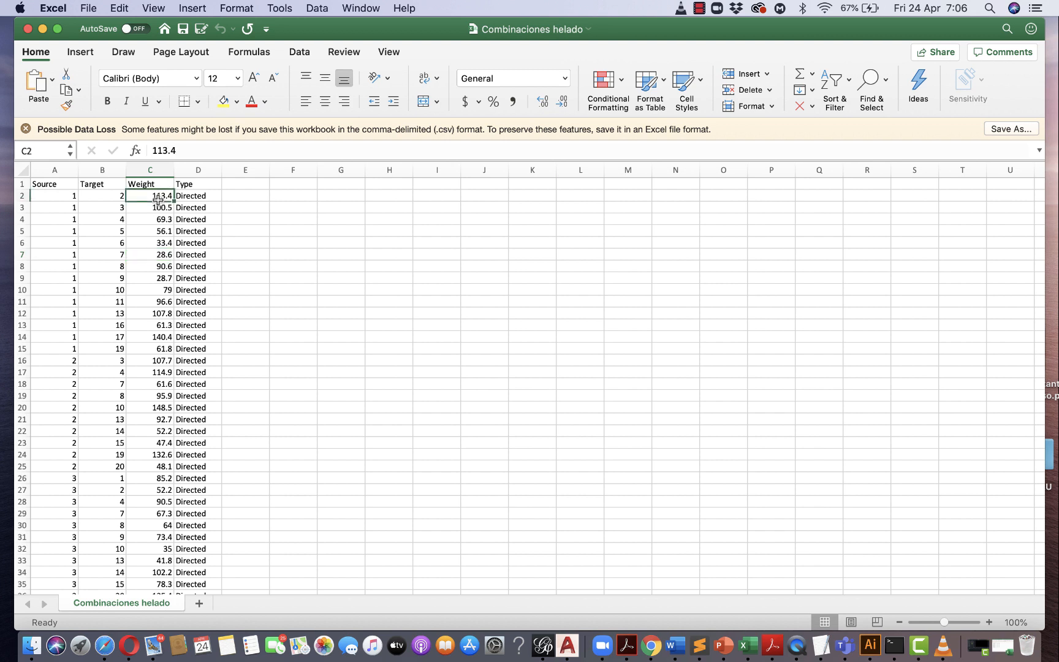
pyautogui.click(157, 229)
pyautogui.click(156, 337)
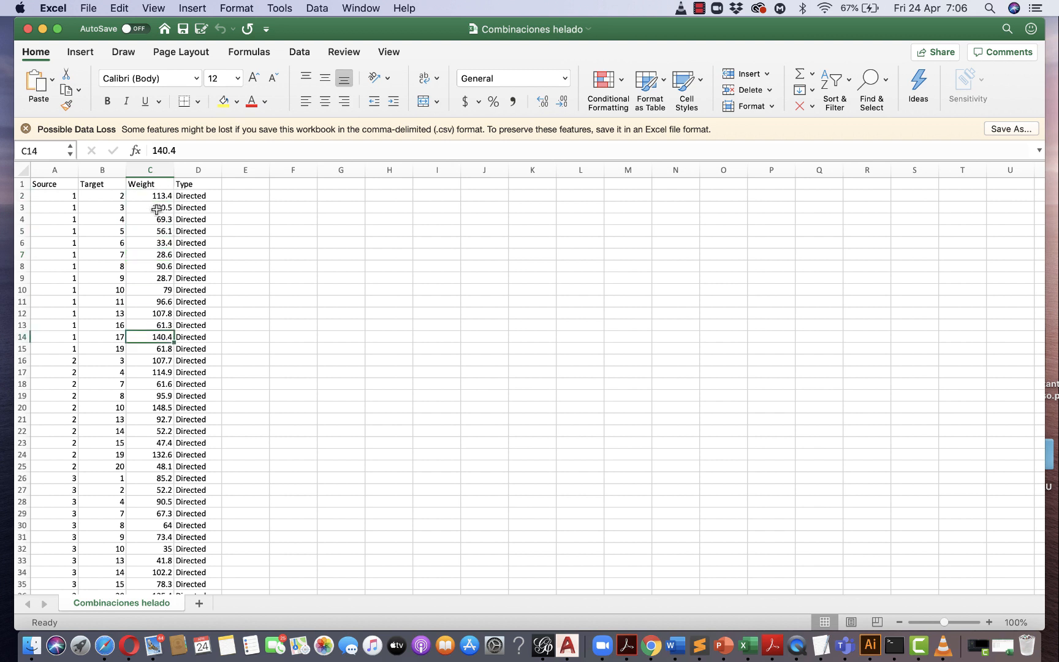
pyautogui.click(157, 233)
pyautogui.click(153, 196)
pyautogui.click(154, 211)
pyautogui.click(152, 266)
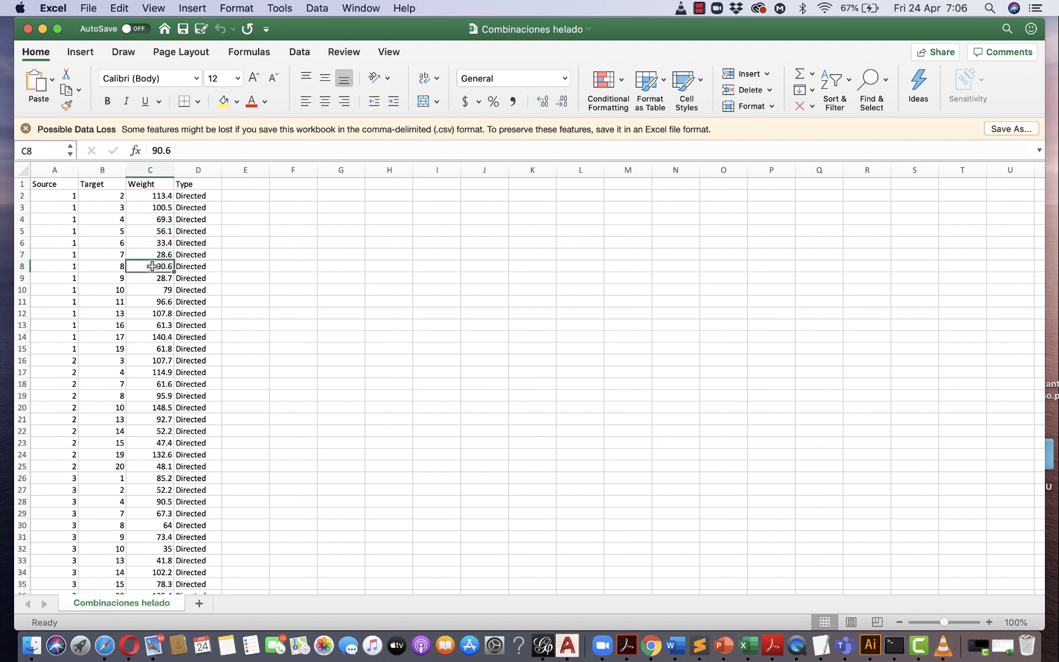
pyautogui.click(152, 325)
pyautogui.click(155, 382)
pyautogui.click(157, 429)
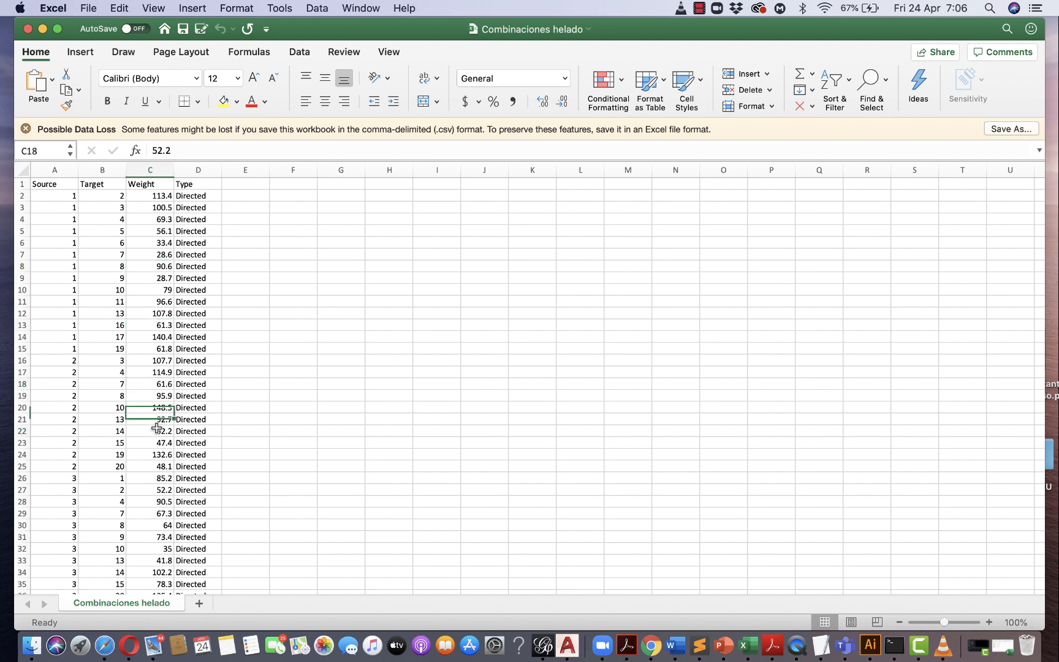
pyautogui.click(155, 339)
pyautogui.click(150, 274)
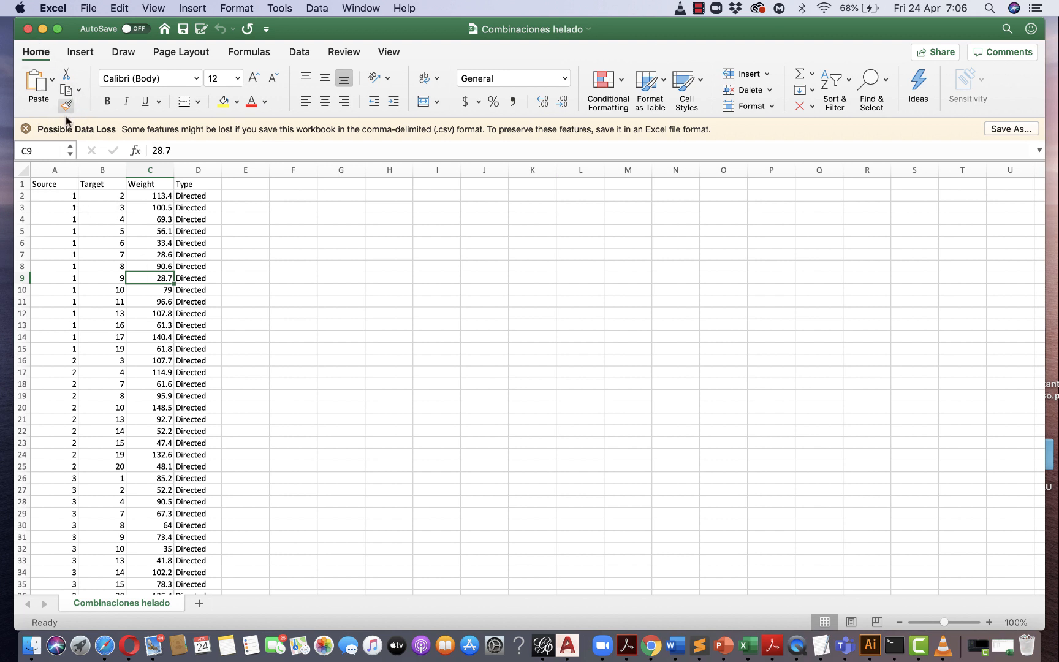
# Minimize the combinations workbook and switch to Gephi, viewing Espacio de trabajo 1 and returning to Espacio de trabajo 3.
pyautogui.click(42, 28)
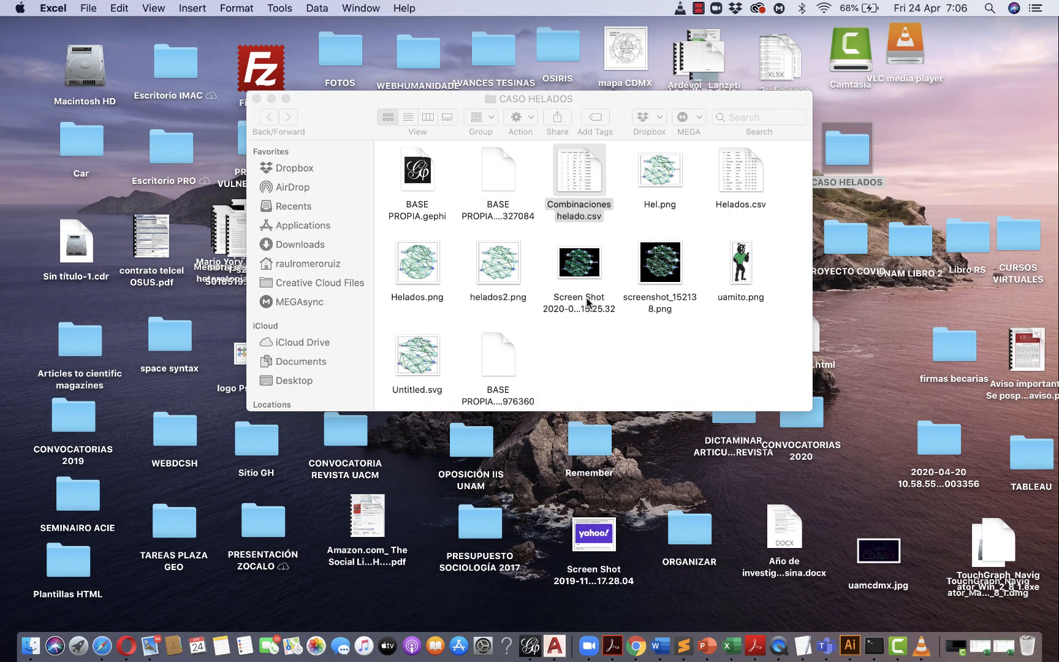
pyautogui.hotkey('ctrl', 'Right')
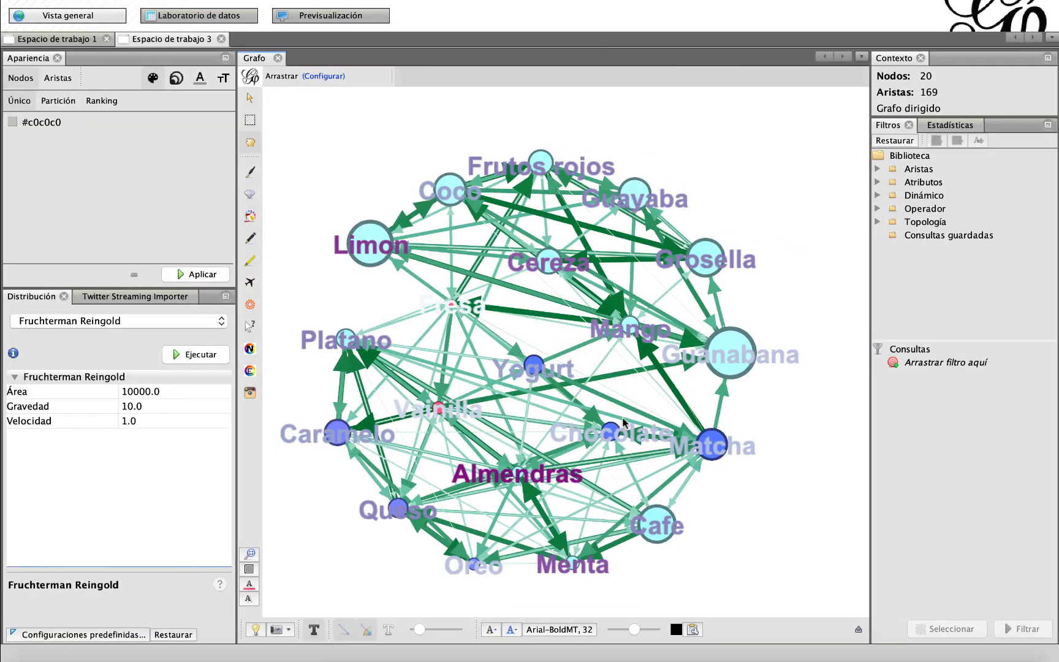
pyautogui.click(76, 40)
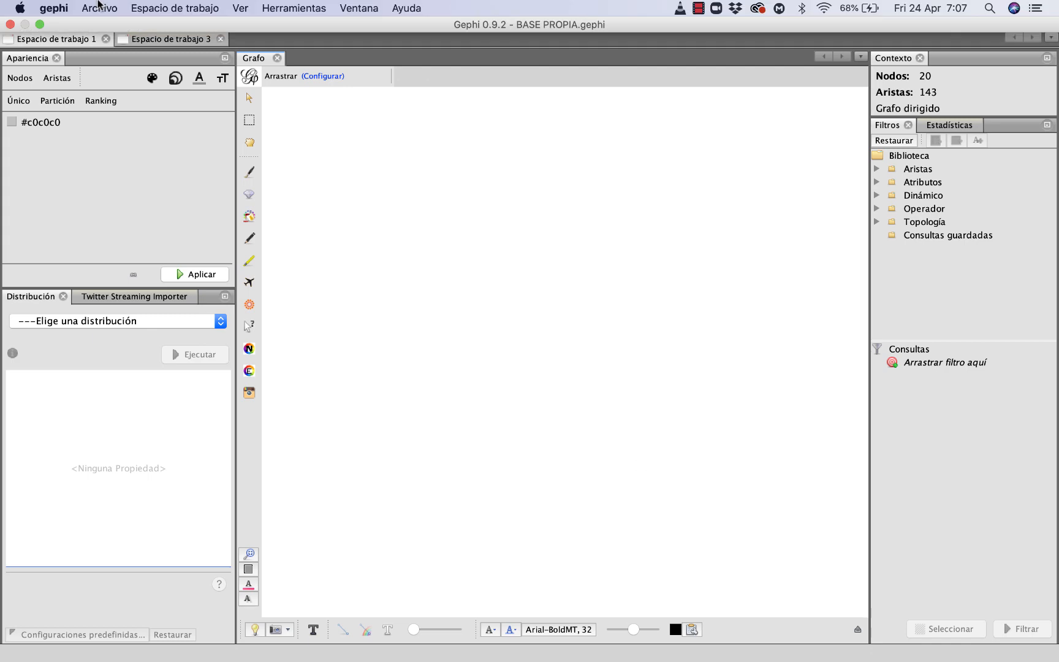
pyautogui.click(172, 40)
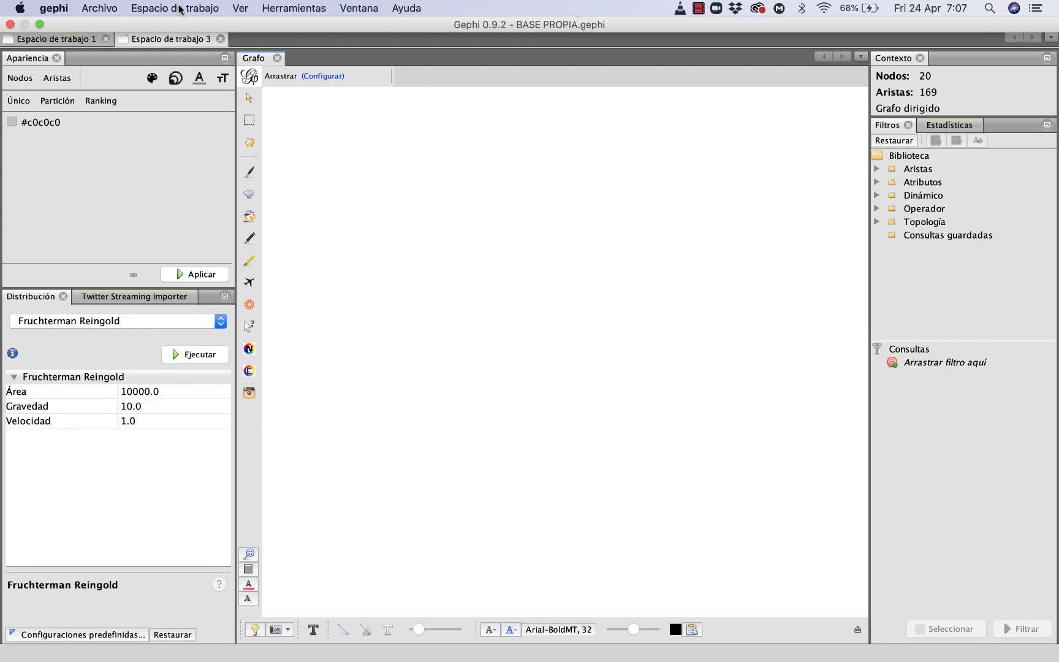
# Create a new workspace, make it active and show its data table in the Data Laboratory.
pyautogui.click(179, 8)
pyautogui.click(171, 26)
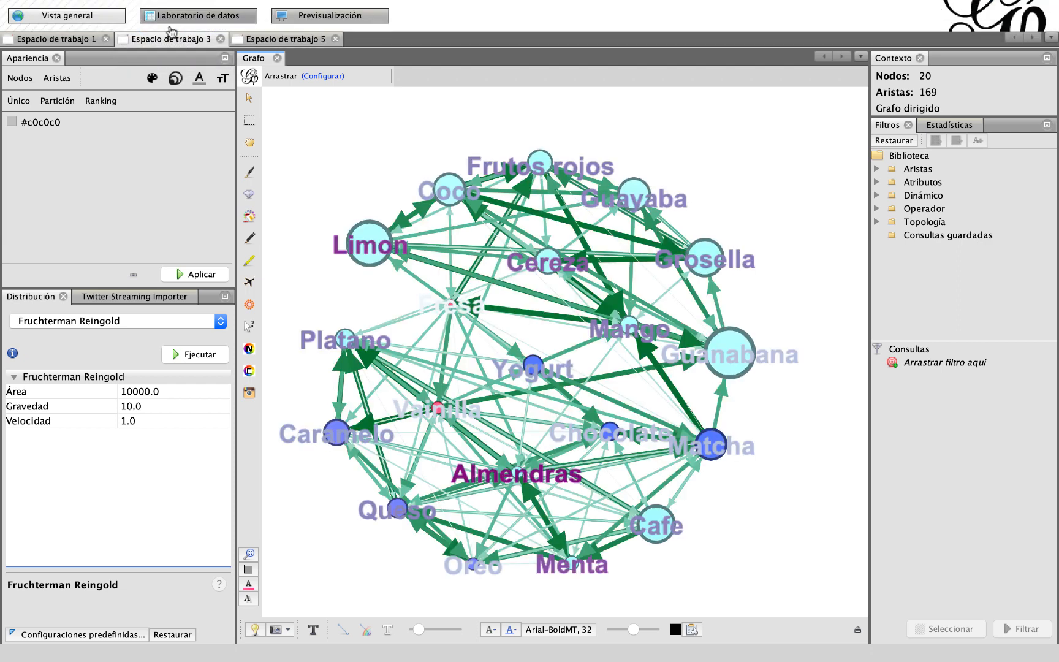
pyautogui.click(284, 41)
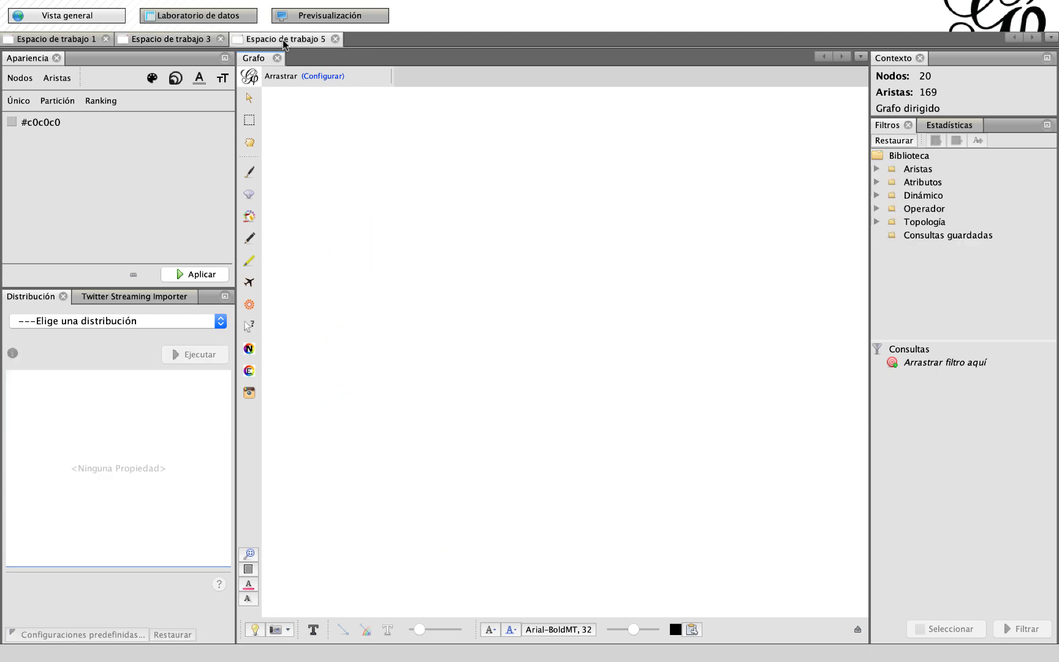
pyautogui.click(206, 17)
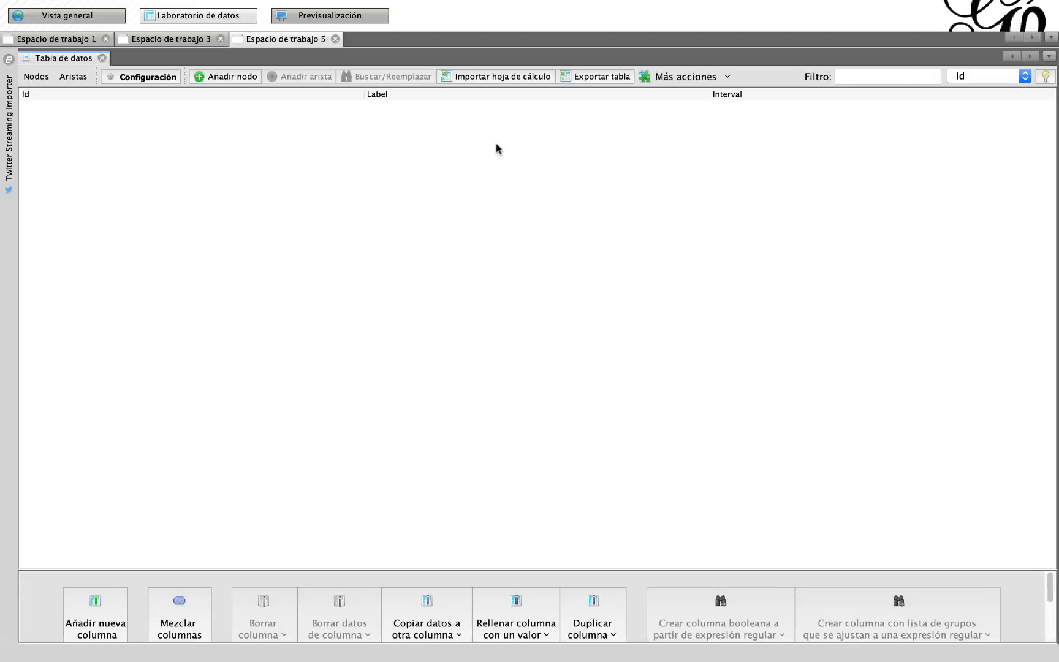
# Load Helados.csv from the CASO HELADOS folder for import as a comma-separated node table with UTF-8 encoding.
pyautogui.click(486, 78)
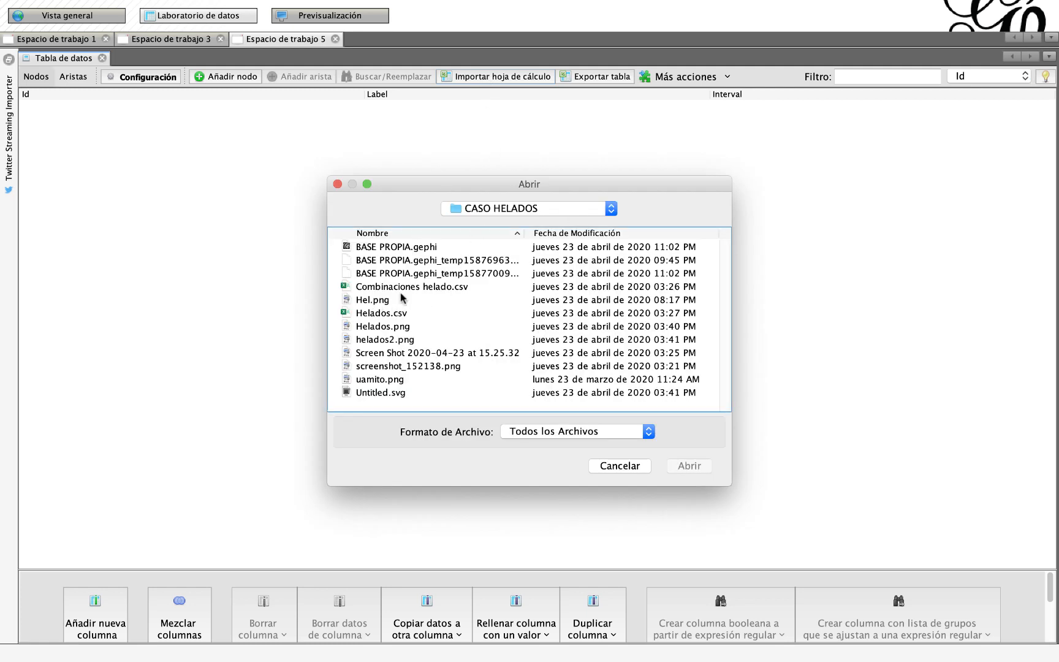
pyautogui.click(377, 314)
pyautogui.click(700, 466)
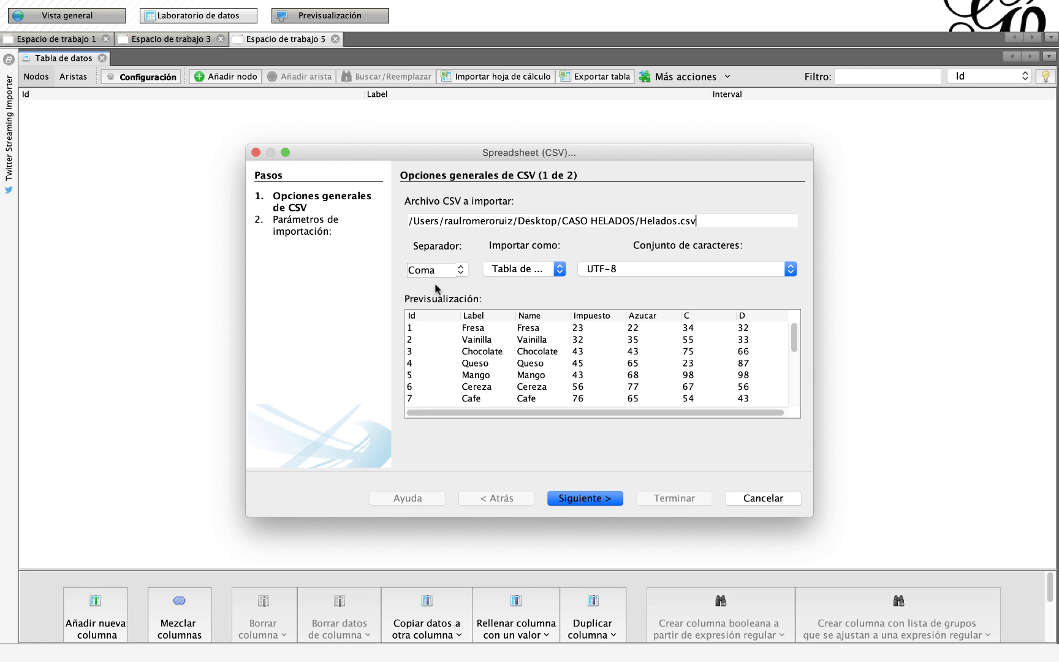
pyautogui.click(559, 274)
pyautogui.click(550, 276)
pyautogui.click(577, 500)
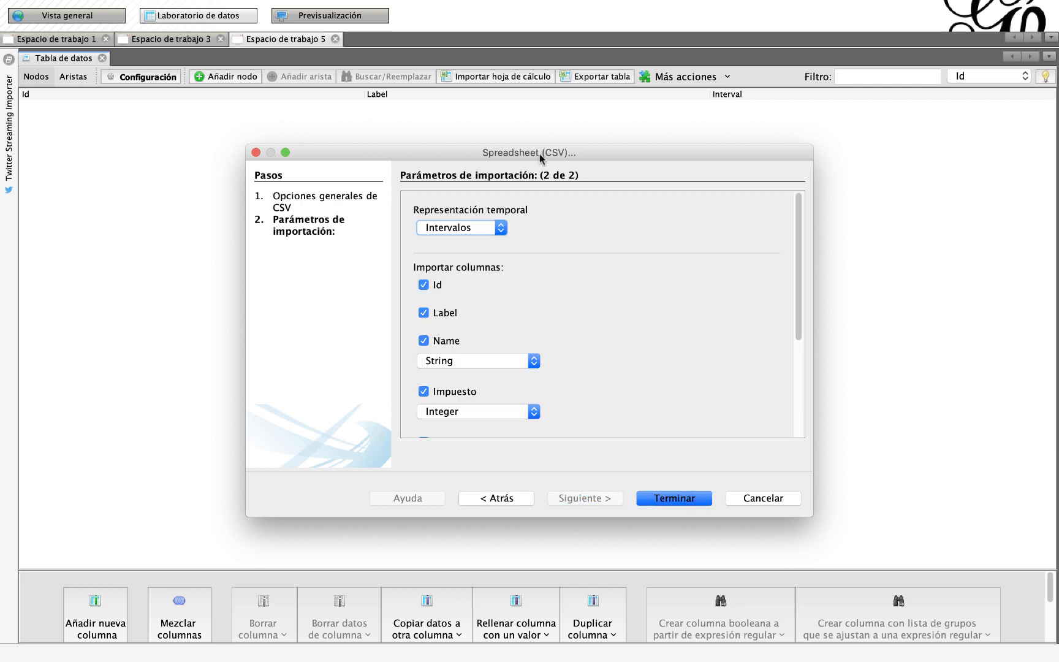
# Check the import column types and import the Helados nodes with all columns into the existing workspace.
pyautogui.scroll(-2, 529, 325)
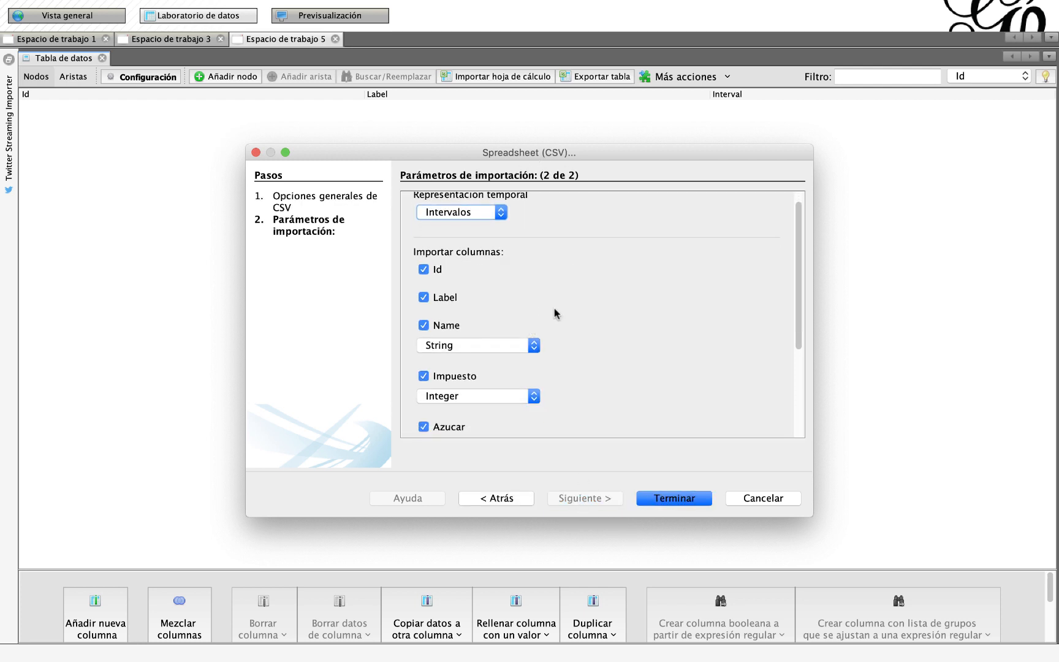
pyautogui.scroll(-4, 555, 312)
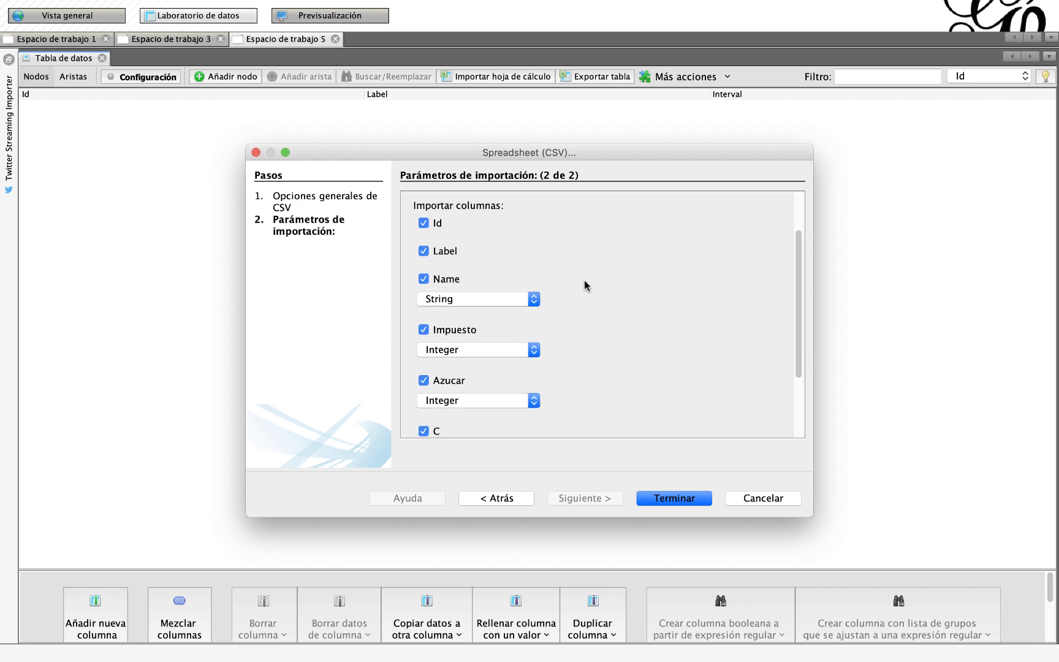
pyautogui.scroll(-4, 588, 318)
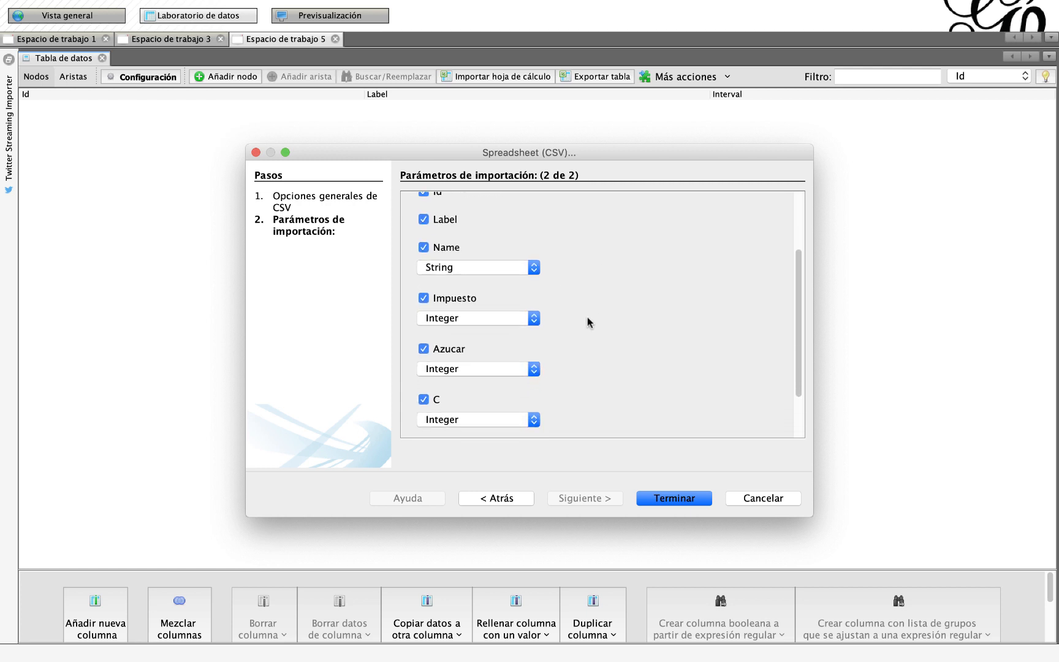
pyautogui.scroll(-5, 588, 317)
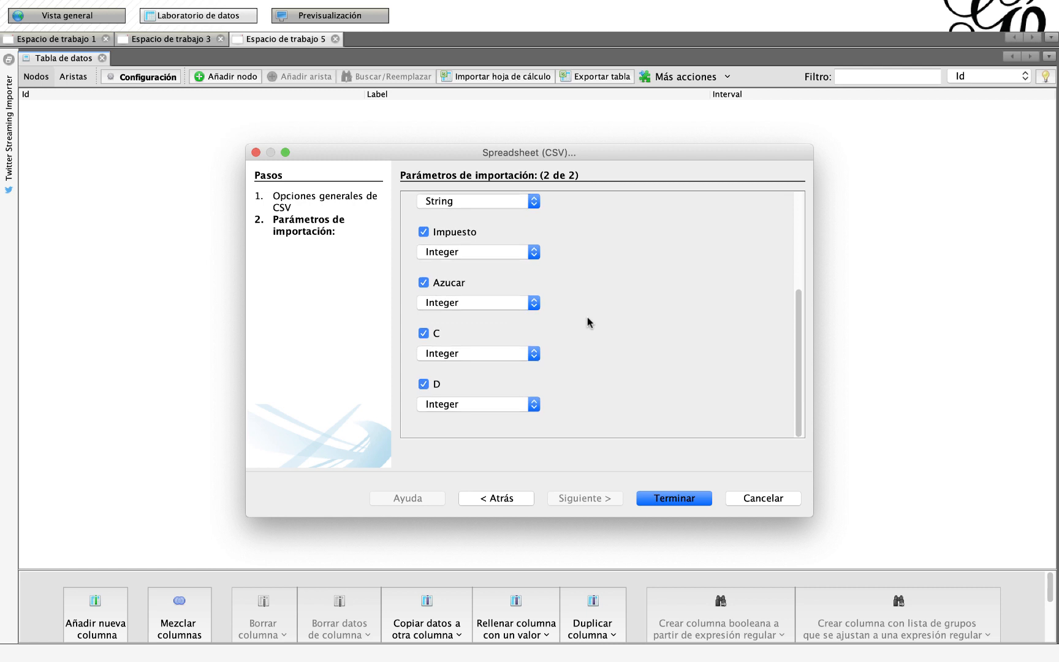
pyautogui.scroll(5, 580, 355)
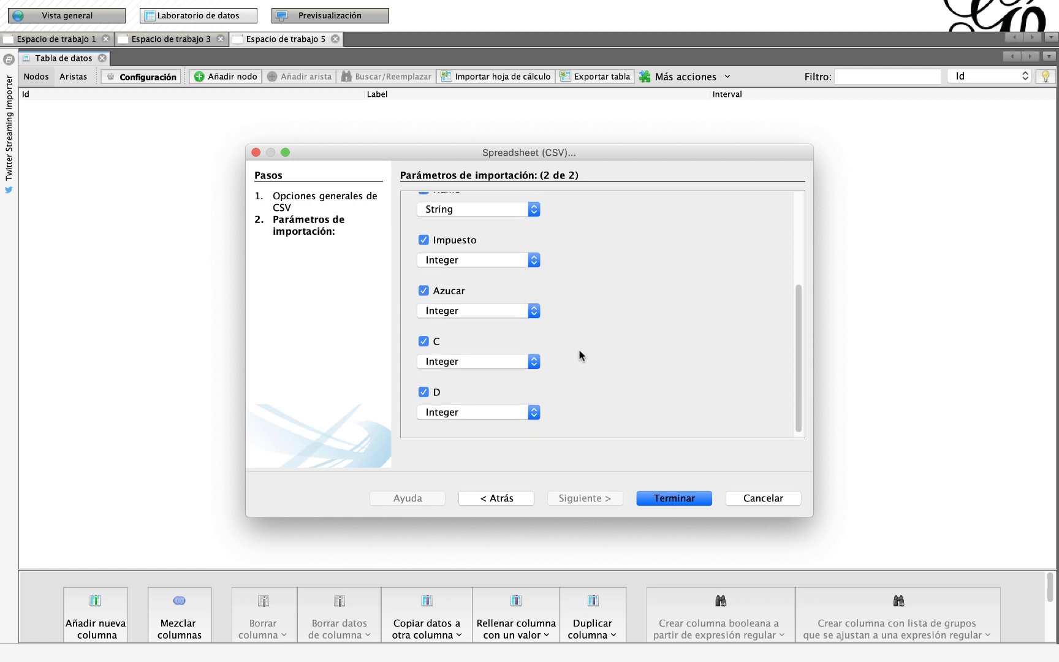
pyautogui.scroll(7, 580, 355)
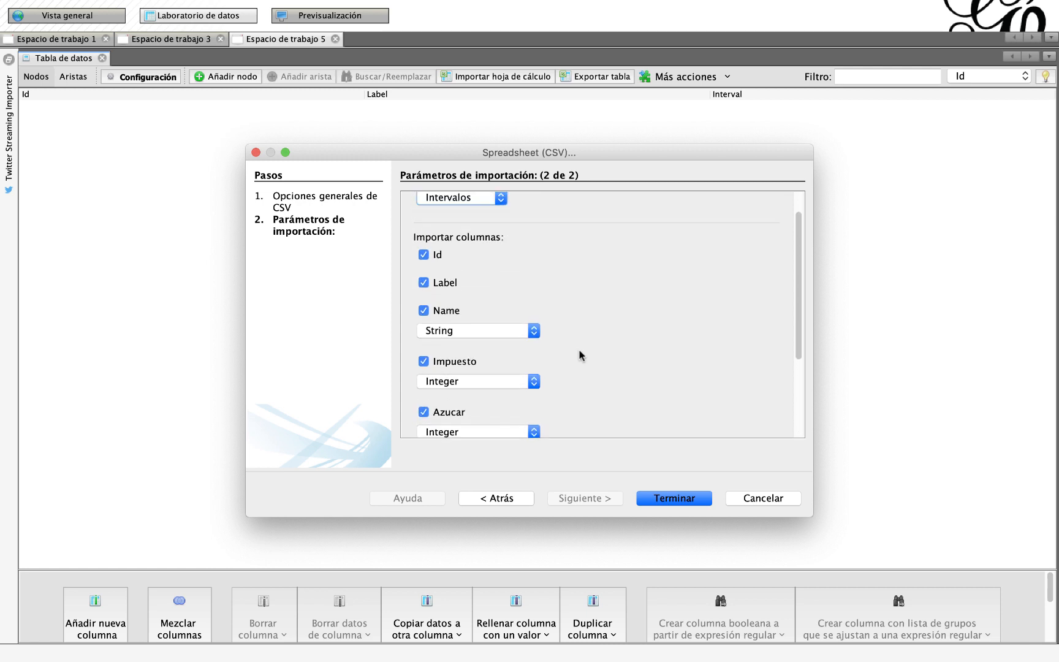
pyautogui.click(672, 499)
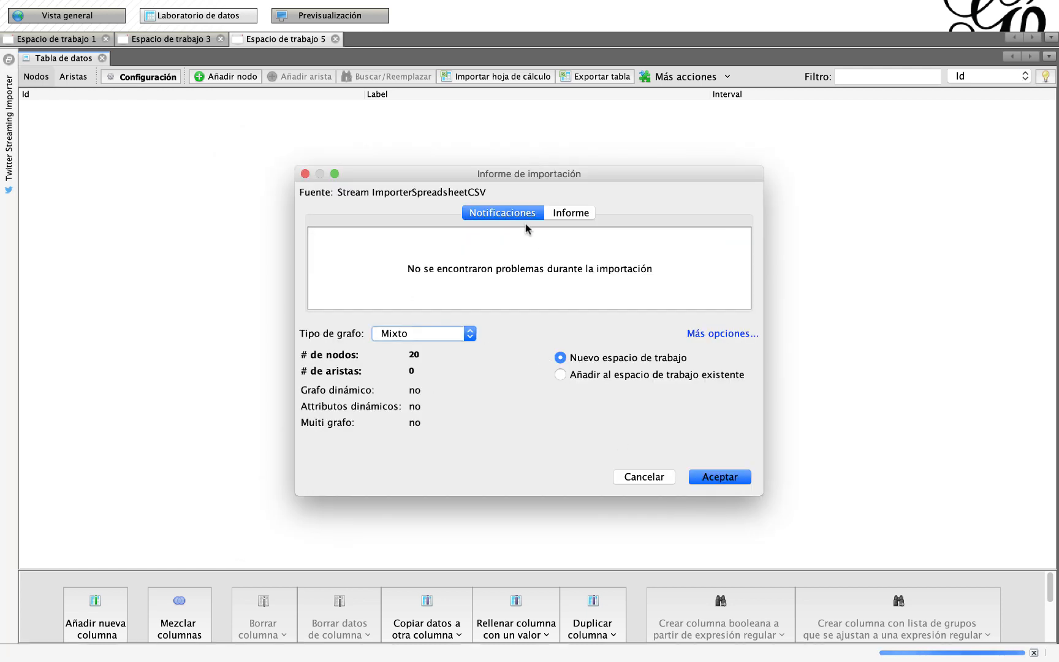
pyautogui.click(560, 374)
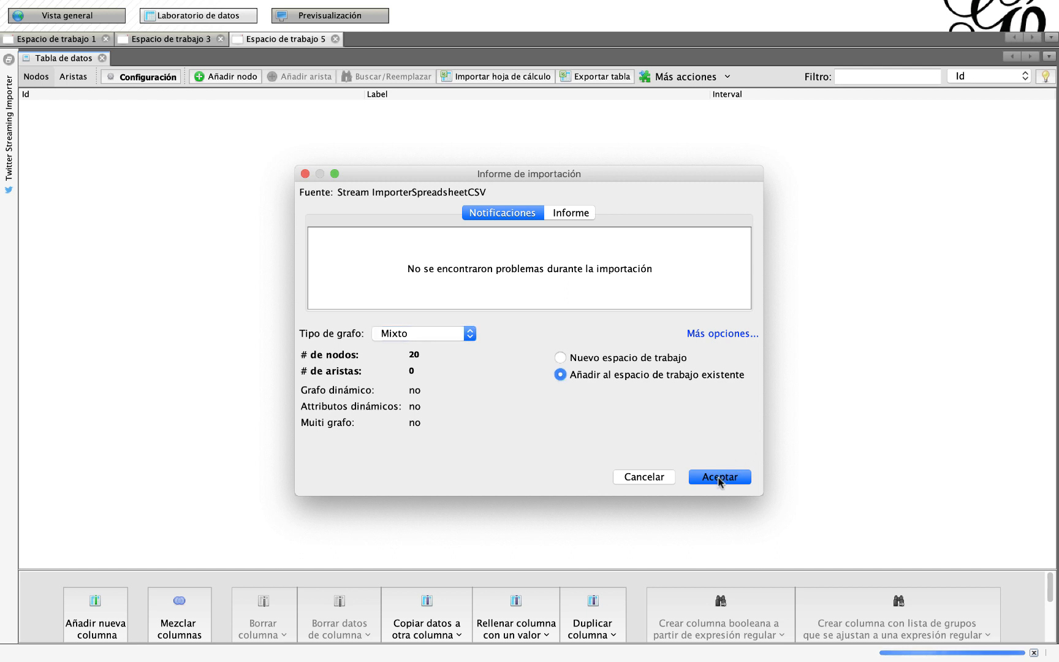
pyautogui.click(714, 477)
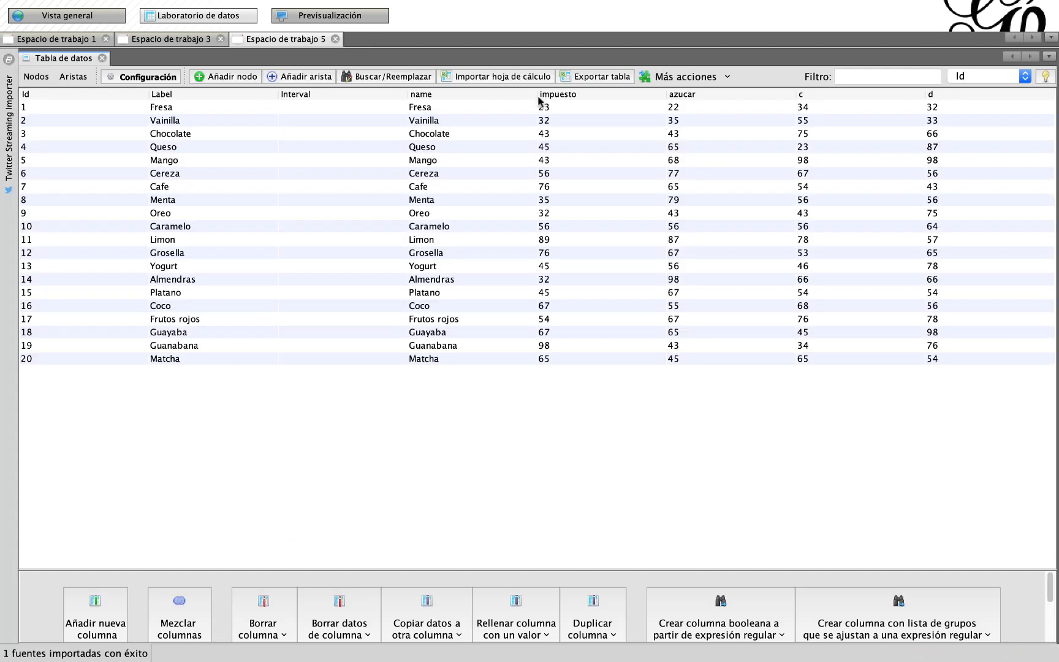
# Load Combinaciones helado.csv for import as a comma-separated edge table (Tabla de aristas) with UTF-8 encoding.
pyautogui.click(487, 77)
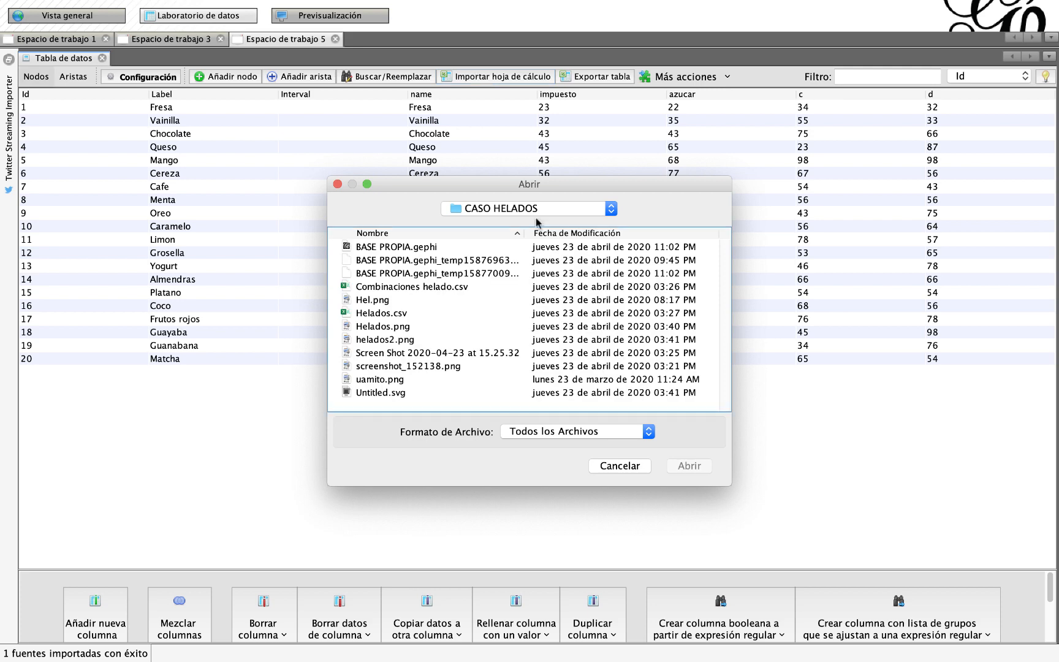
pyautogui.click(393, 287)
pyautogui.click(688, 467)
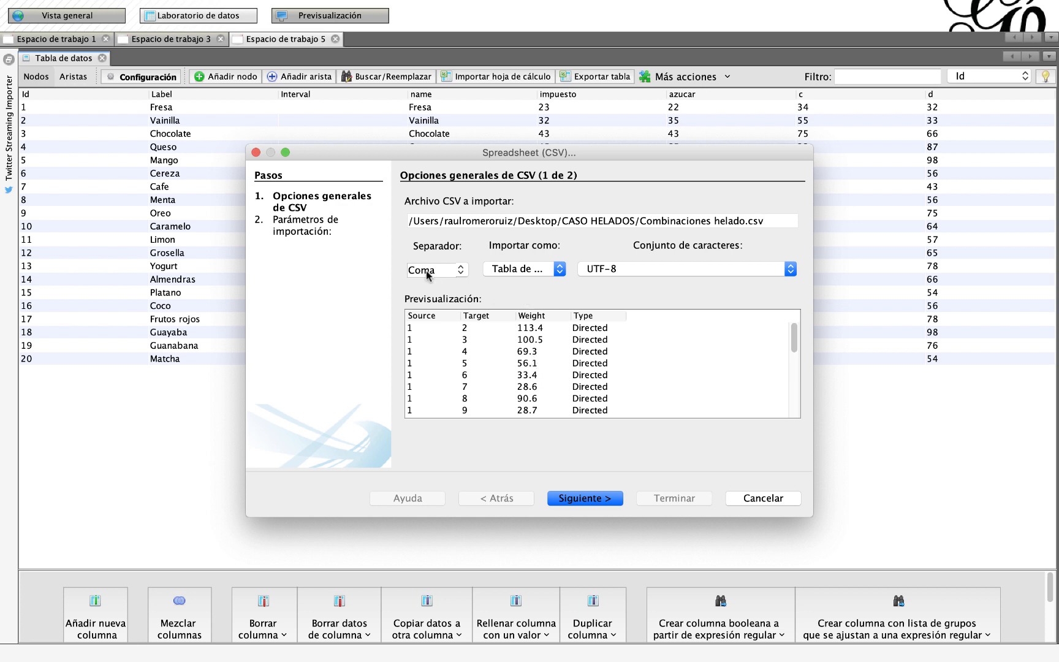
pyautogui.click(562, 269)
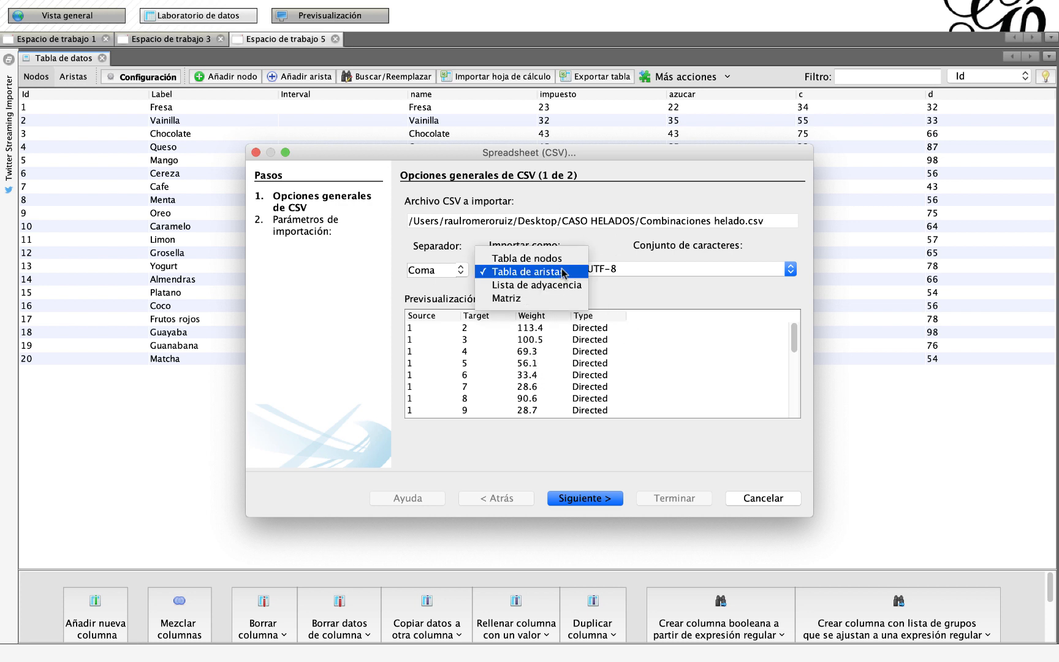
pyautogui.click(552, 271)
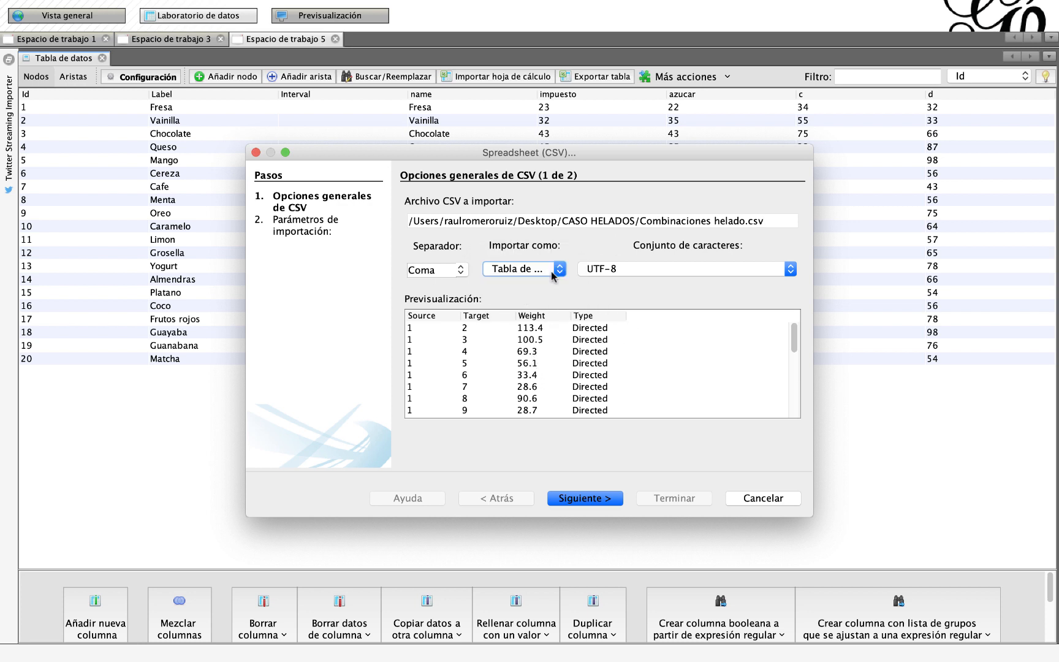
pyautogui.click(590, 500)
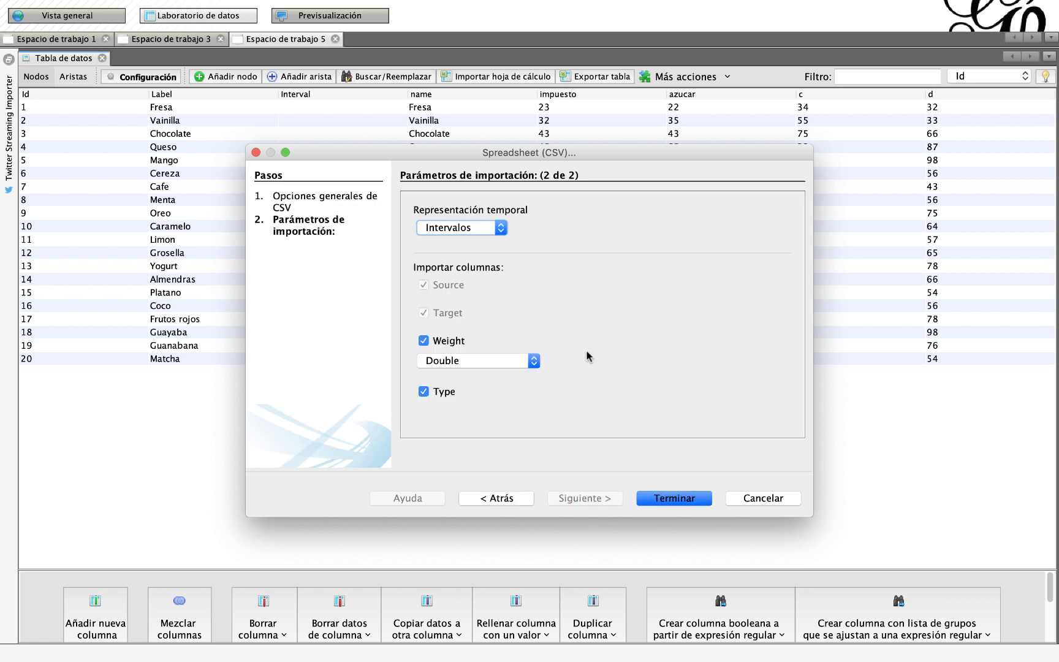
# Import the edges as a directed graph into the existing workspace and show the resulting network in the overview.
pyautogui.click(678, 497)
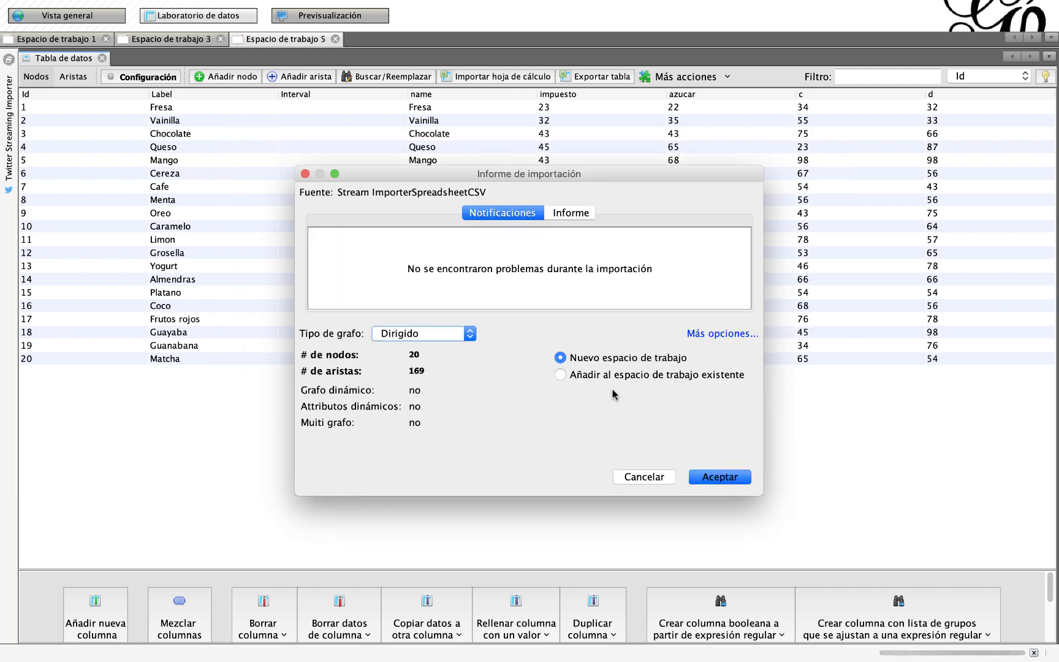
pyautogui.click(560, 375)
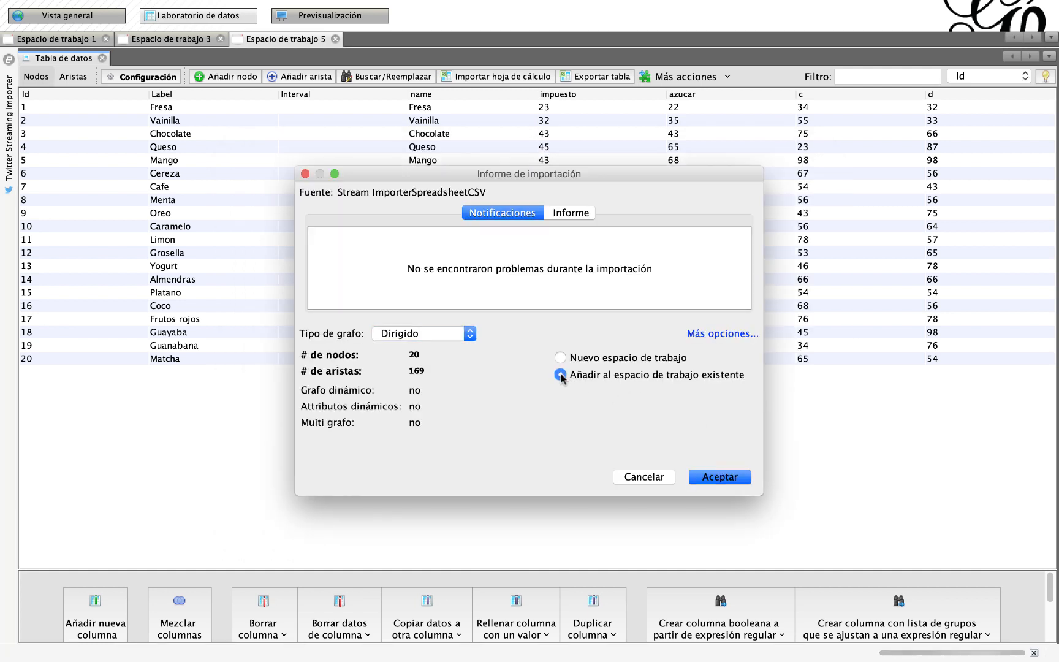
pyautogui.click(721, 477)
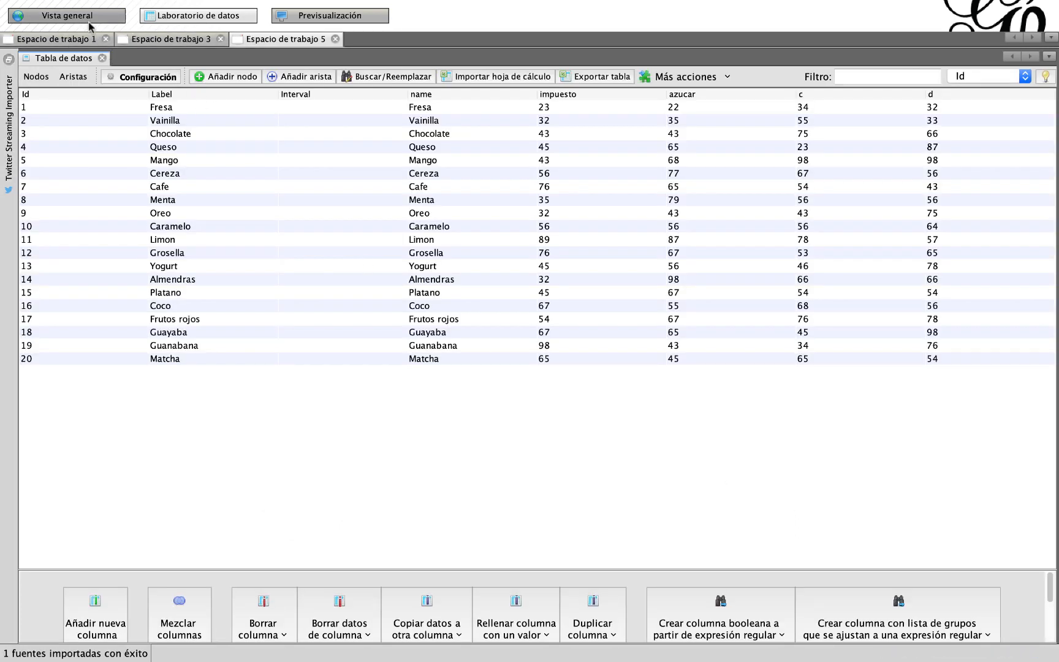
pyautogui.click(72, 16)
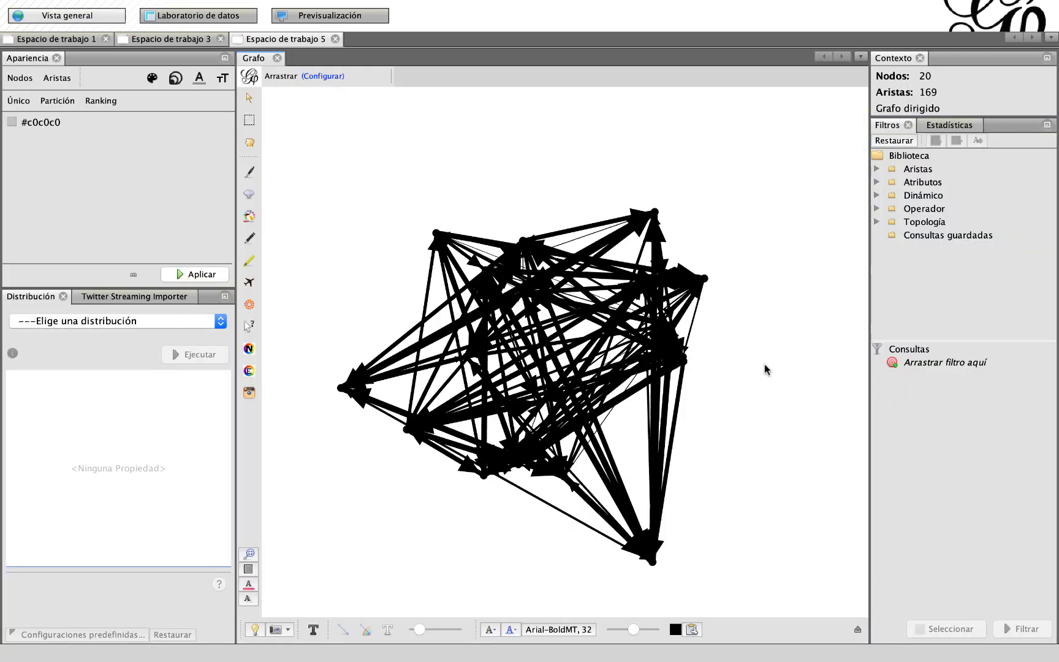
# Run the average degree and average weighted degree statistics on the network, closing each report.
pyautogui.click(936, 128)
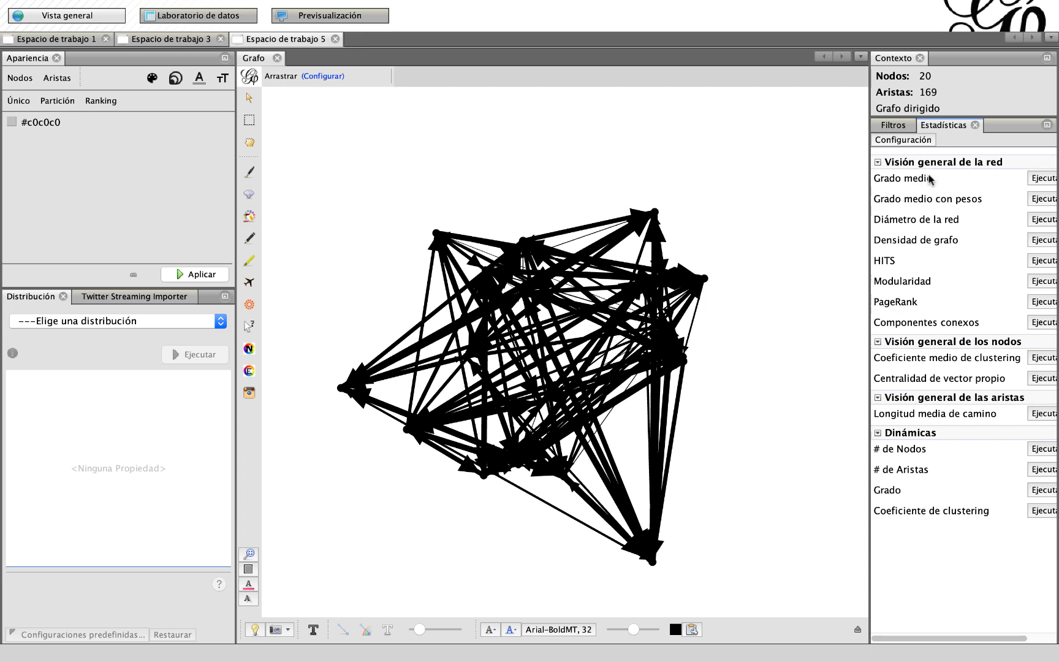
pyautogui.click(1036, 182)
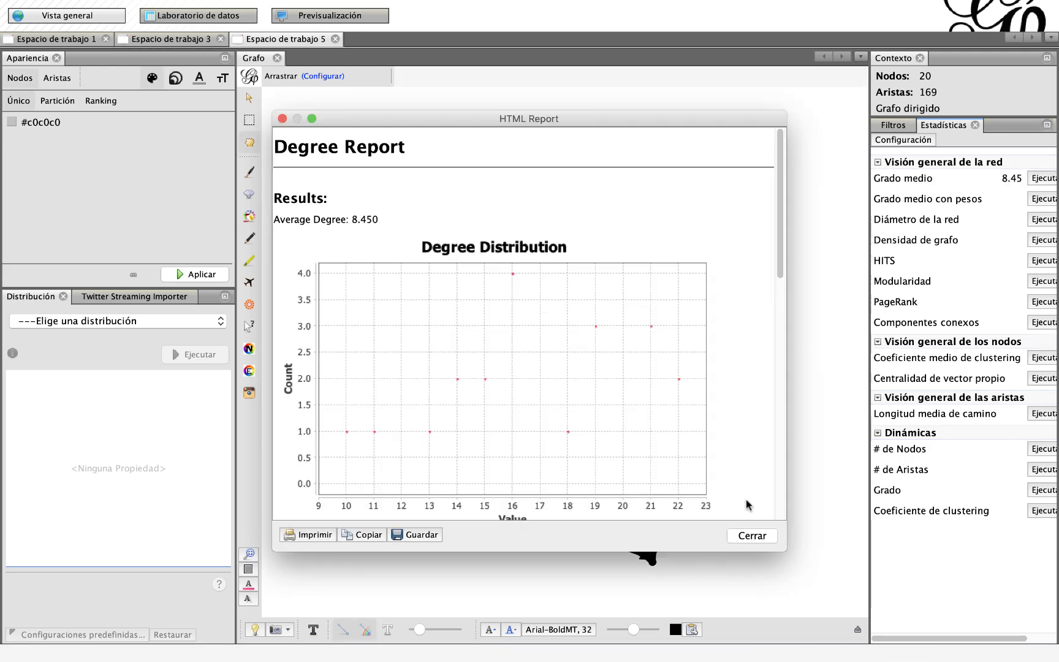
pyautogui.click(750, 535)
pyautogui.click(1041, 199)
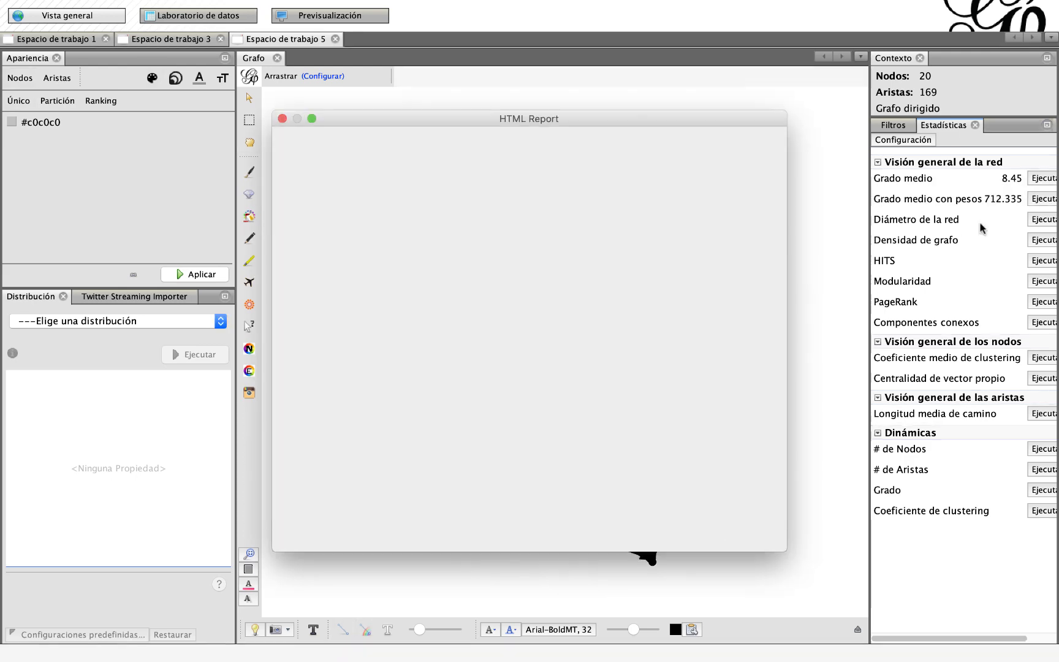
pyautogui.click(758, 536)
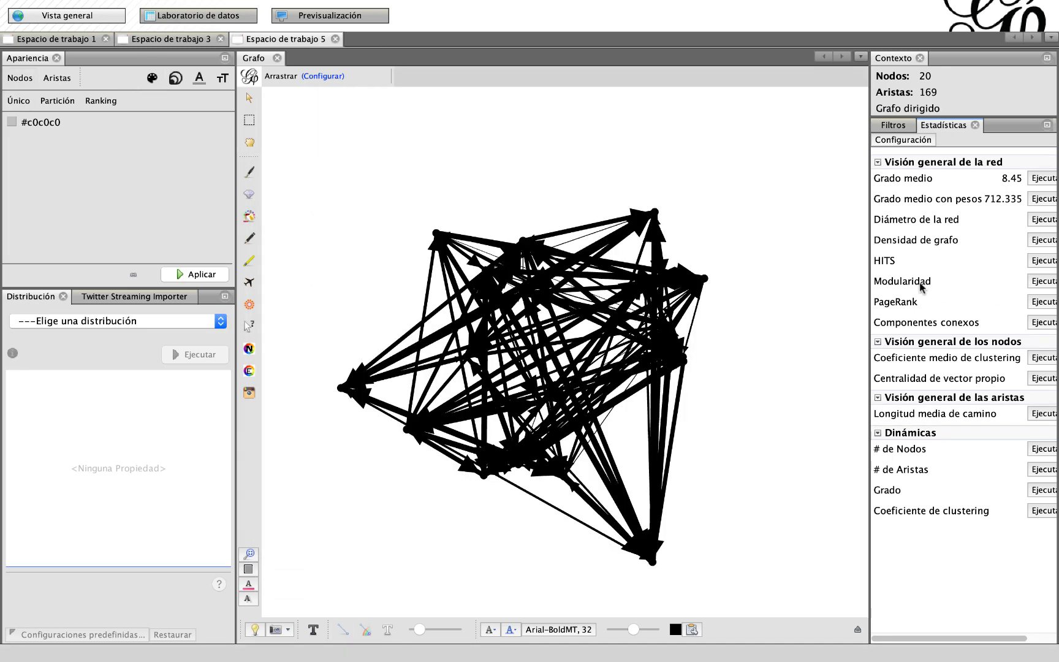
# Run the modularity statistic with randomization, edge weights and resolution 1.0, and close its report.
pyautogui.click(1038, 282)
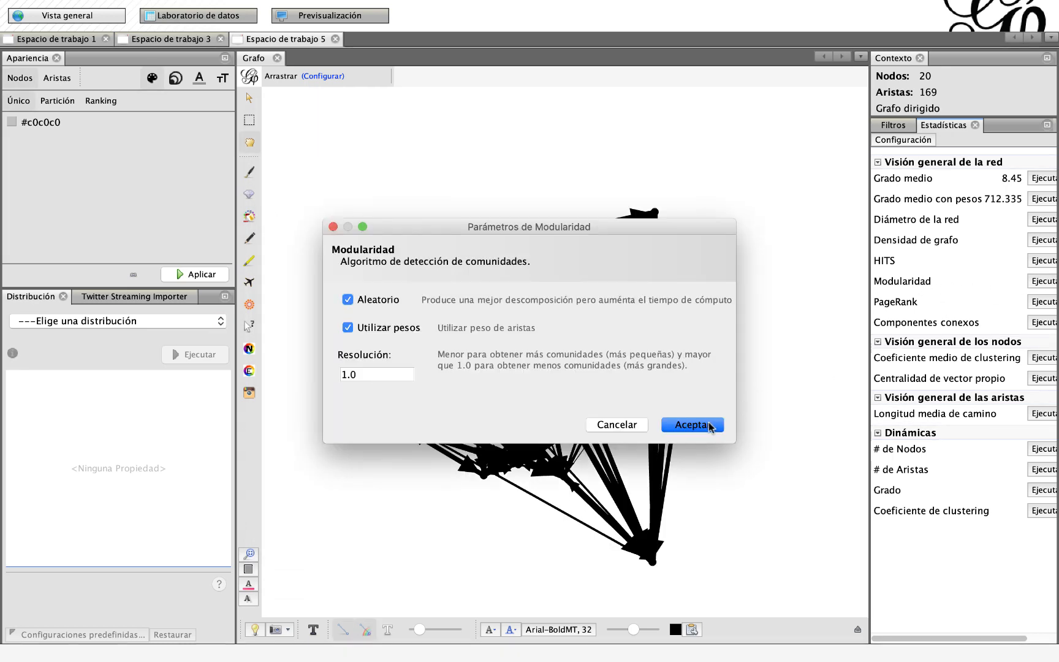
pyautogui.click(709, 424)
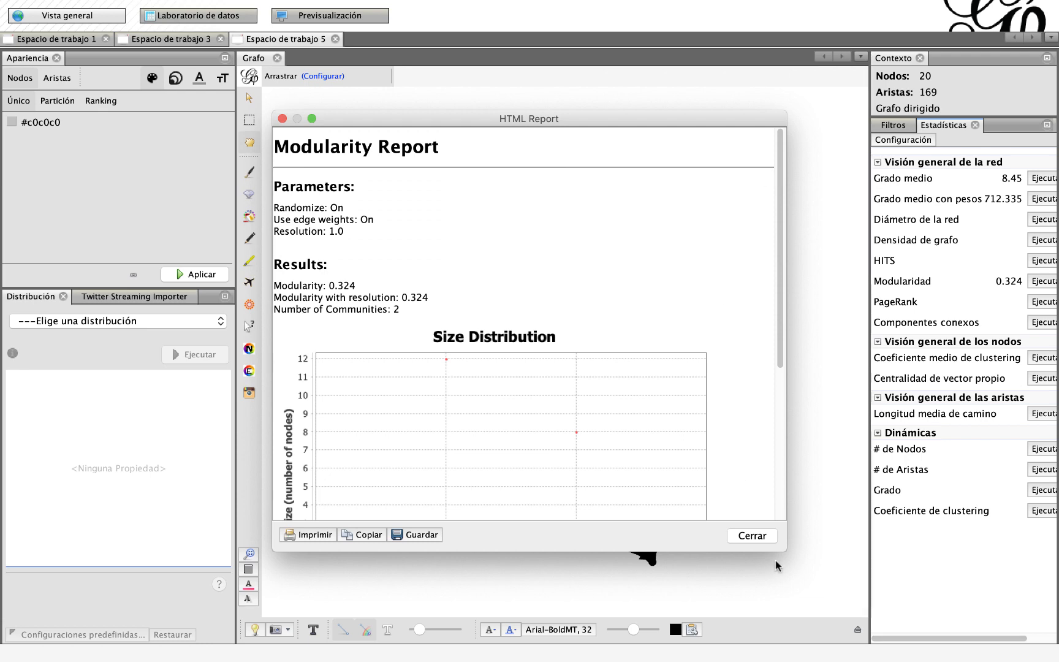
pyautogui.click(752, 536)
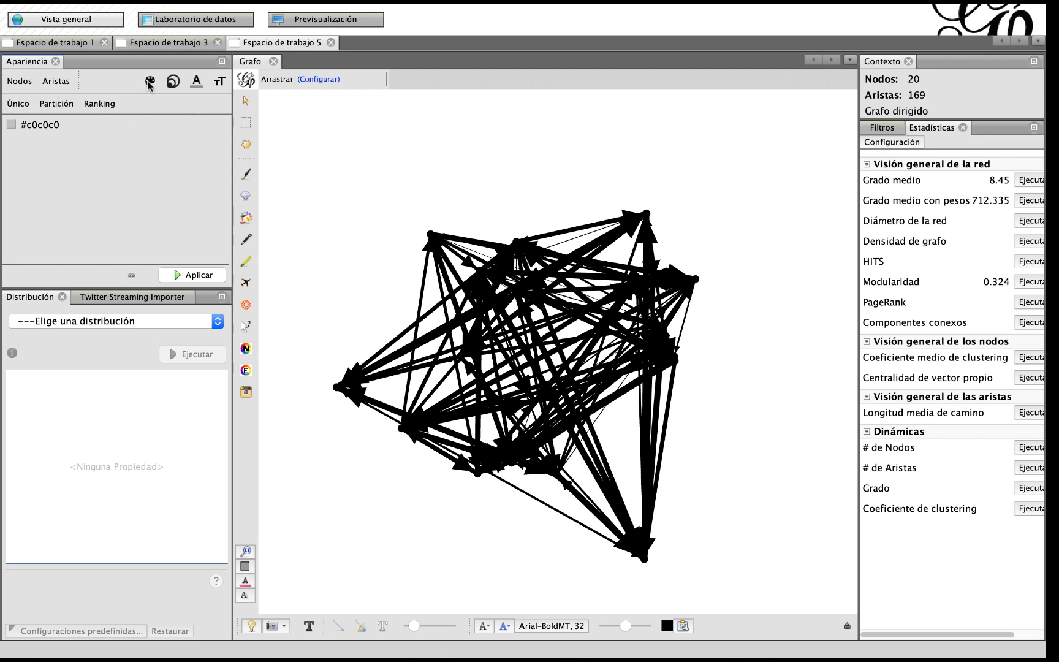
# Size the nodes by ranking on the impuesto attribute, with a minimum size of 10 and a maximum of 70.
pyautogui.click(174, 82)
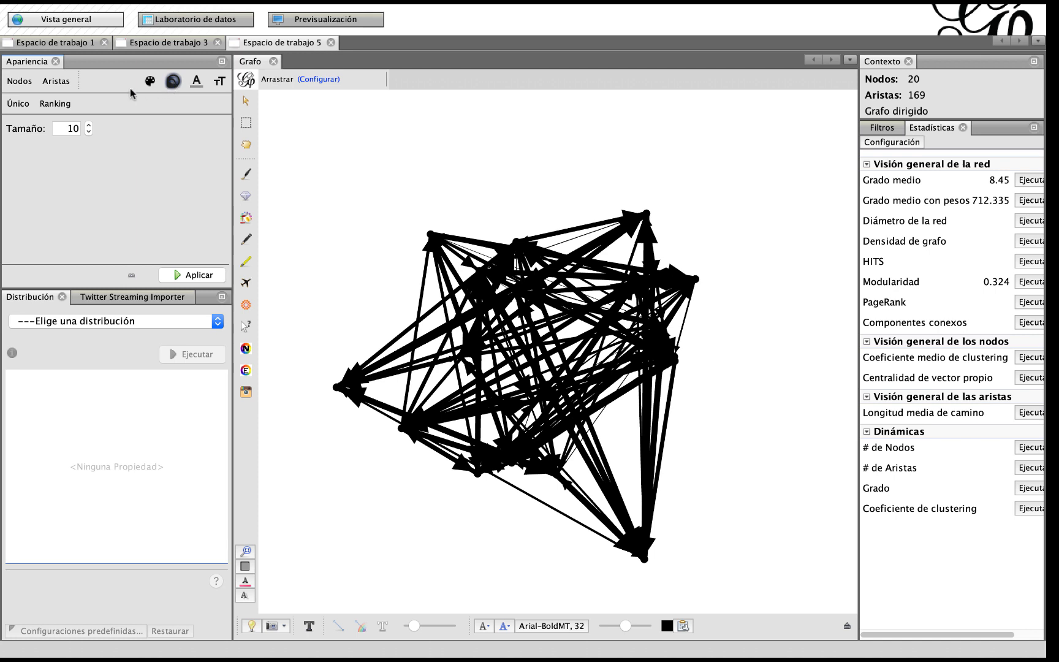
pyautogui.click(57, 104)
pyautogui.click(129, 128)
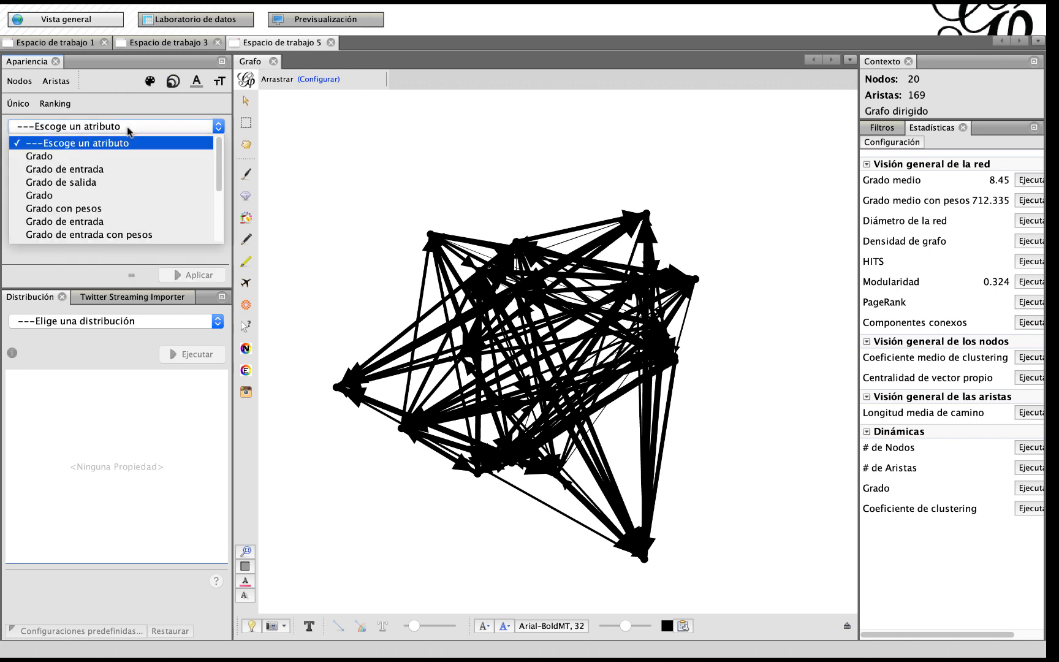
pyautogui.scroll(-5, 141, 187)
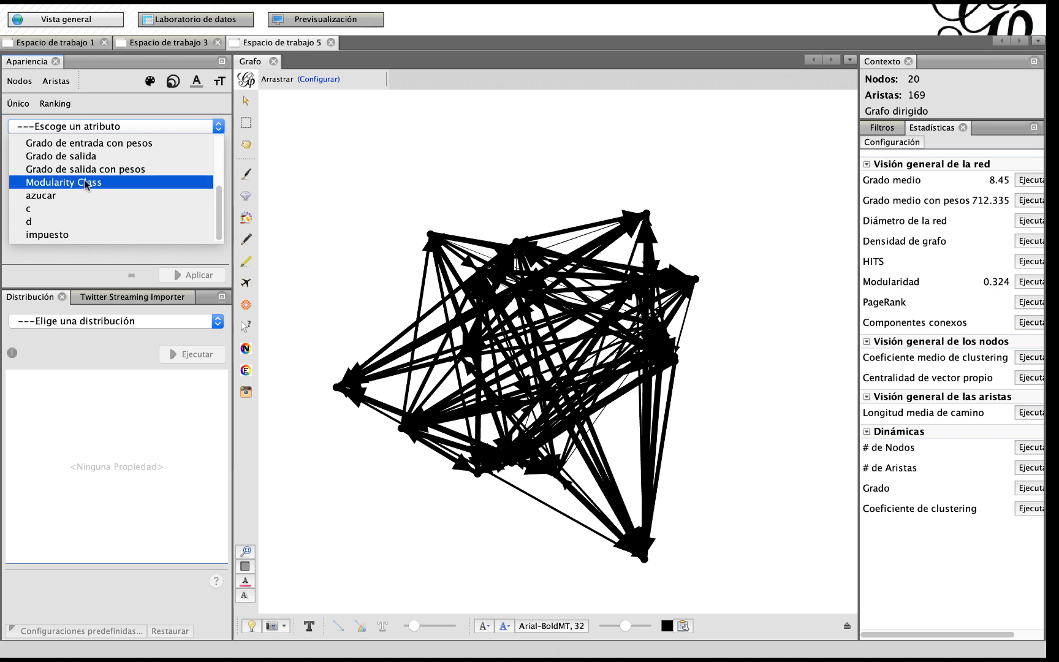
pyautogui.click(71, 184)
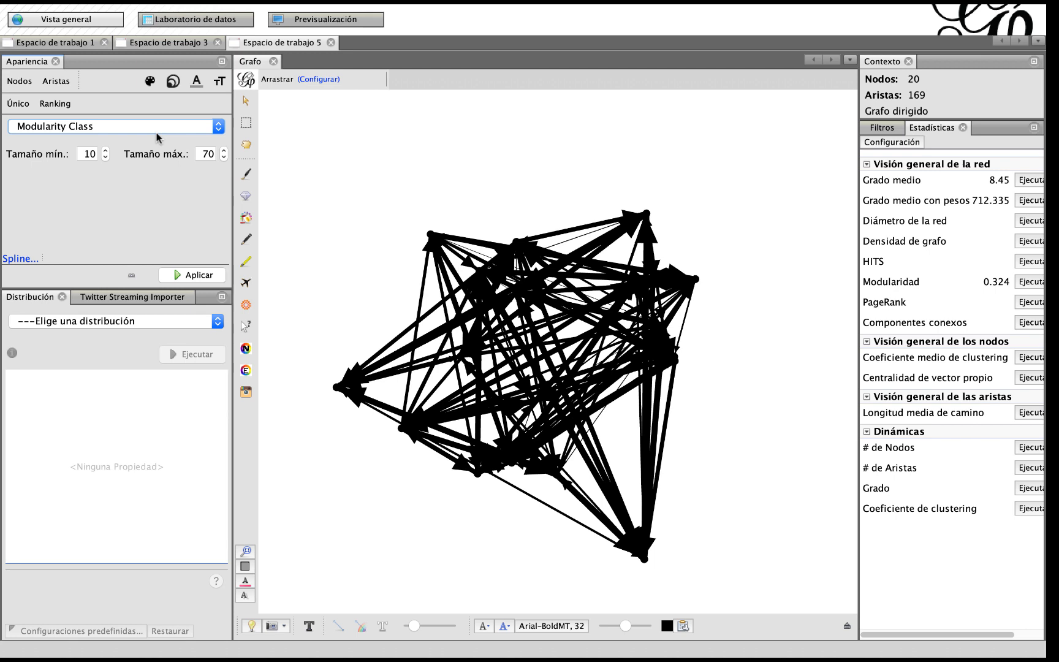
pyautogui.click(120, 129)
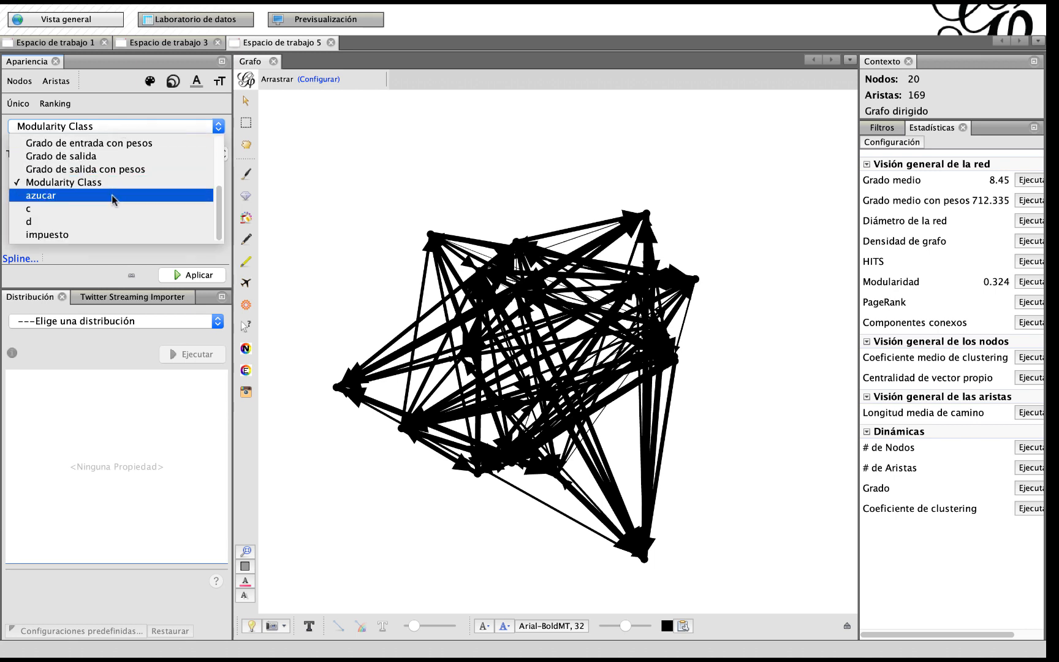
pyautogui.scroll(1, 113, 198)
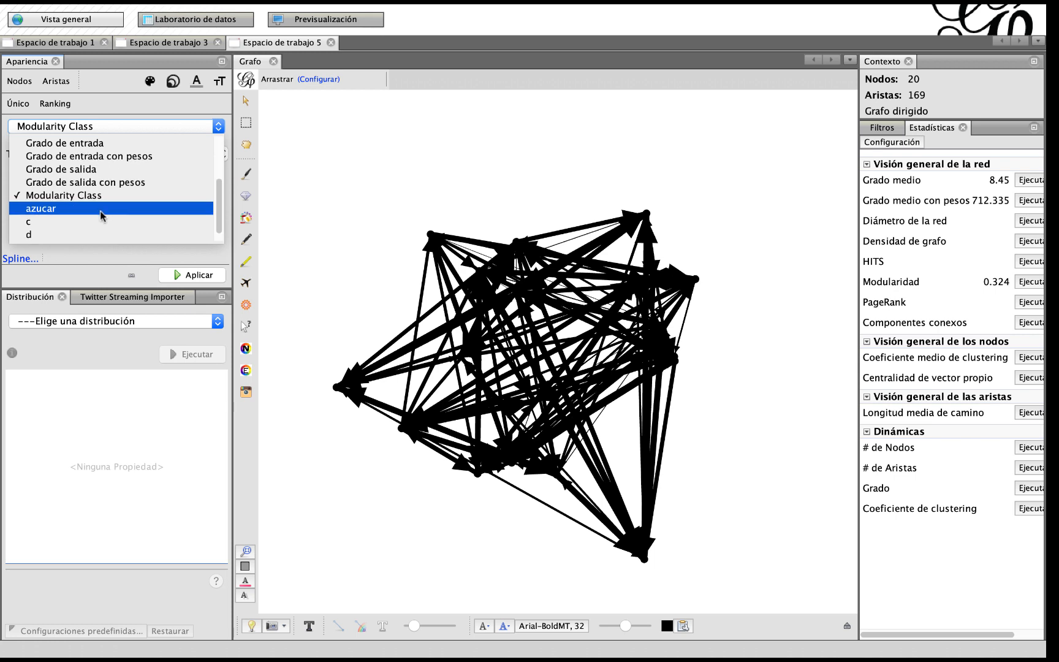
pyautogui.scroll(-1, 102, 215)
pyautogui.click(78, 236)
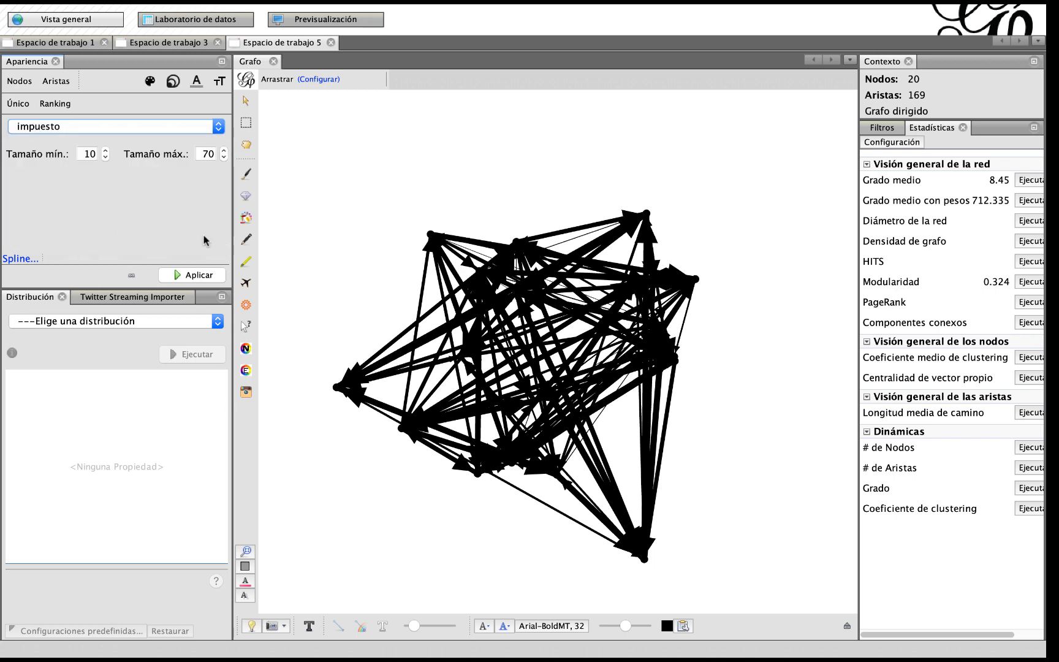
pyautogui.click(179, 277)
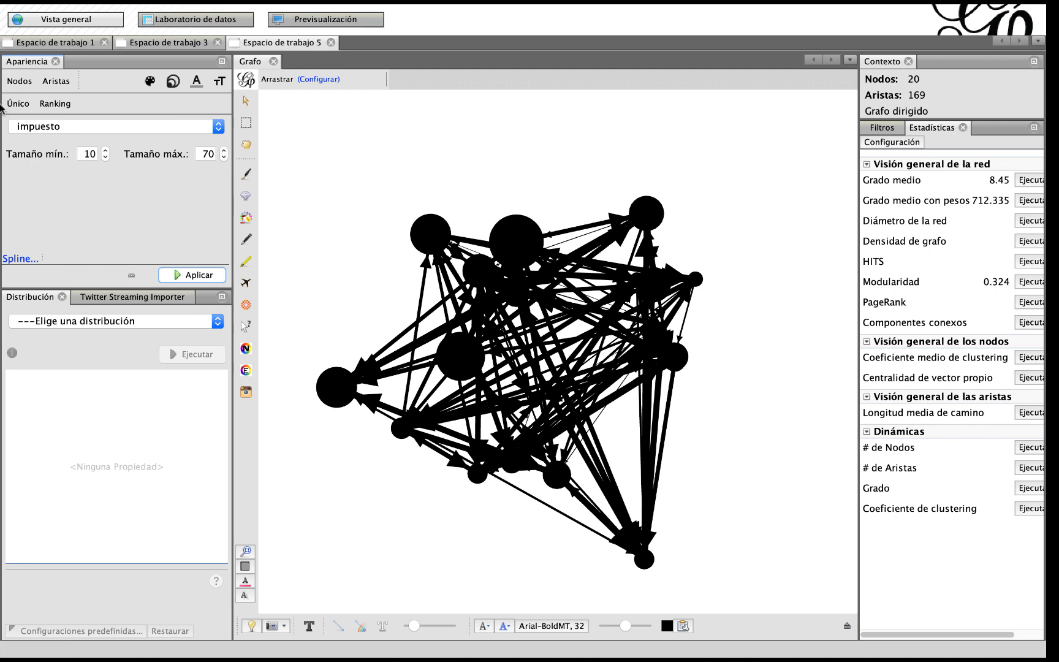
# Color the nodes by partition using the Modularity Class attribute.
pyautogui.click(20, 81)
pyautogui.click(150, 82)
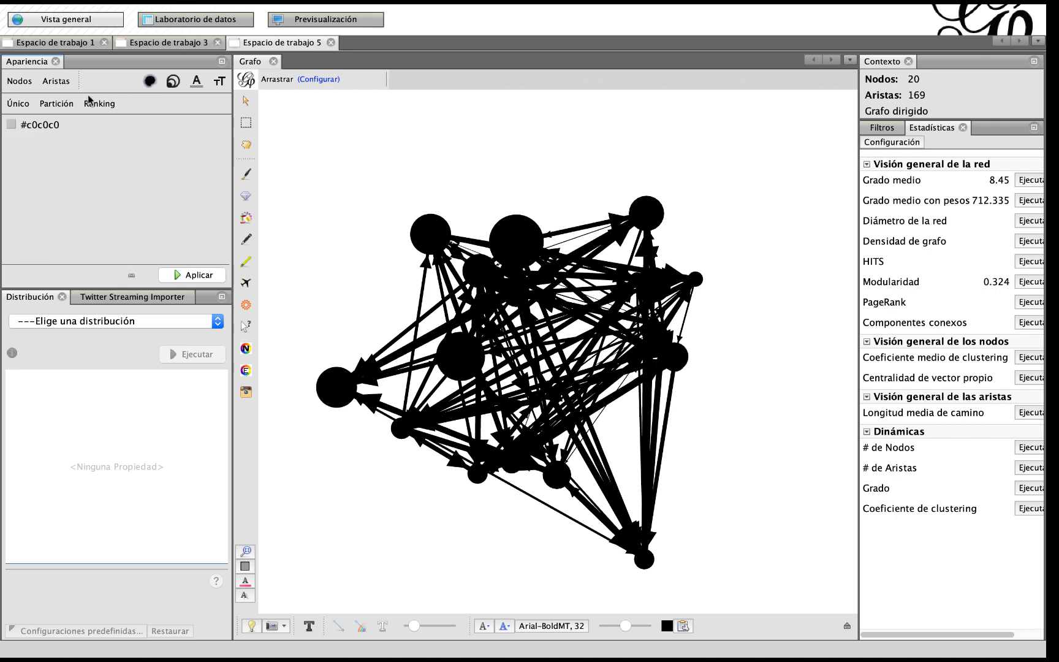
pyautogui.click(61, 104)
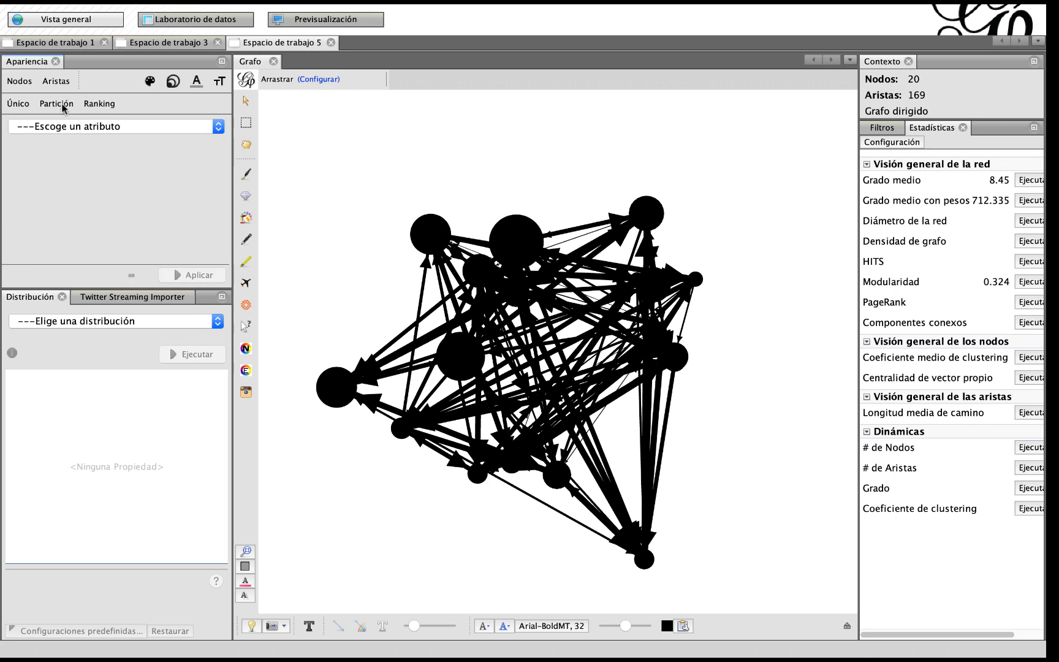
pyautogui.click(104, 127)
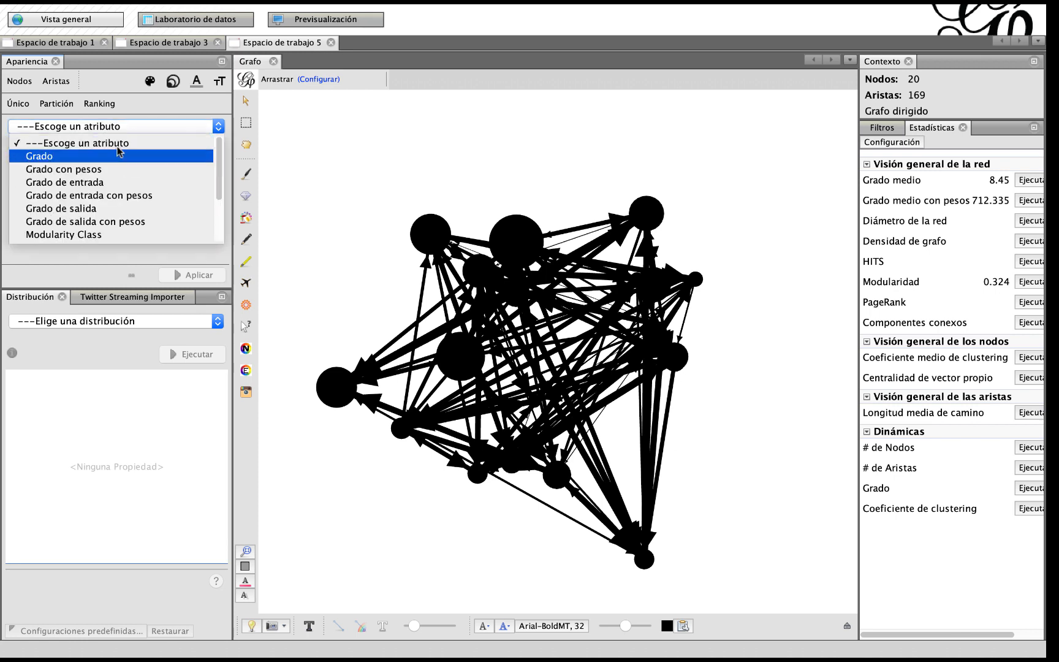
pyautogui.scroll(-2, 129, 175)
pyautogui.scroll(-1, 129, 176)
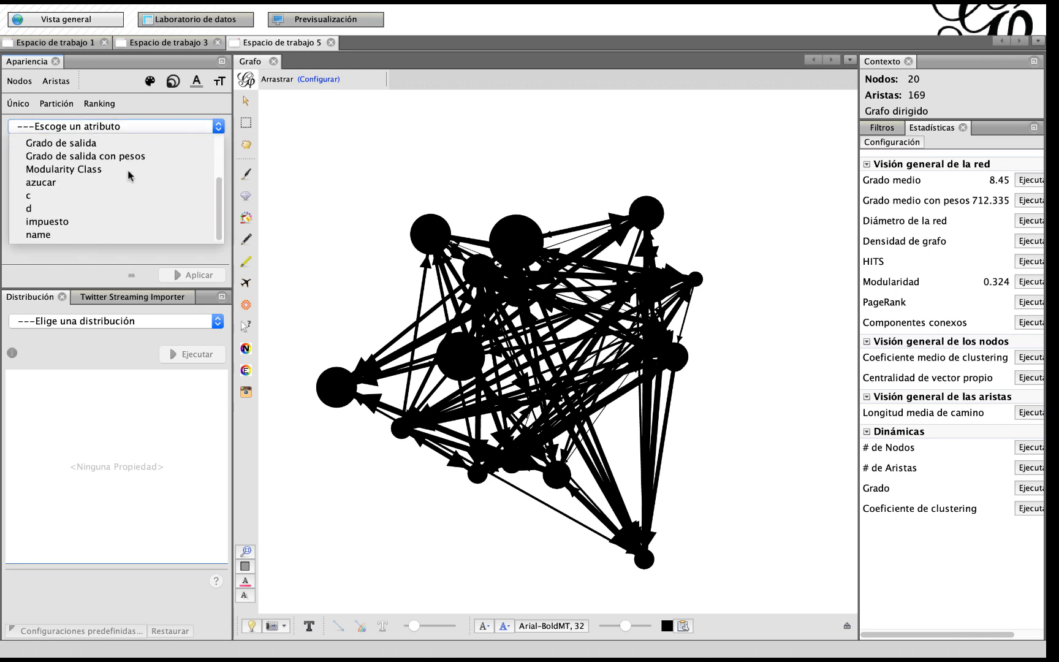
pyautogui.click(93, 170)
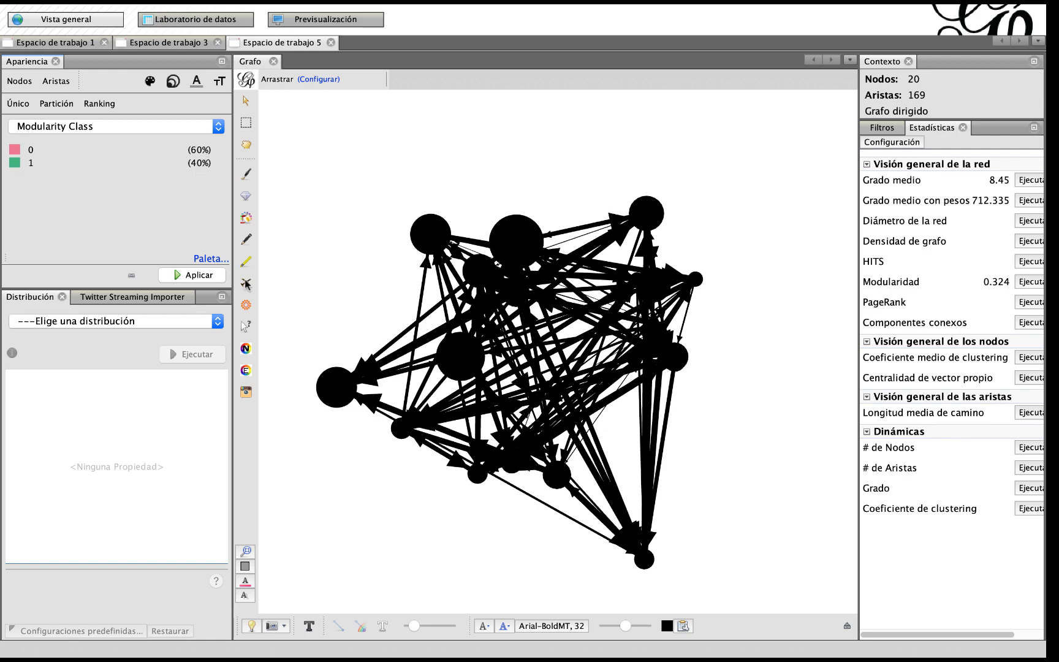
pyautogui.click(177, 275)
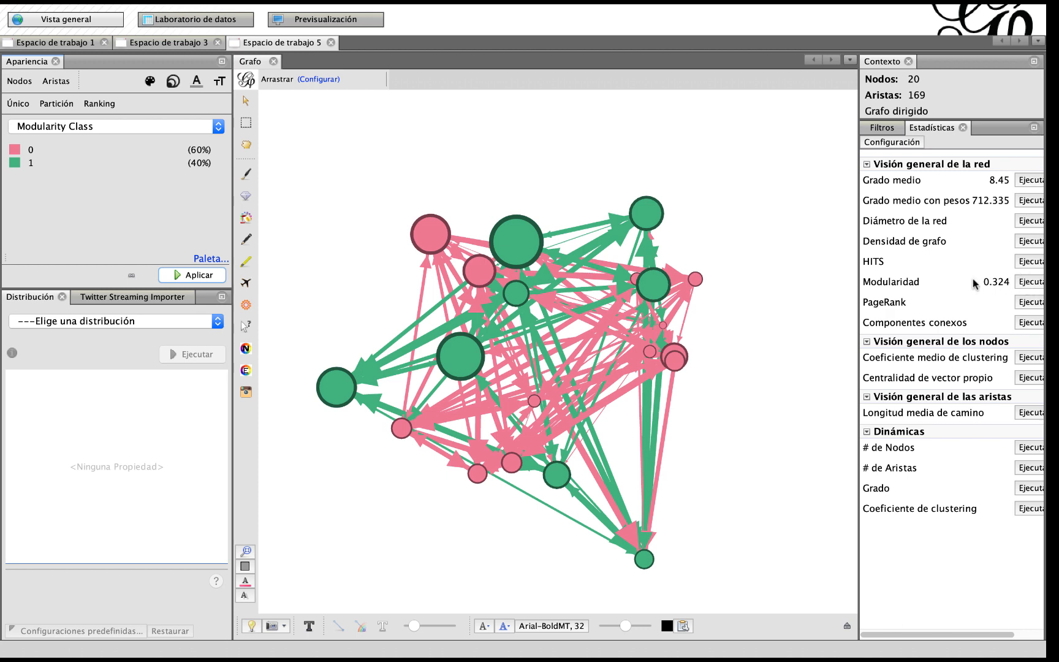
# Rerun the modularity statistic with the resolution set to .5, keeping randomization and edge weights, and close its report.
pyautogui.click(1029, 282)
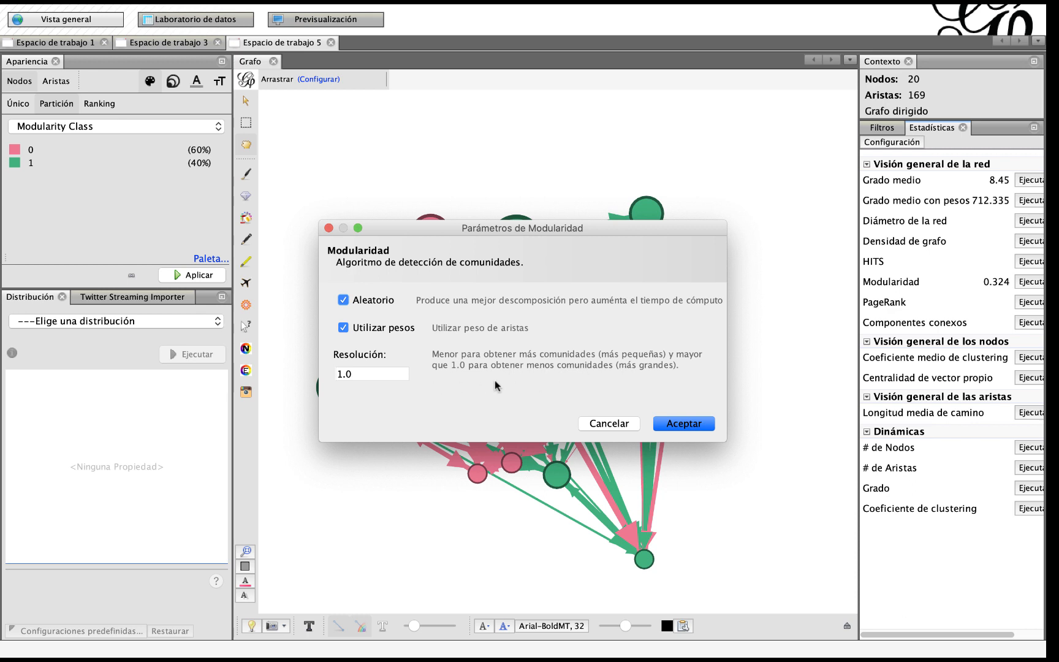
pyautogui.click(356, 374)
pyautogui.press('BackSpace')
pyautogui.press('BackSpace')
pyautogui.press('BackSpace')
pyautogui.write('.5')
pyautogui.click(682, 427)
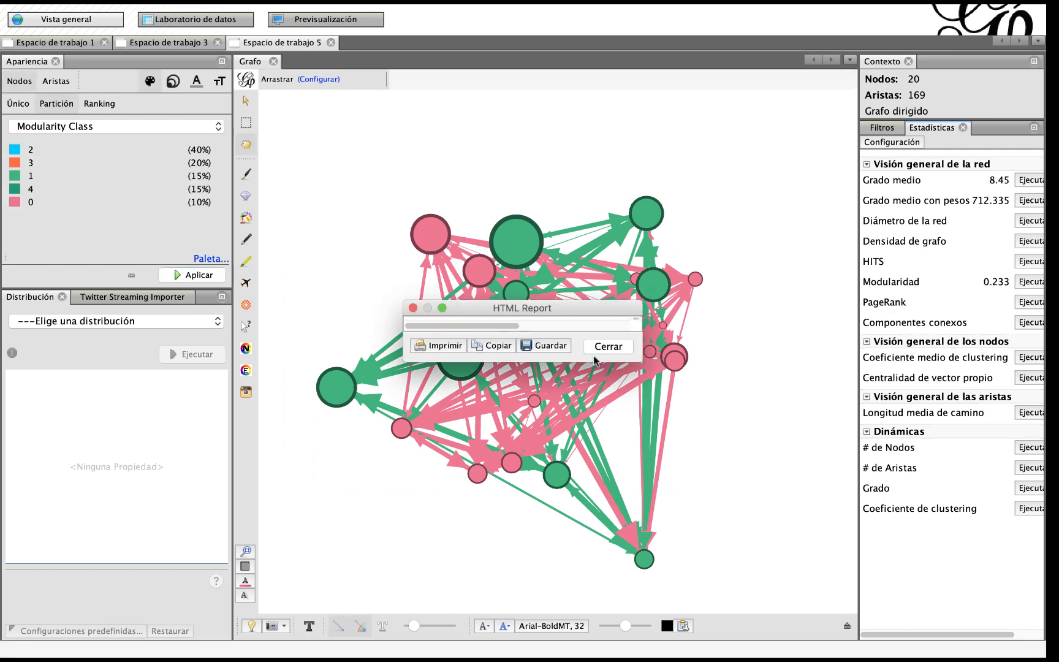
pyautogui.click(613, 348)
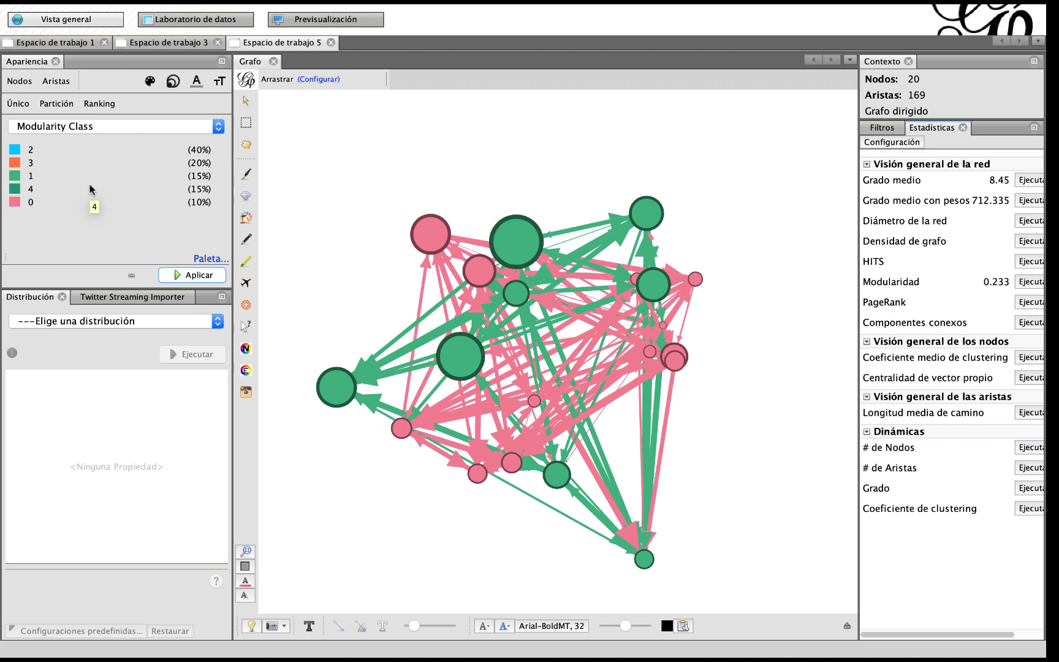
# Recolor modularity class 1 bright green and class 4 light green, and apply the partition colors to the nodes.
pyautogui.click(16, 177)
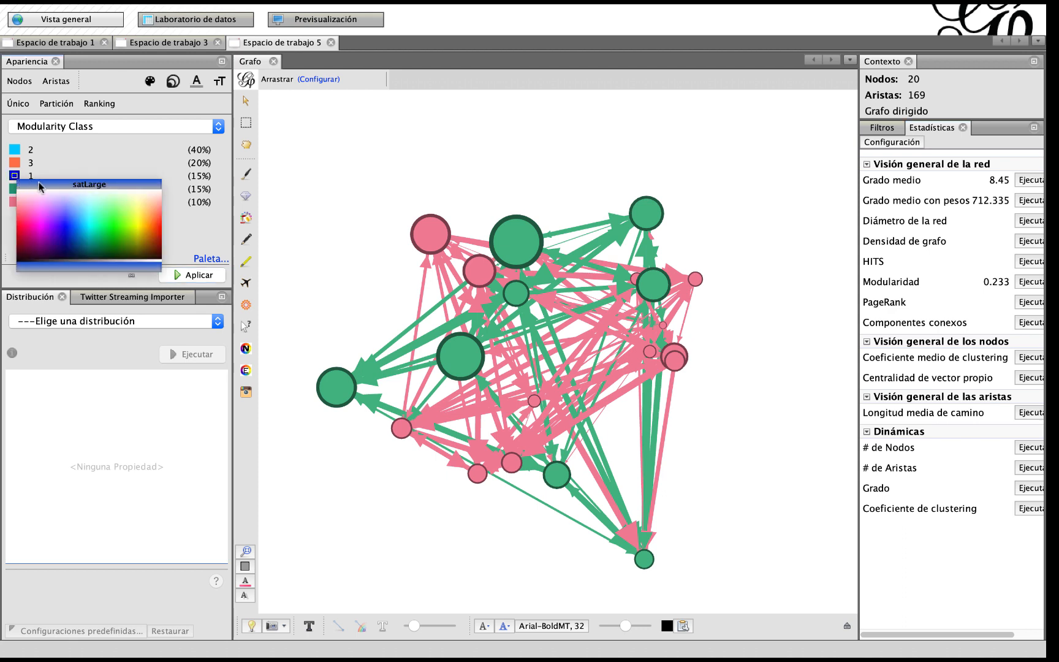
pyautogui.click(111, 212)
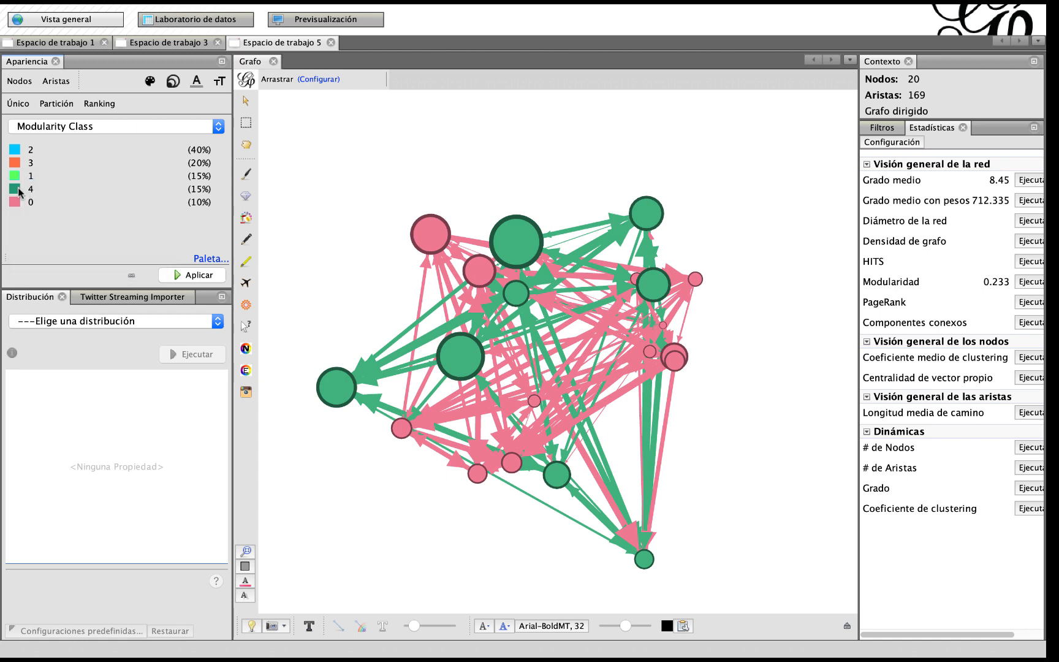
pyautogui.click(17, 189)
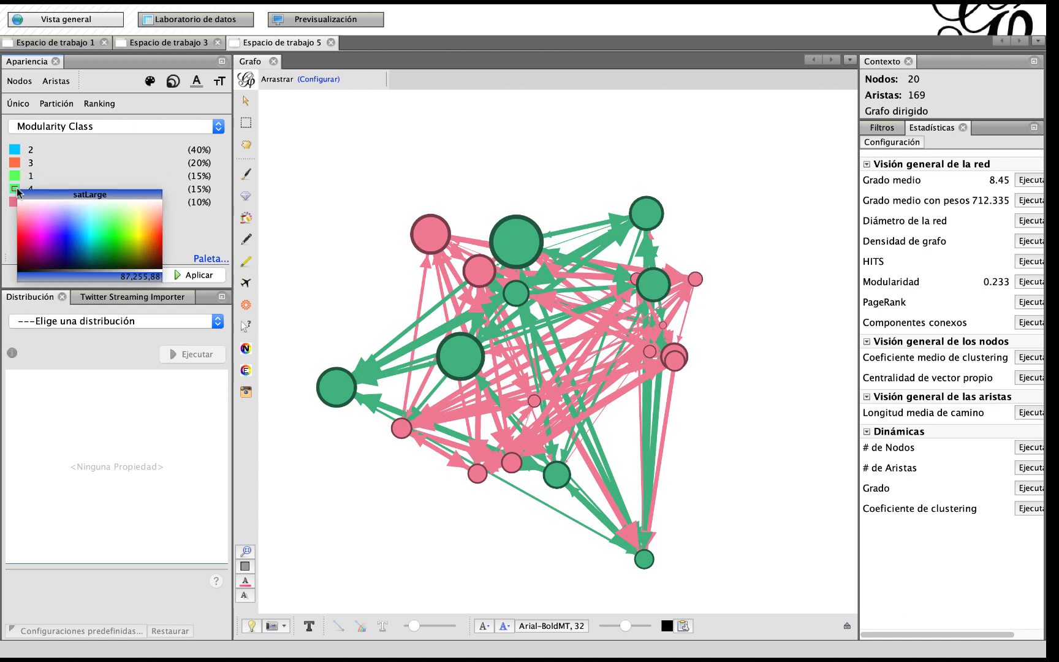
pyautogui.click(115, 215)
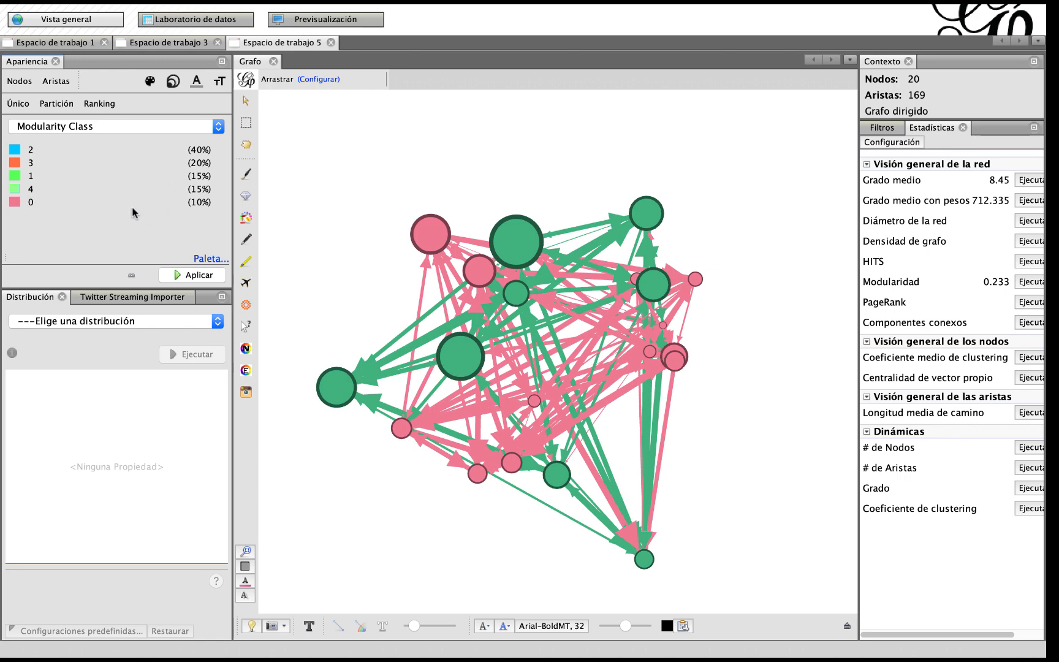
pyautogui.click(183, 275)
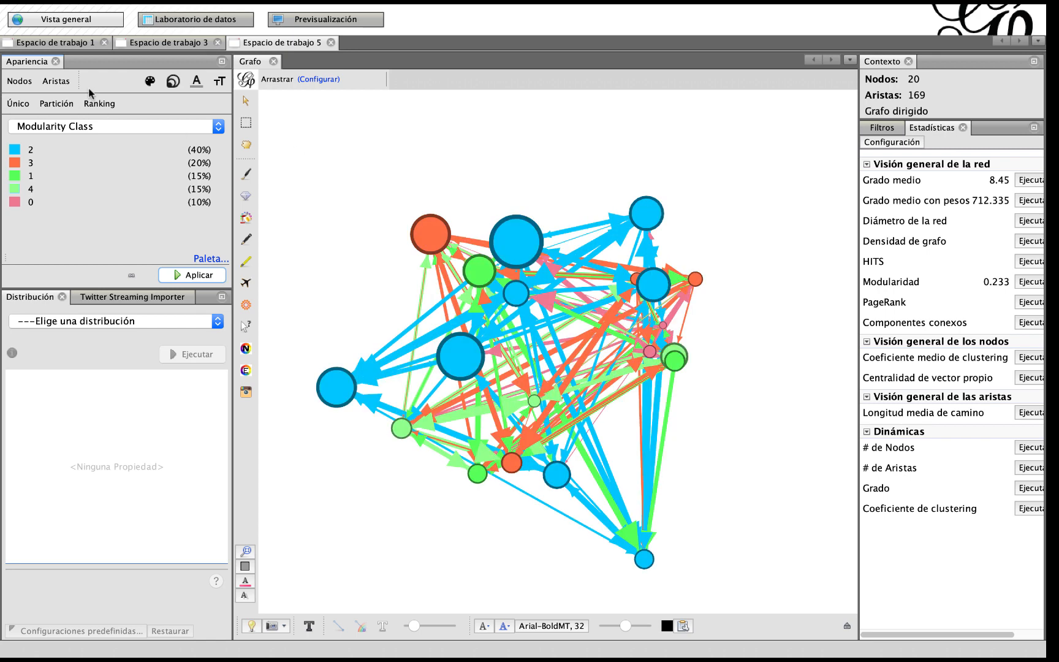
# Color the edges by the Peso attribute using the white-to-dark-green gradient.
pyautogui.click(62, 82)
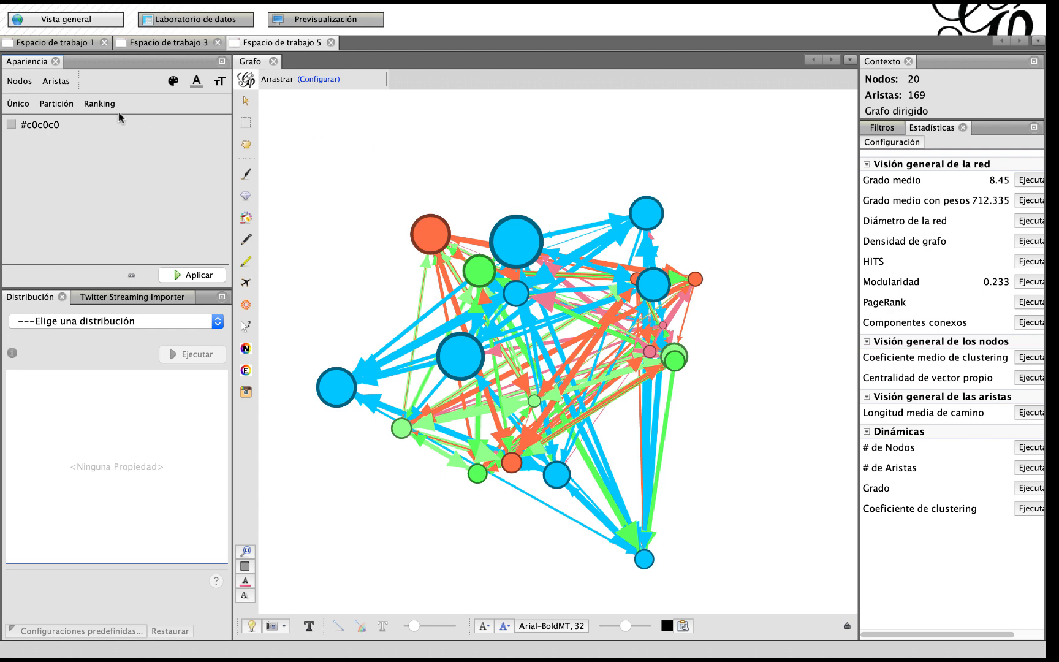
pyautogui.click(66, 104)
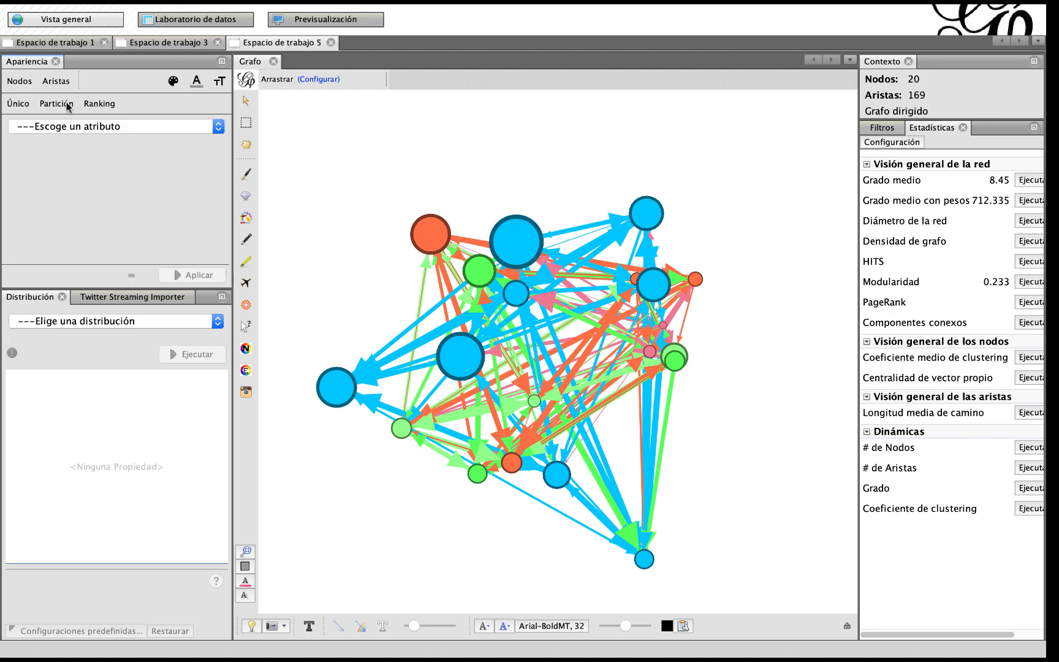
pyautogui.click(140, 129)
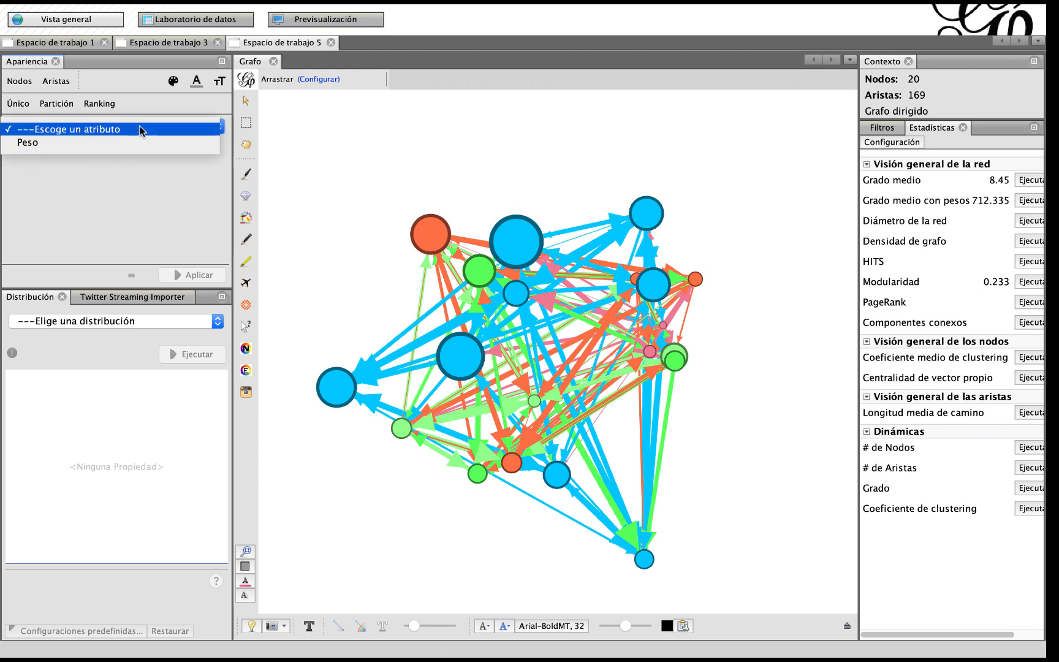
pyautogui.click(110, 143)
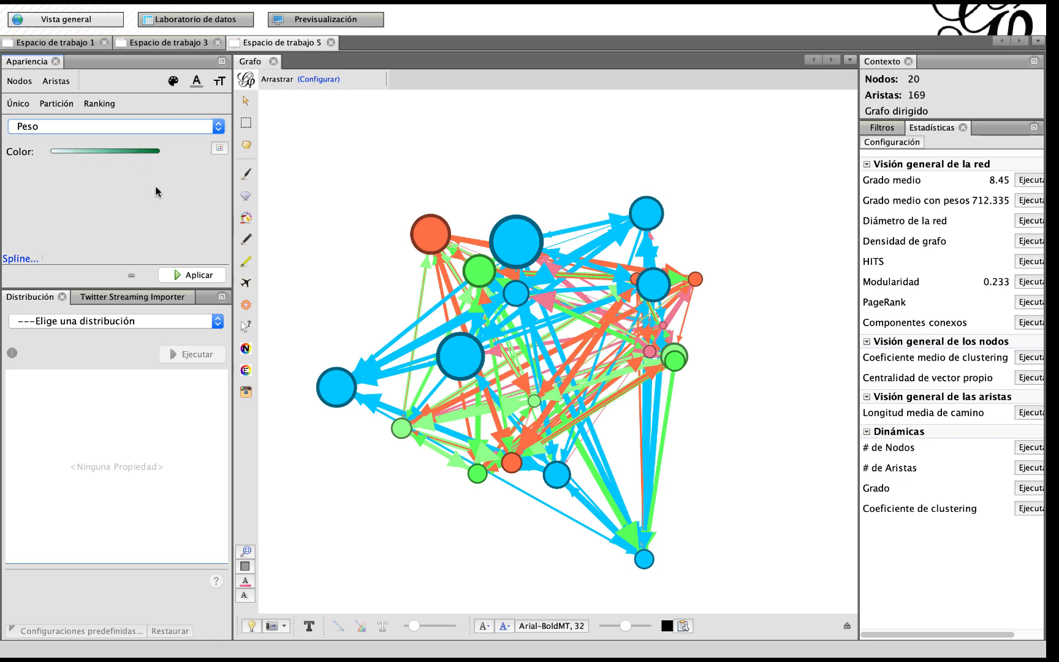
pyautogui.click(177, 274)
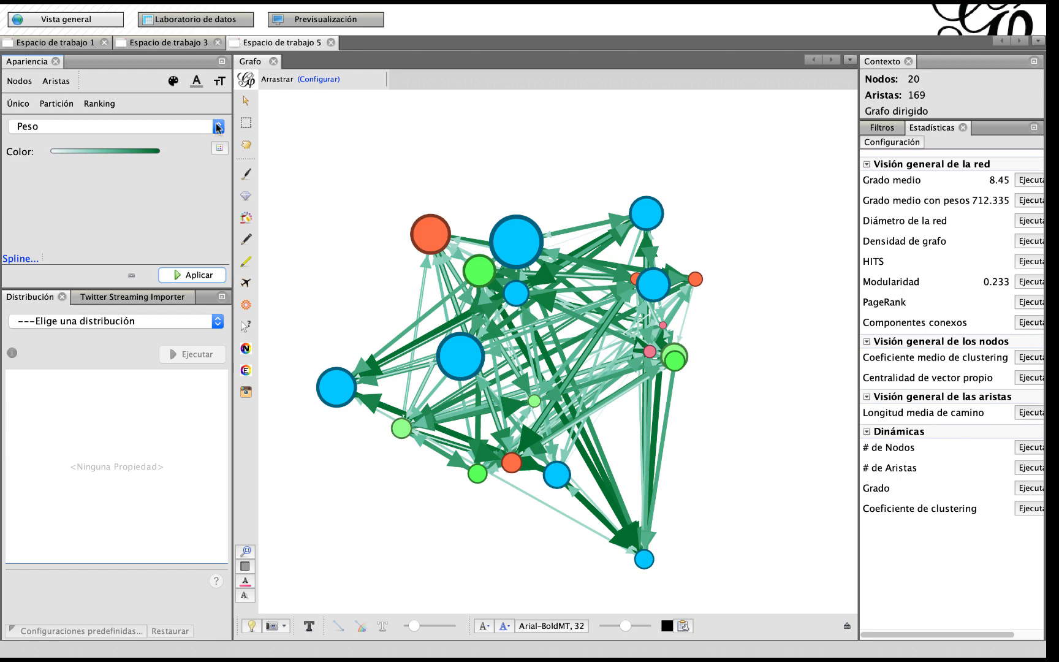
# Show the node labels and color them by ranking on the azucar attribute with the light-to-purple gradient.
pyautogui.click(309, 626)
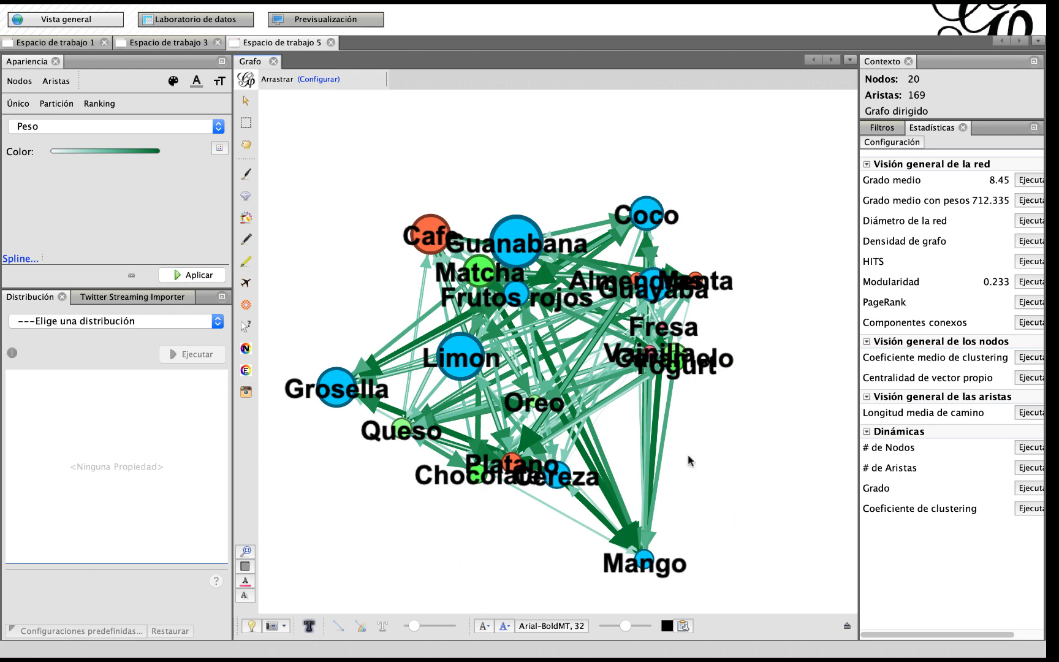
pyautogui.scroll(-1, 688, 457)
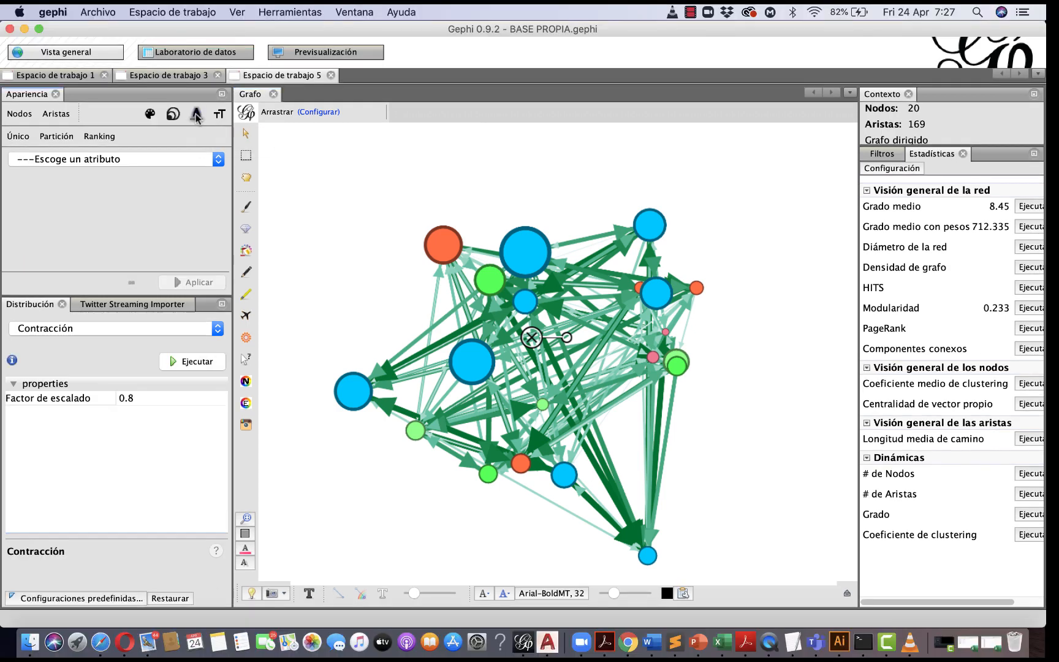
pyautogui.click(196, 115)
pyautogui.click(219, 159)
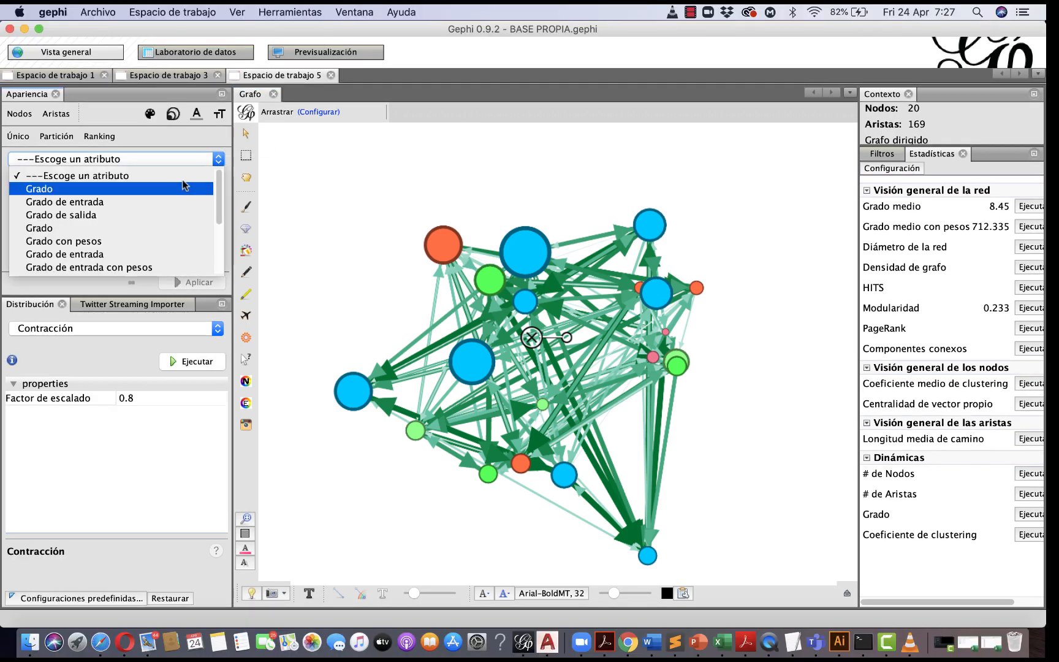
pyautogui.scroll(-5, 178, 196)
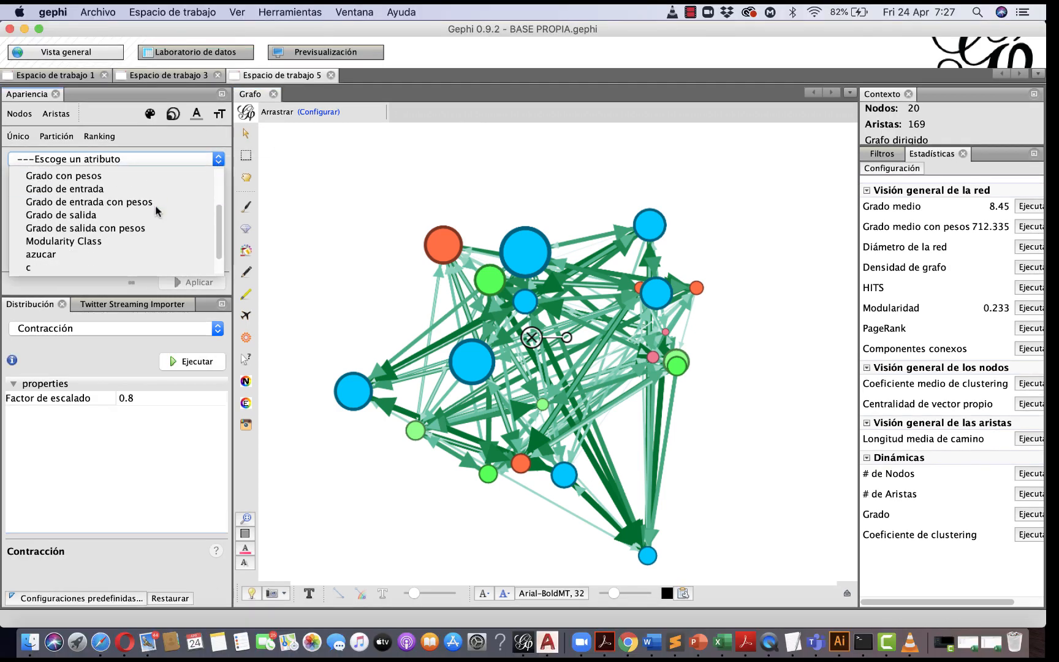
pyautogui.click(71, 254)
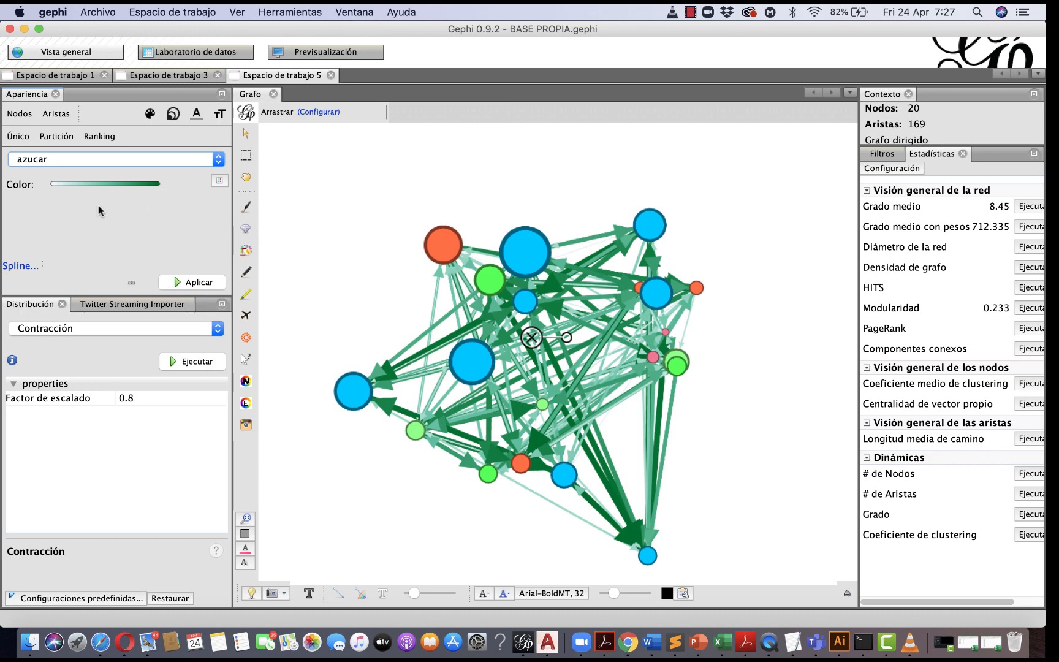
pyautogui.click(219, 181)
pyautogui.moveTo(190, 183)
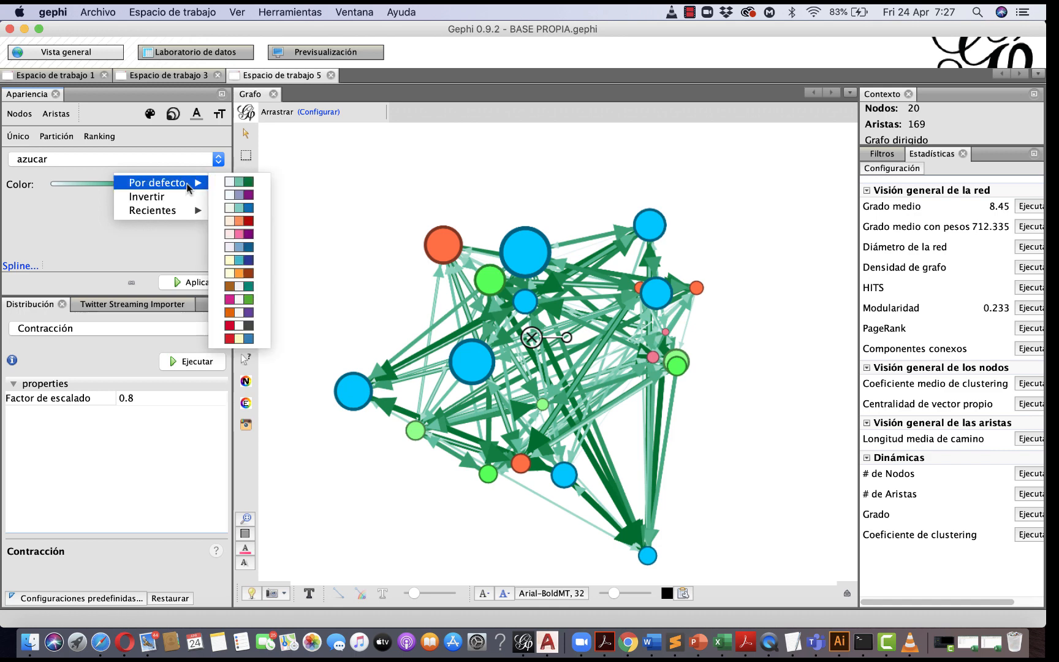
pyautogui.click(244, 194)
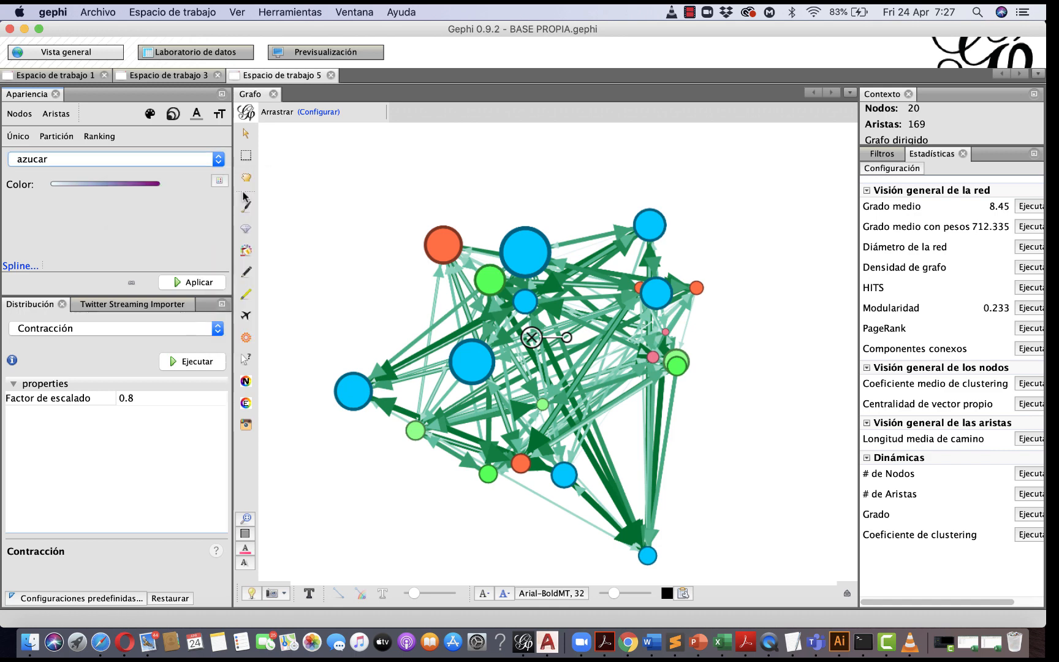
pyautogui.click(183, 283)
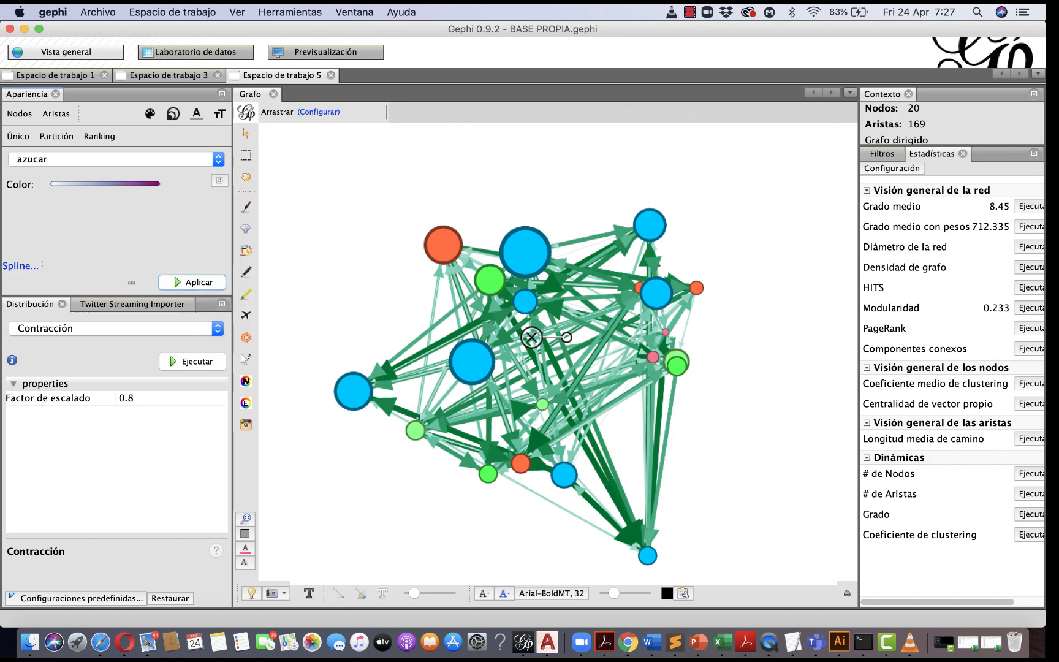
# Run the Fruchterman Reingold layout on the graph and switch the graph background to black.
pyautogui.click(218, 328)
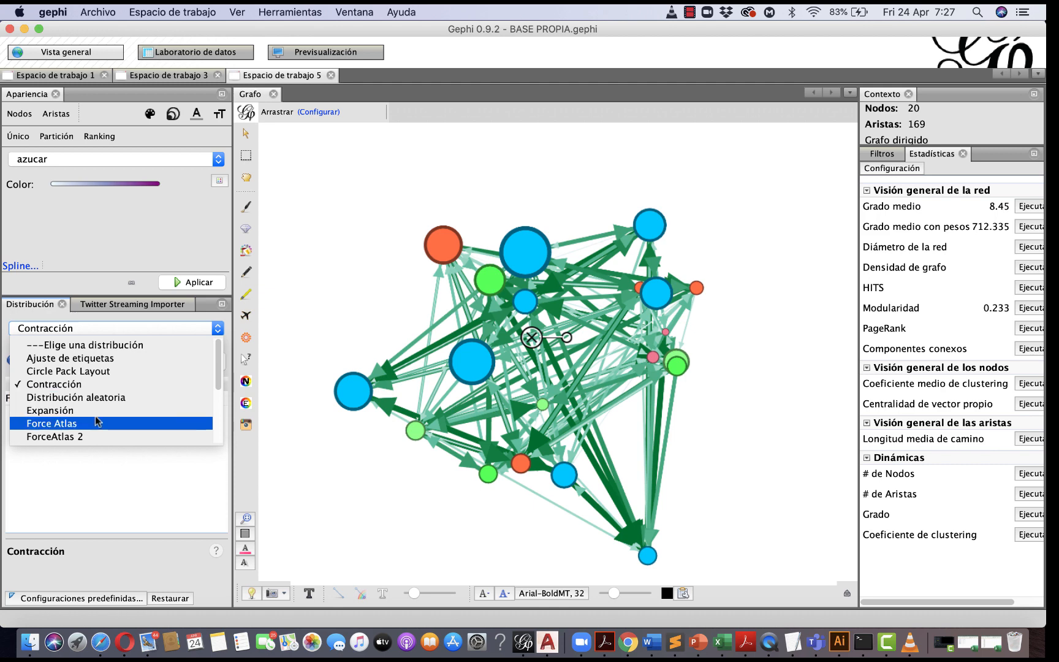
pyautogui.scroll(-2, 108, 399)
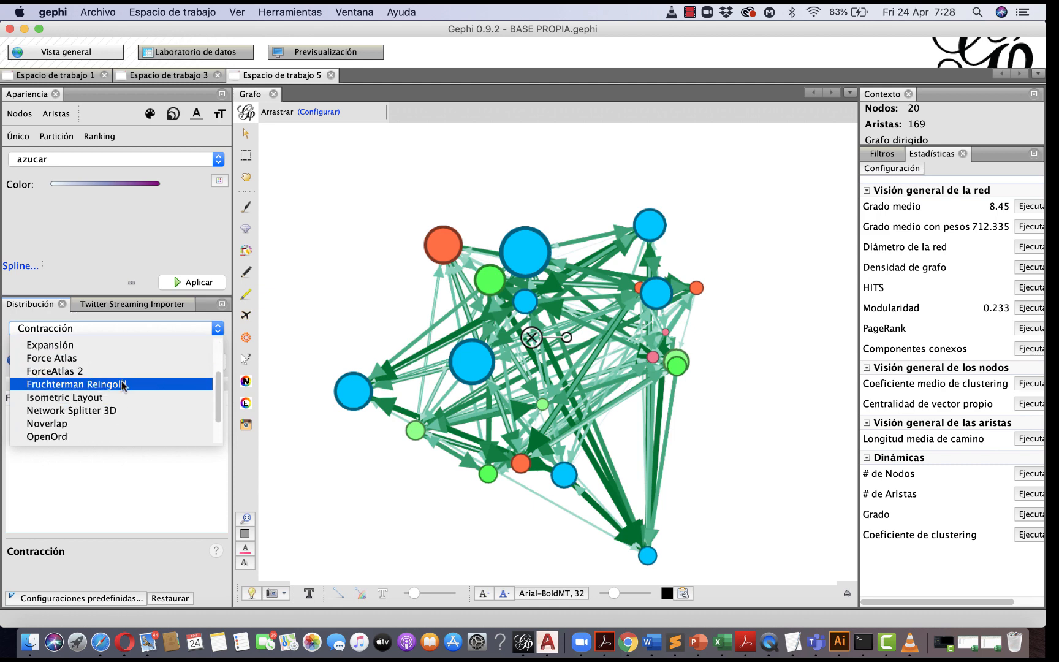
pyautogui.click(122, 385)
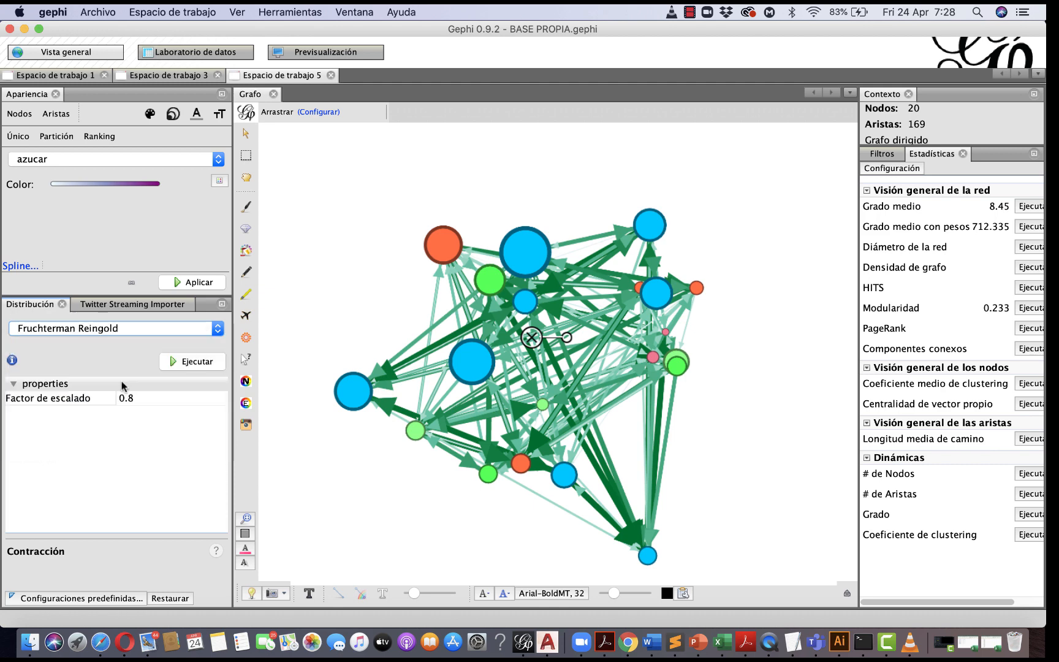
pyautogui.click(180, 364)
pyautogui.click(181, 362)
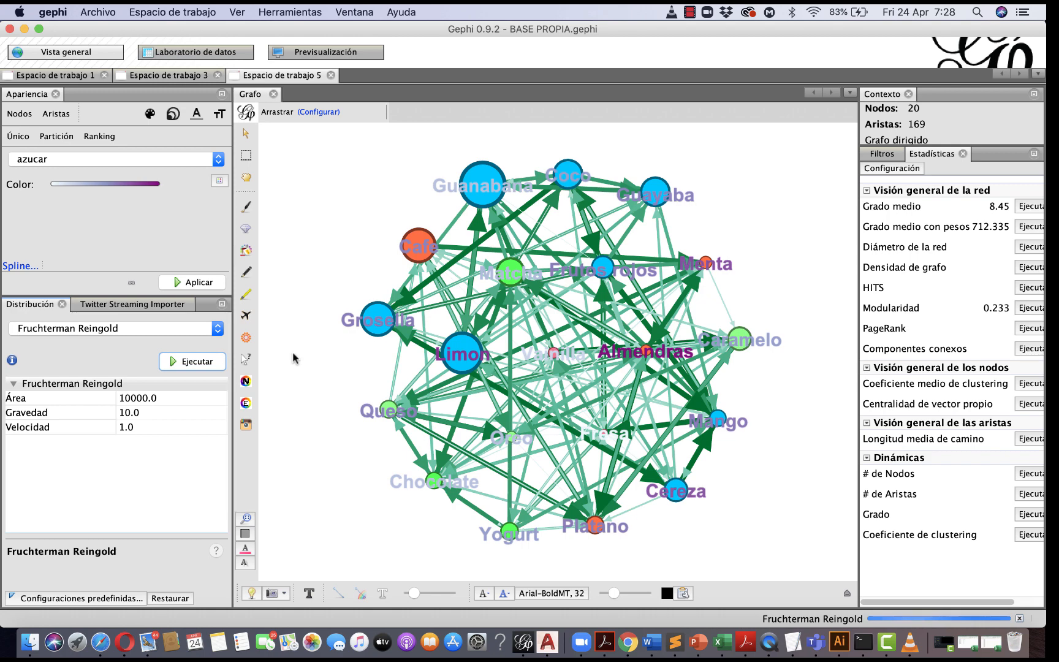
pyautogui.click(251, 593)
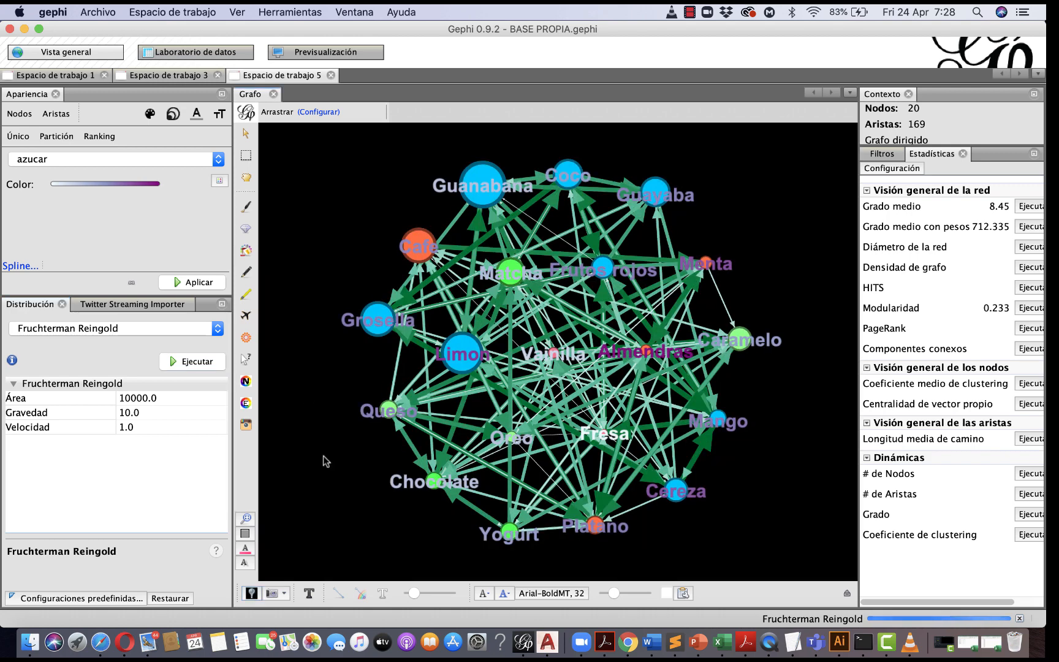
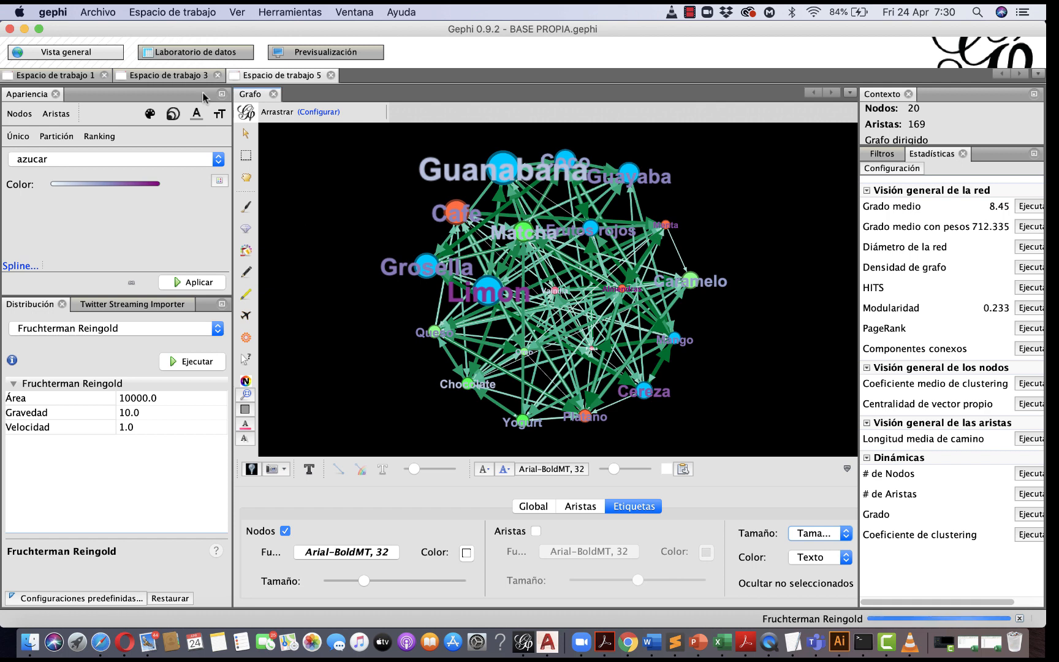
# Render the graph in the preview with the default settings to check it, and return to the overview.
pyautogui.click(312, 54)
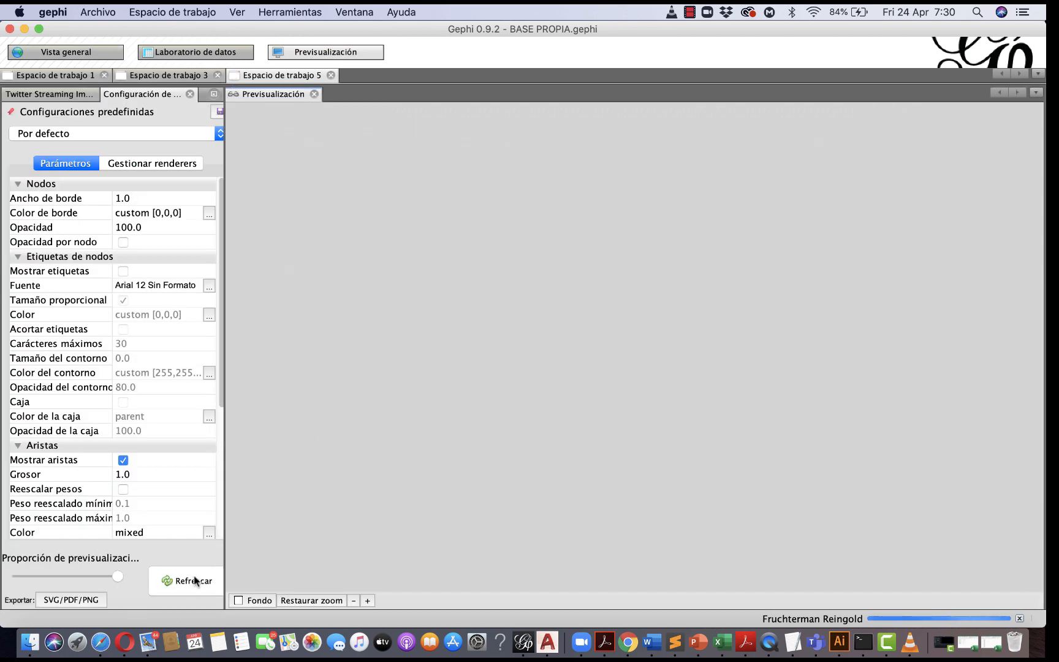
pyautogui.click(194, 580)
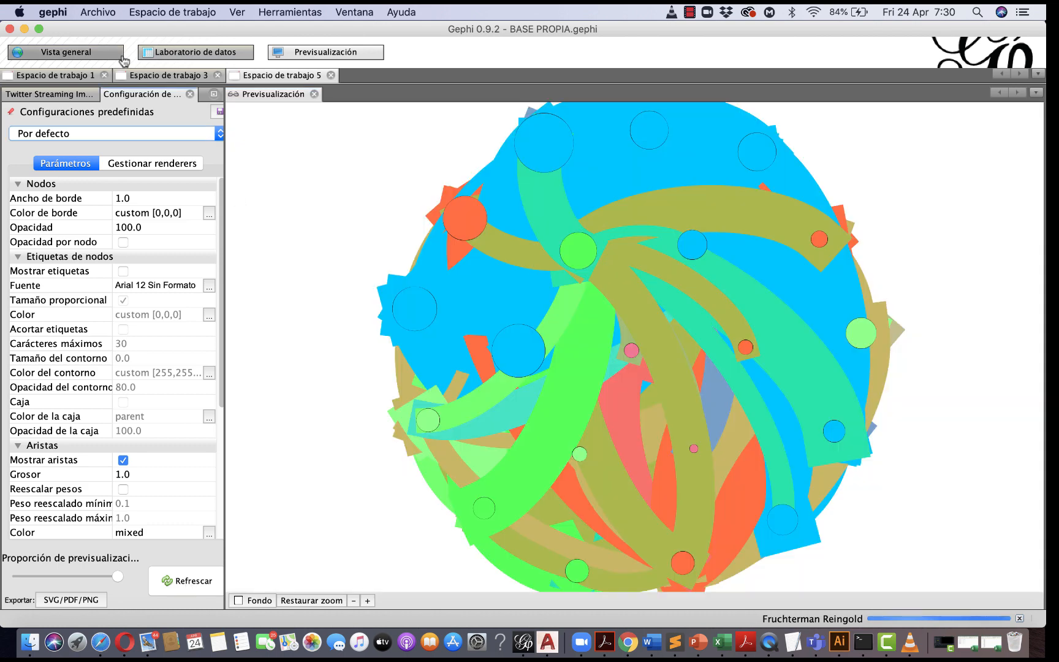
pyautogui.click(122, 58)
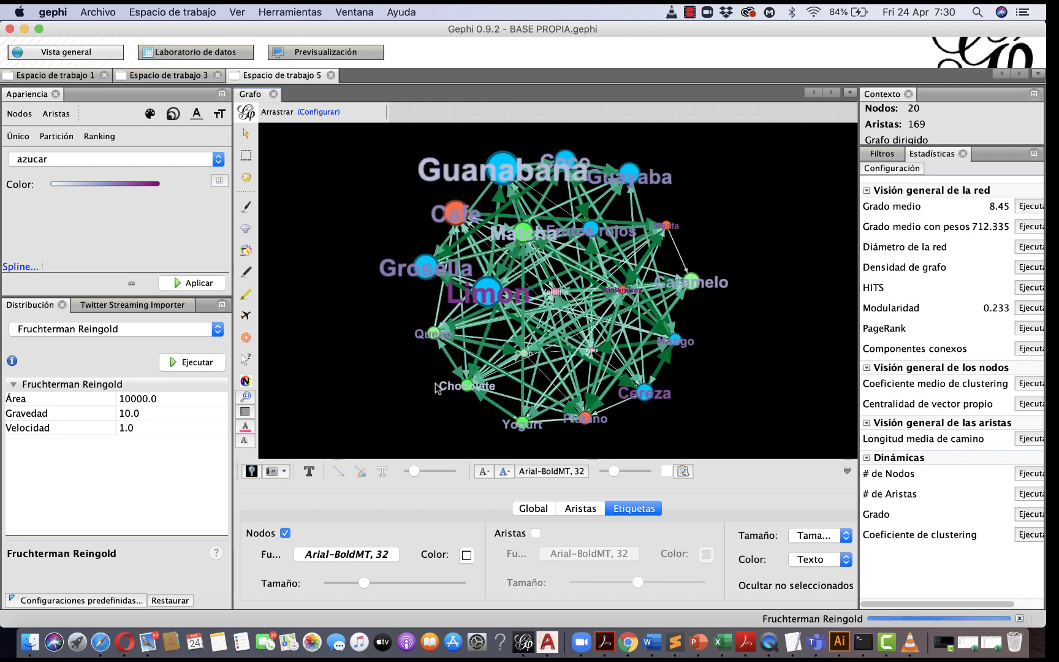
# Switch the graph background back to white, and check and accept the screenshot settings.
pyautogui.click(252, 471)
pyautogui.click(284, 472)
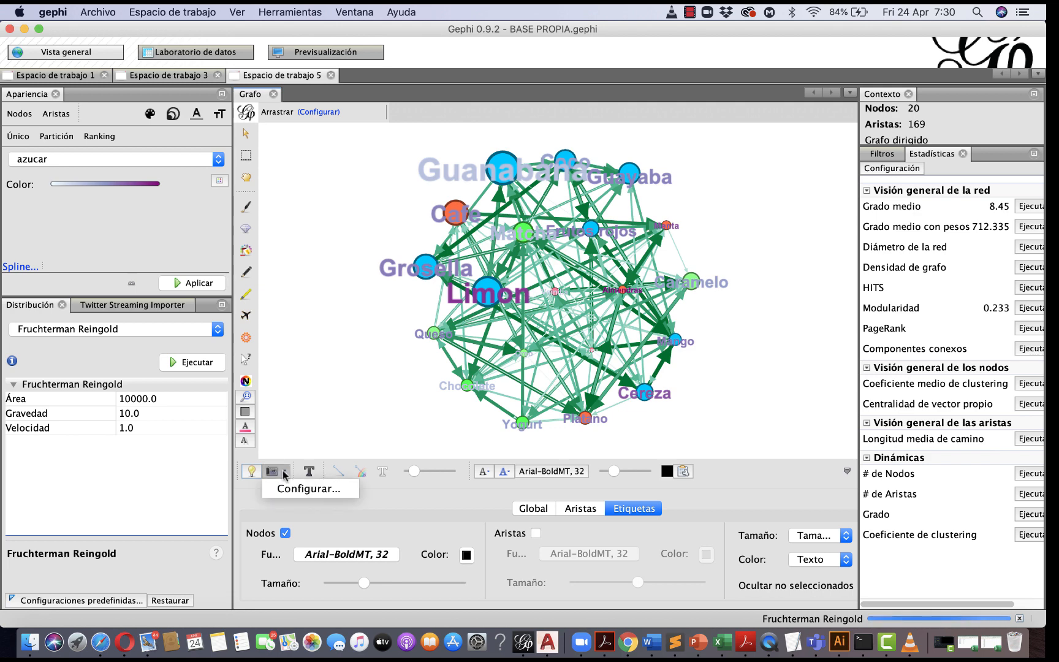
pyautogui.click(300, 487)
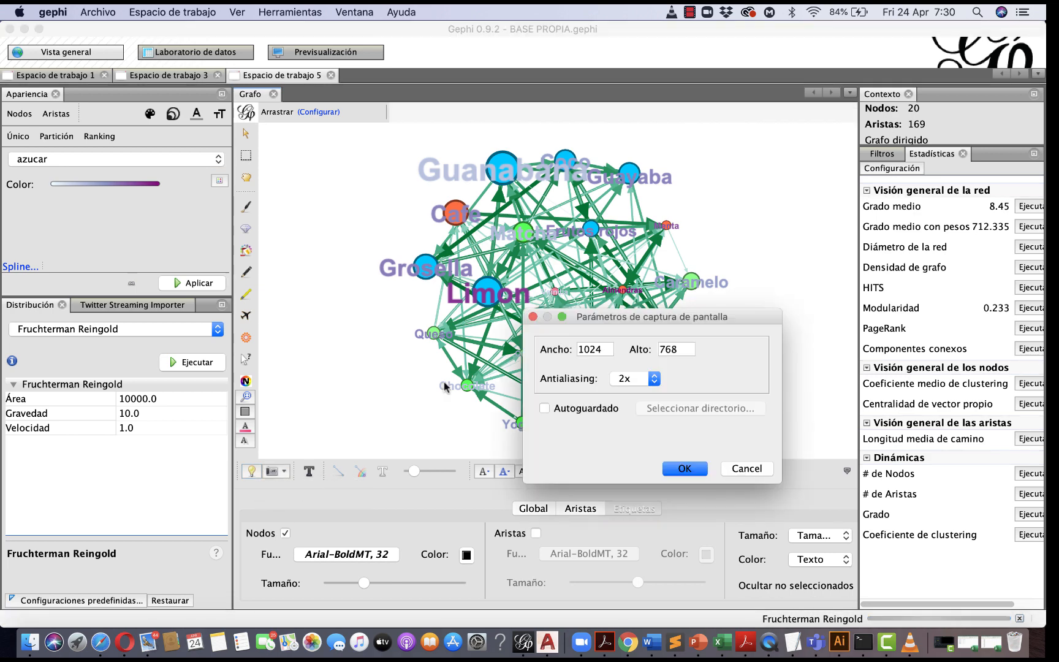
pyautogui.doubleClick(601, 349)
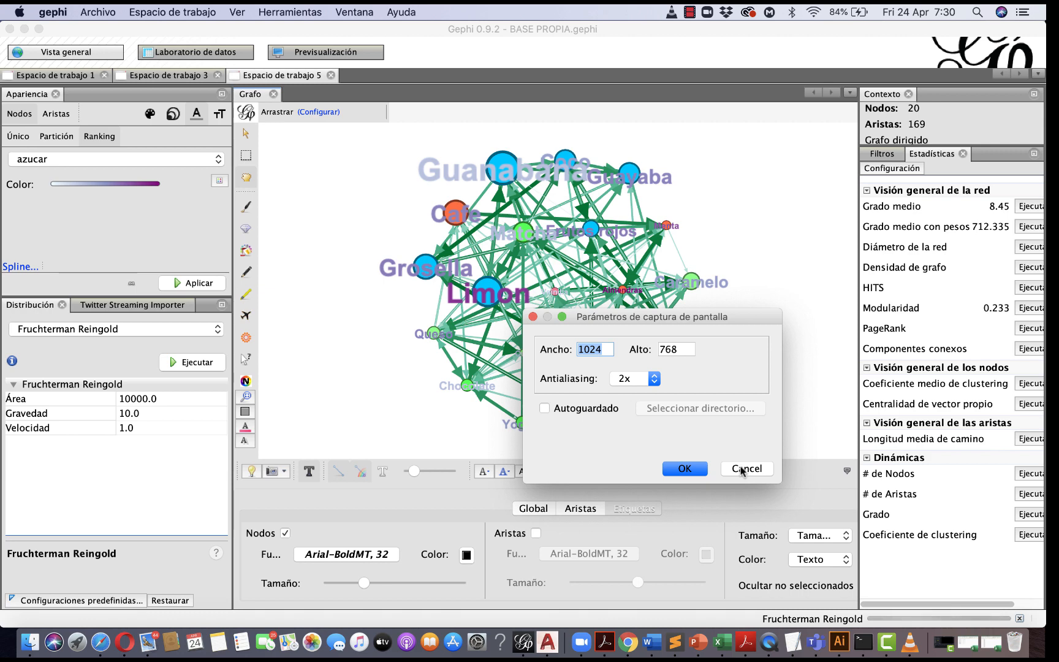
pyautogui.click(685, 469)
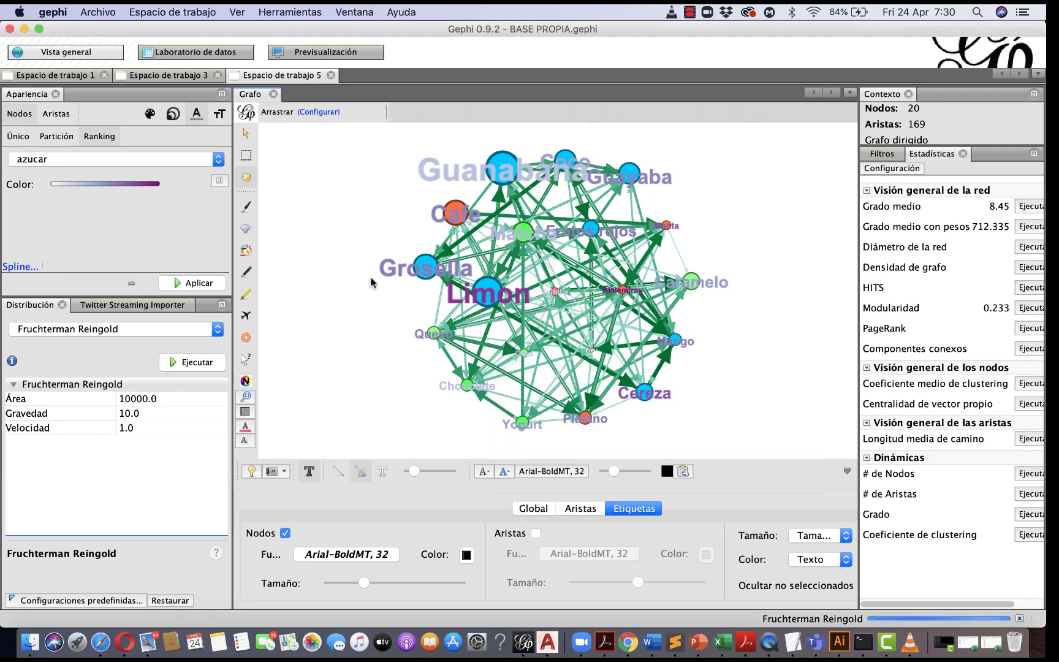
# Enable rescaling of the edge weights in the preview settings and refresh the preview.
pyautogui.click(327, 55)
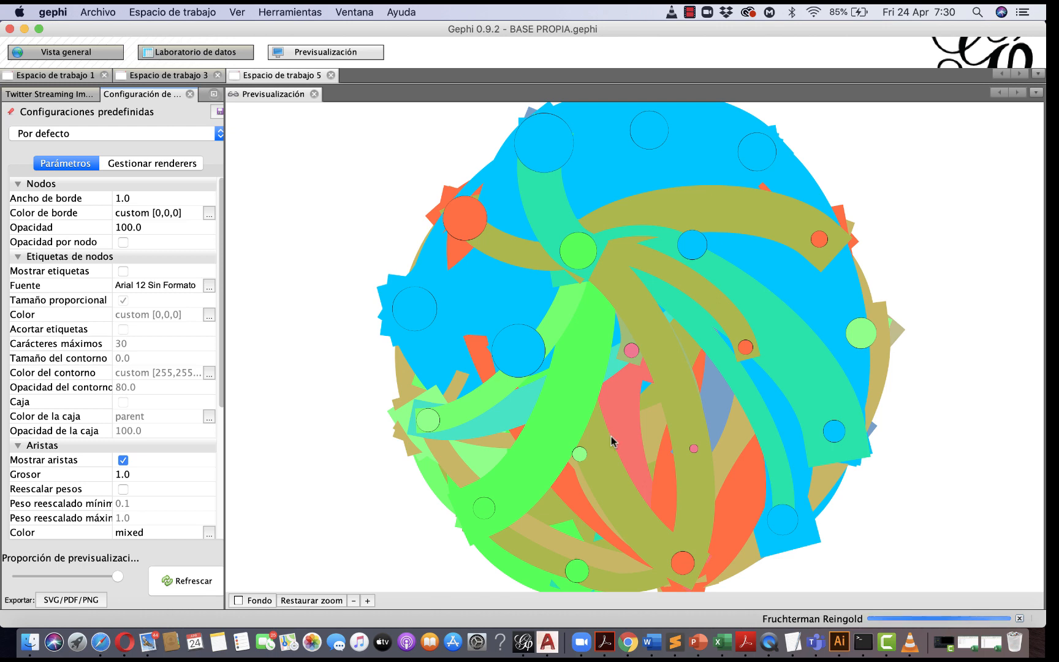
pyautogui.click(184, 585)
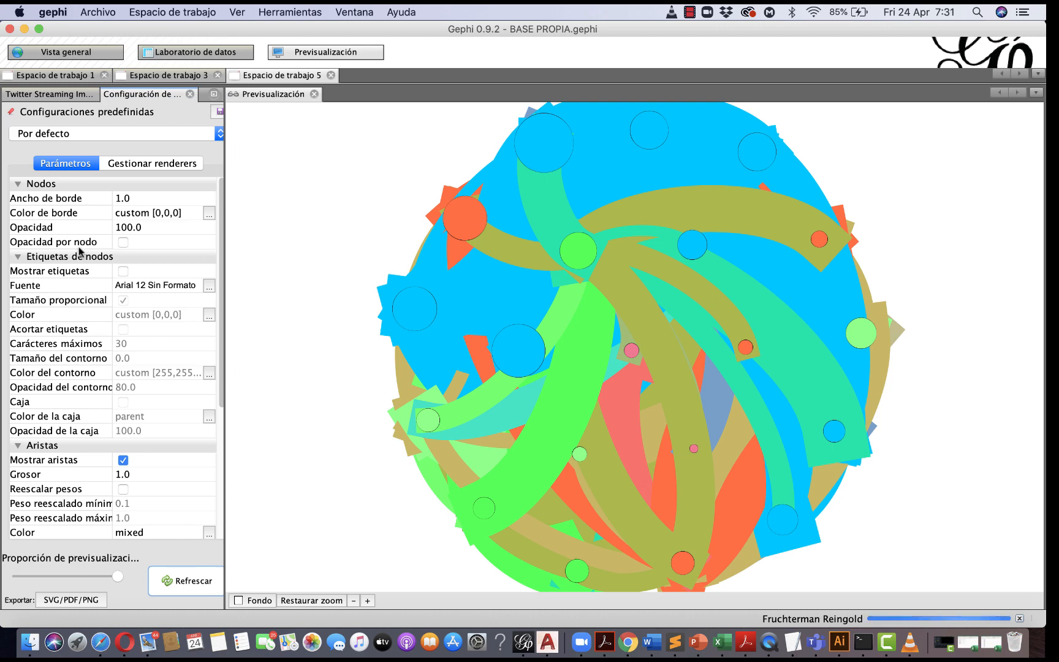
pyautogui.scroll(-3, 178, 402)
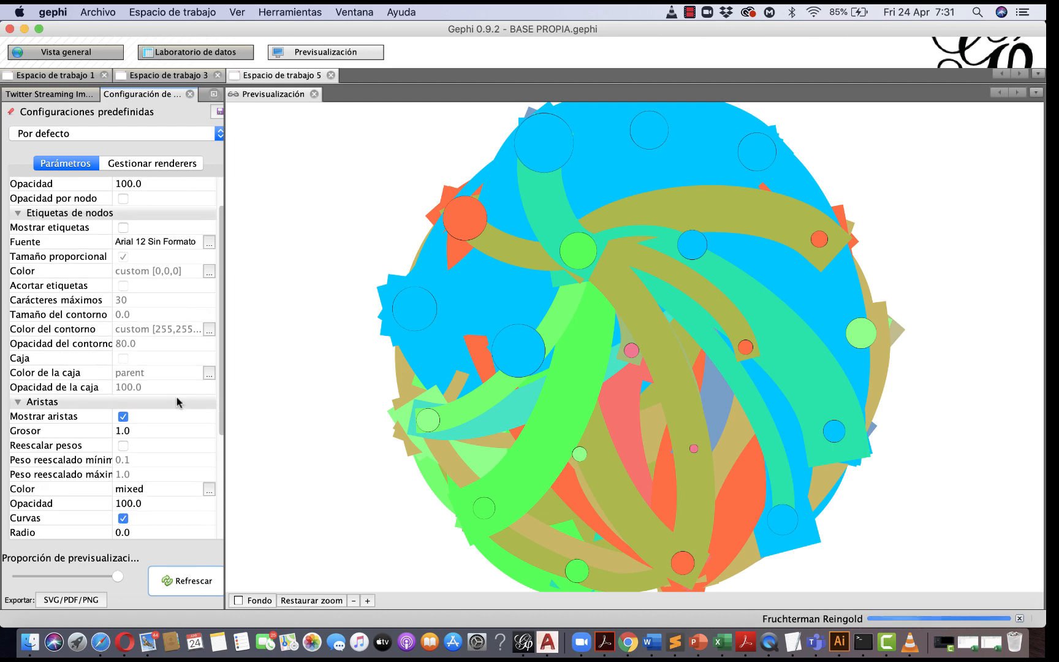
pyautogui.click(123, 446)
pyautogui.click(186, 580)
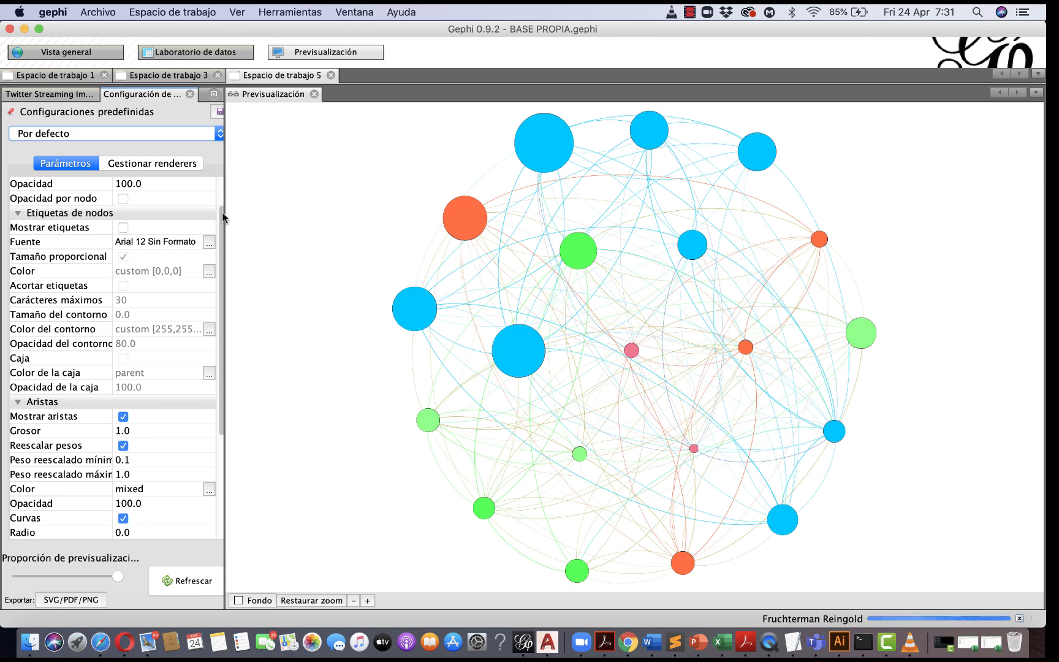
# Show the node labels in the preview and refresh it.
pyautogui.scroll(3, 126, 248)
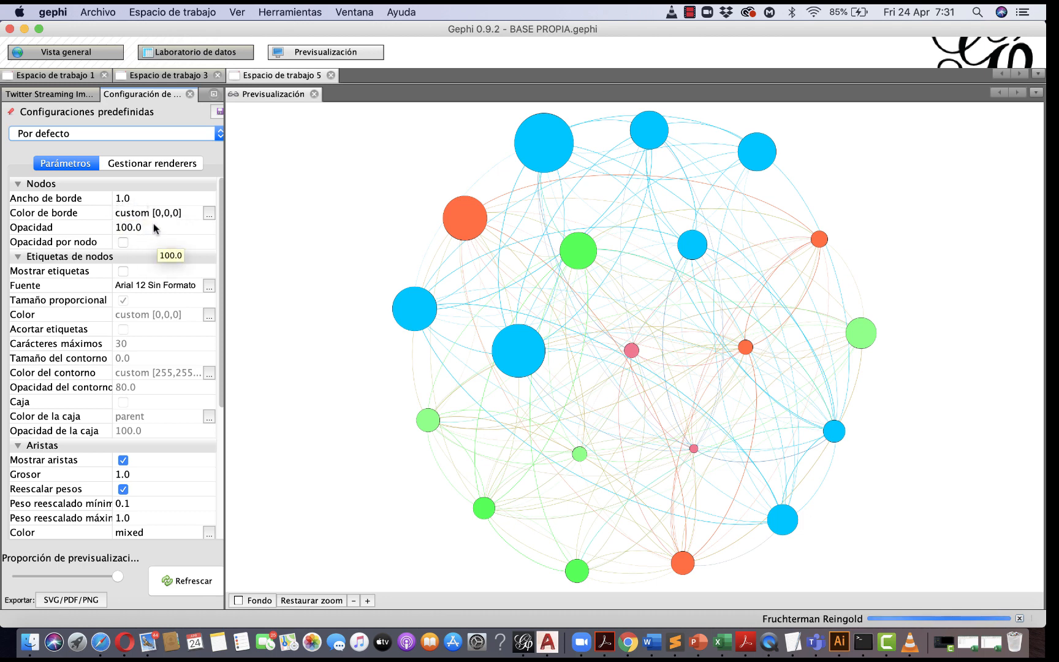
pyautogui.scroll(-1, 156, 228)
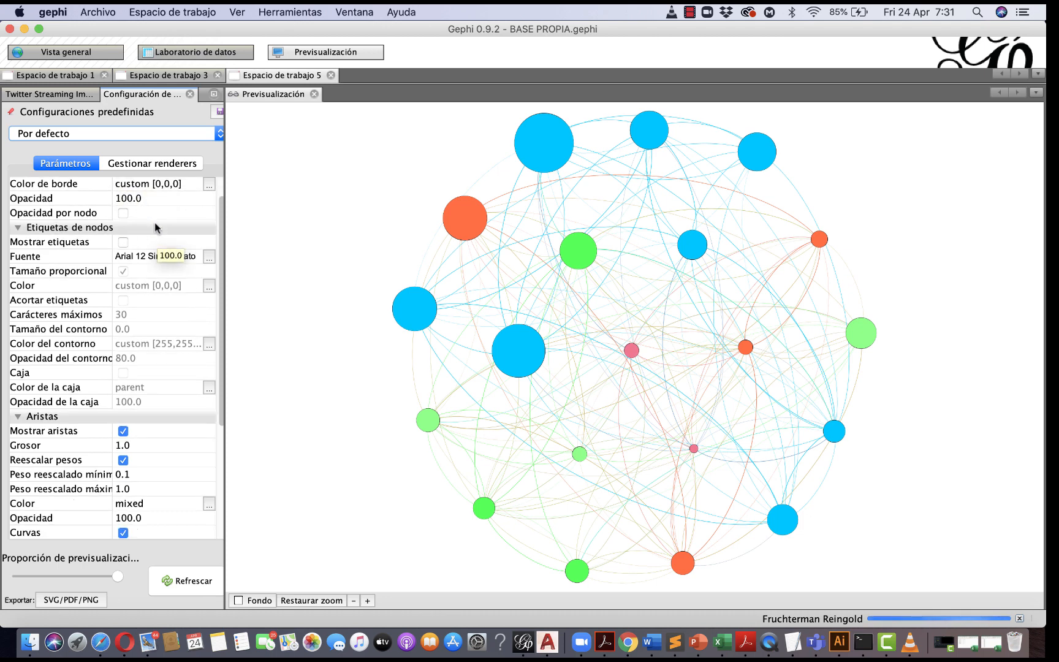
pyautogui.click(124, 242)
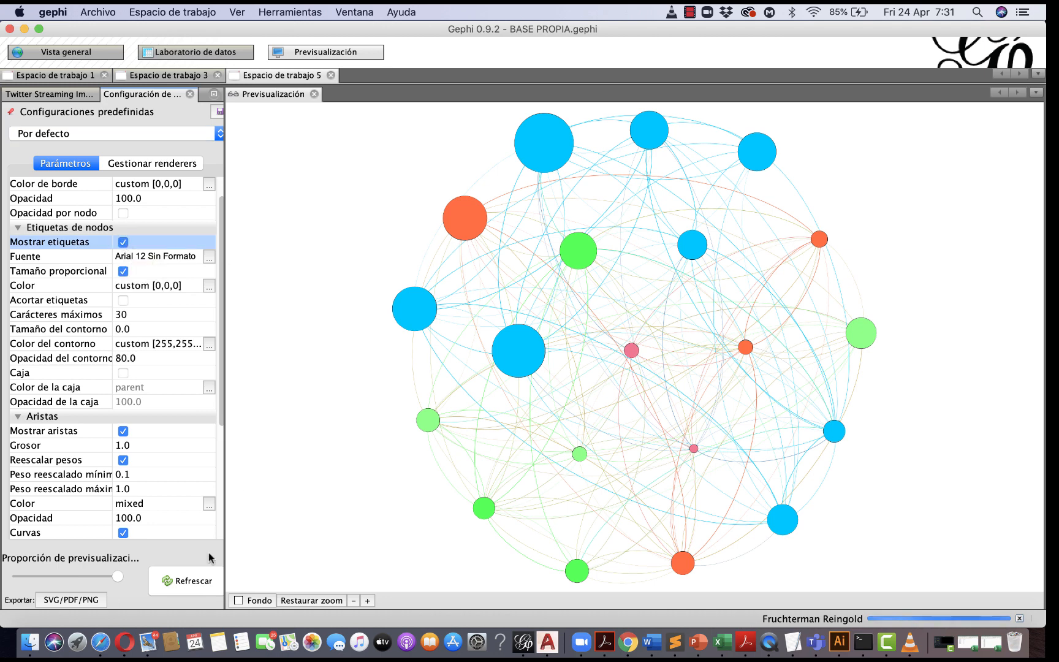
pyautogui.click(184, 581)
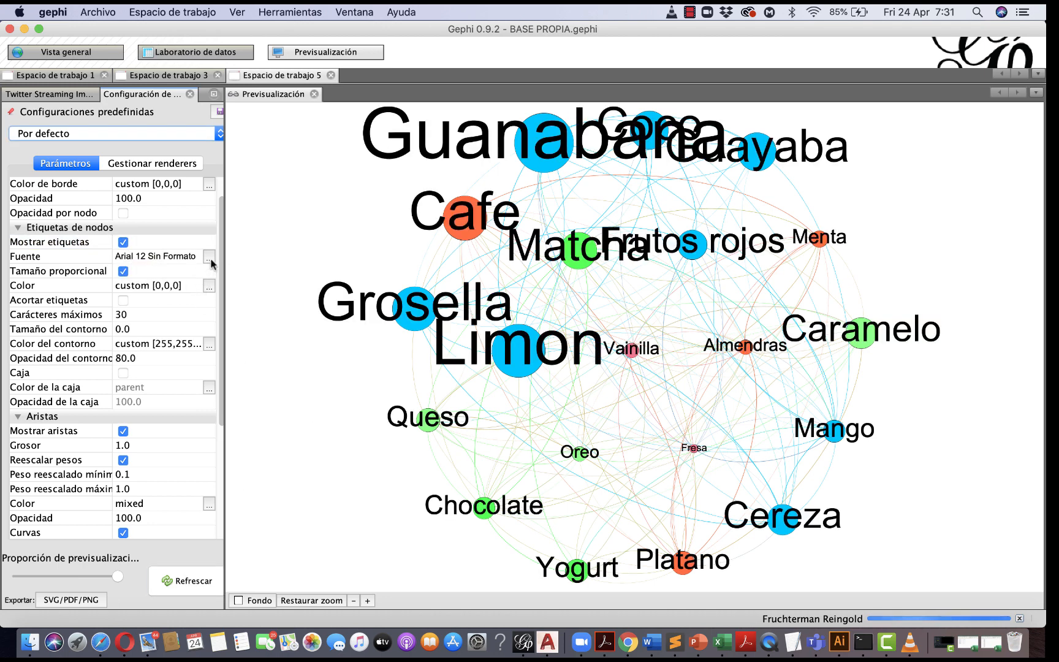
# Set the preview's node label font to Ayuthaya, plain style, size 8, and refresh the preview.
pyautogui.click(210, 259)
pyautogui.click(621, 258)
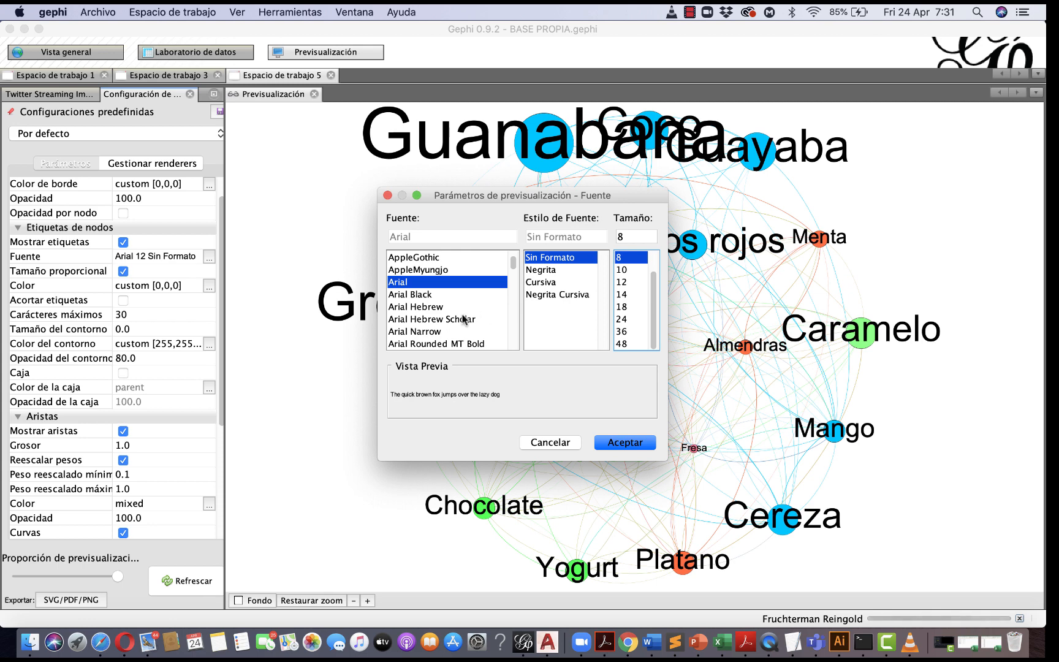
pyautogui.scroll(-3, 464, 319)
pyautogui.scroll(-1, 441, 320)
pyautogui.scroll(-2, 435, 317)
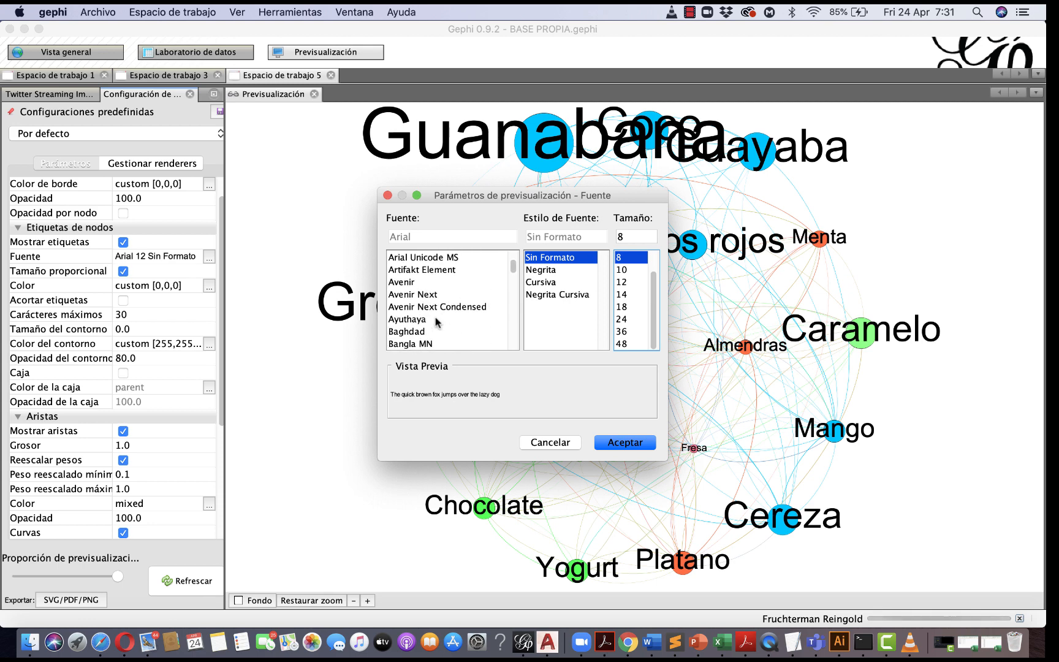
pyautogui.click(411, 323)
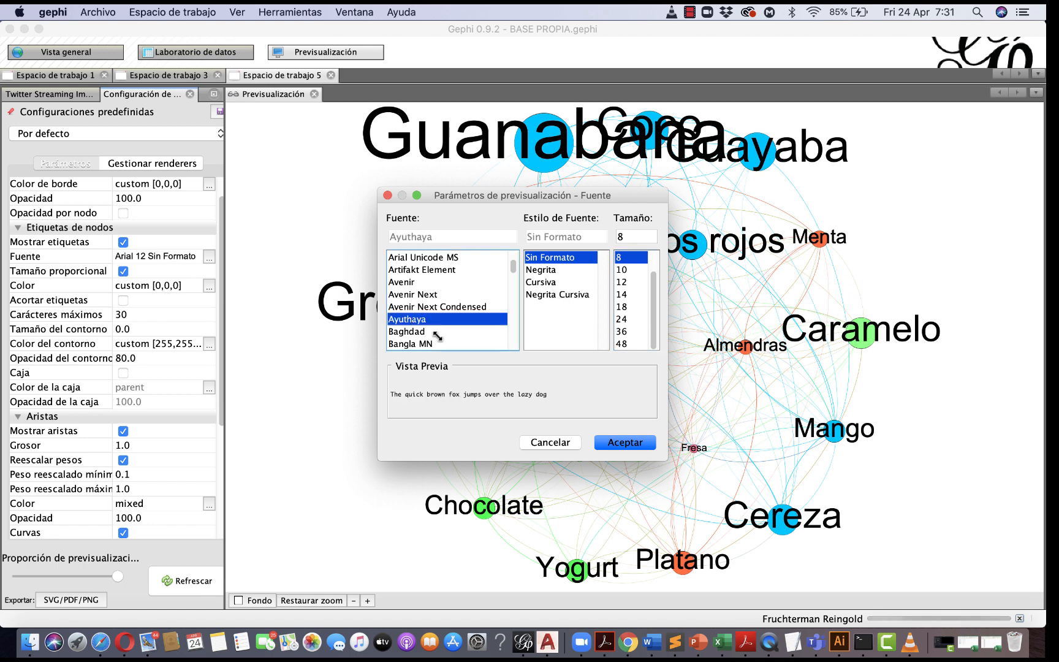
pyautogui.click(627, 444)
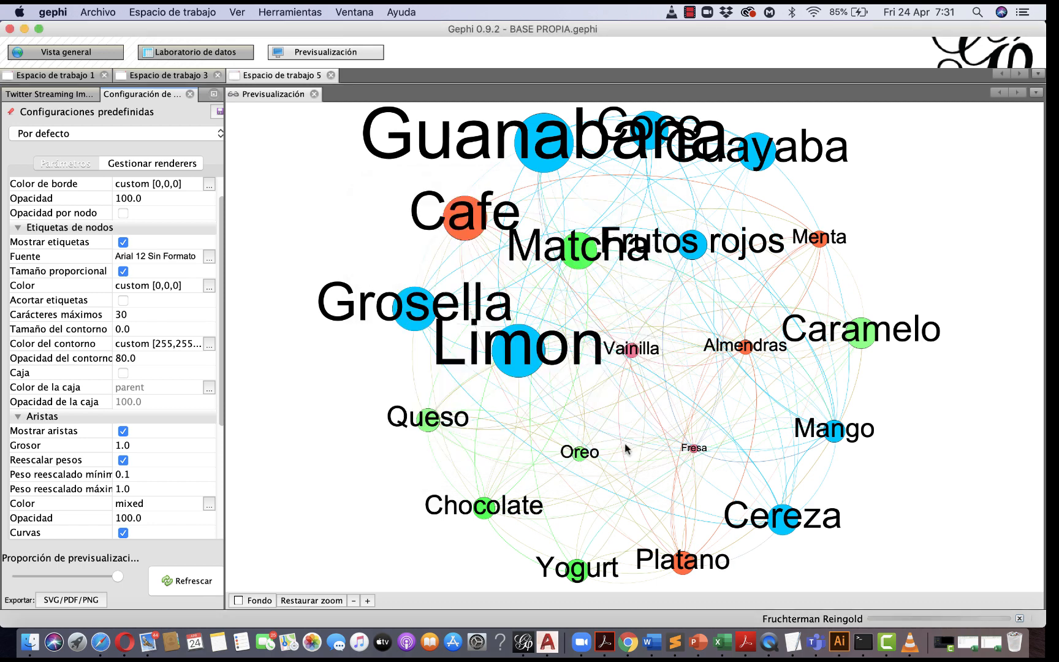
pyautogui.click(203, 580)
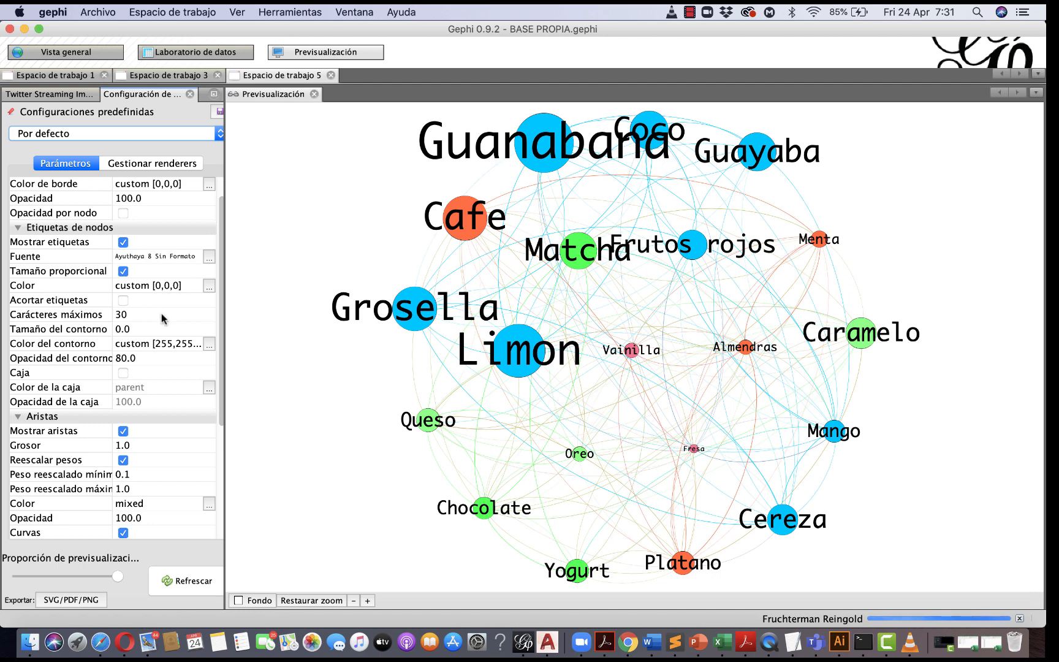
# Set the outline size of the node labels to 2 in the preview settings.
pyautogui.click(127, 330)
pyautogui.press('BackSpace')
pyautogui.press('BackSpace')
pyautogui.press('BackSpace')
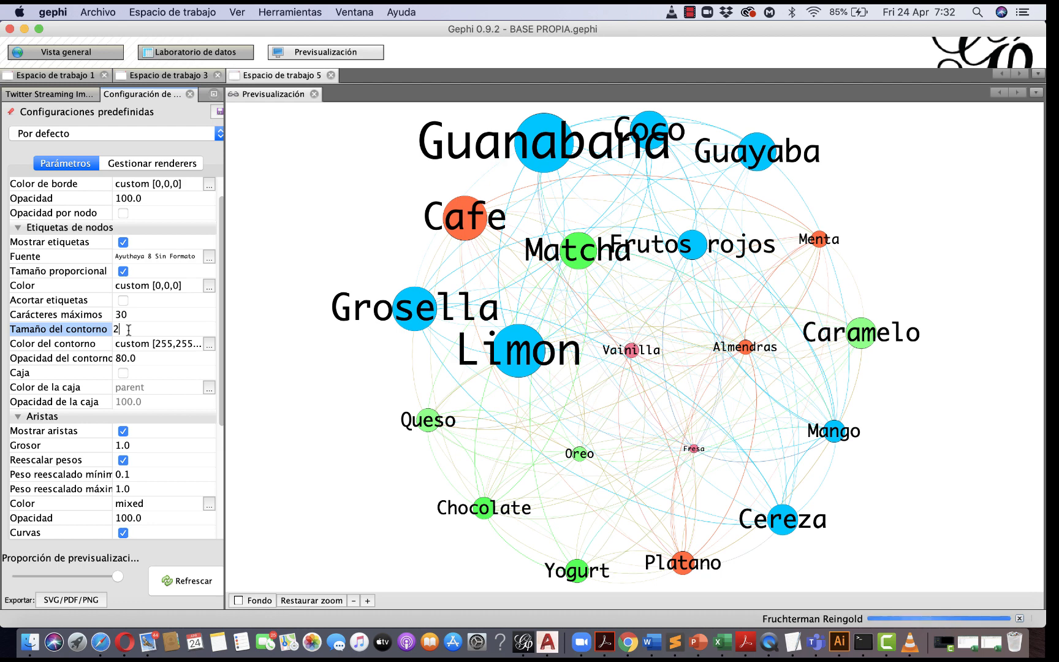
# Set the node label outline to a specific near-black color, hex 05020D.
pyautogui.click(209, 345)
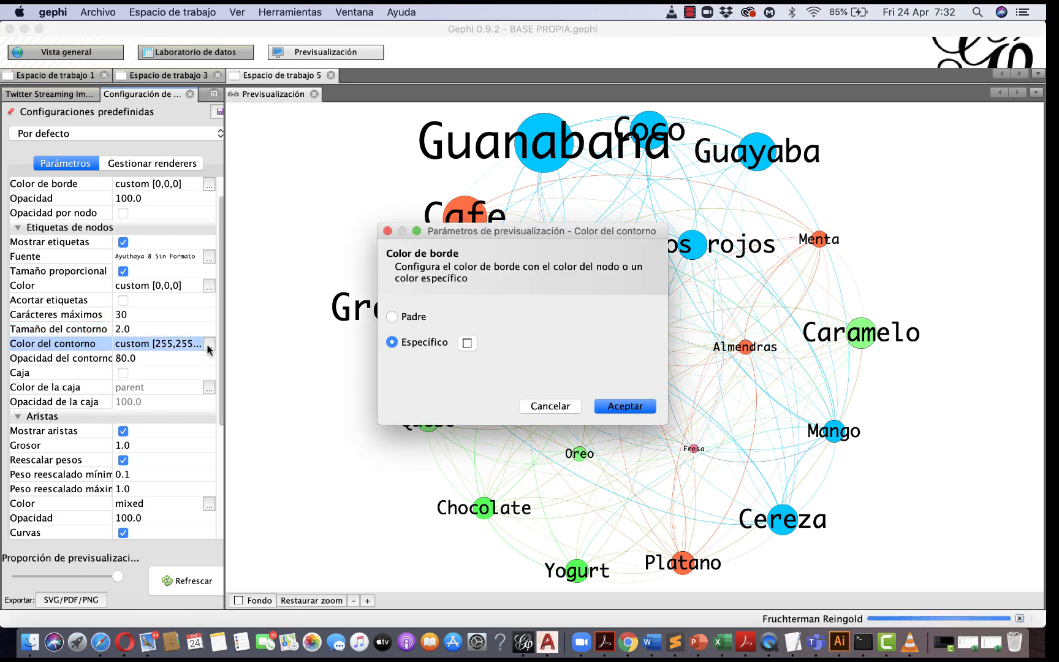
pyautogui.click(468, 345)
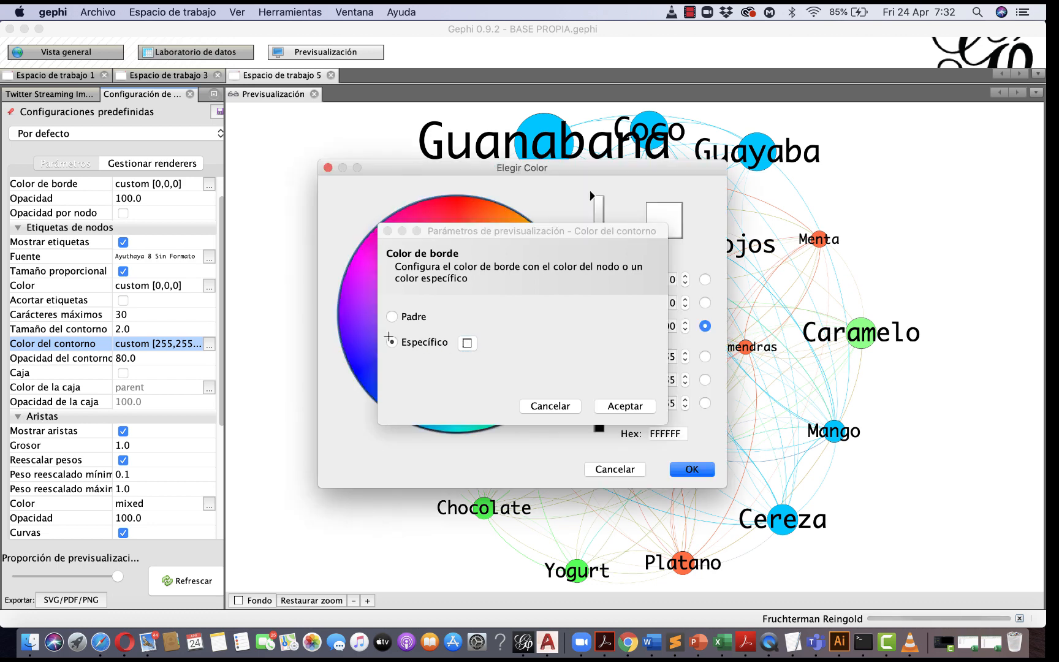
pyautogui.click(599, 410)
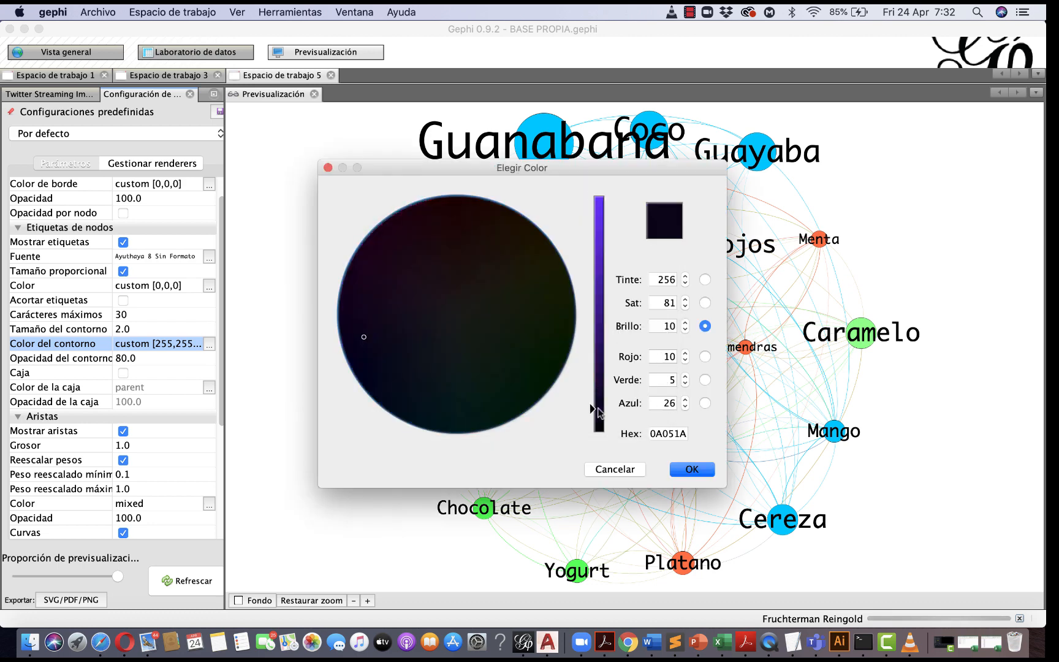
pyautogui.moveTo(599, 410); pyautogui.dragTo(599, 422)
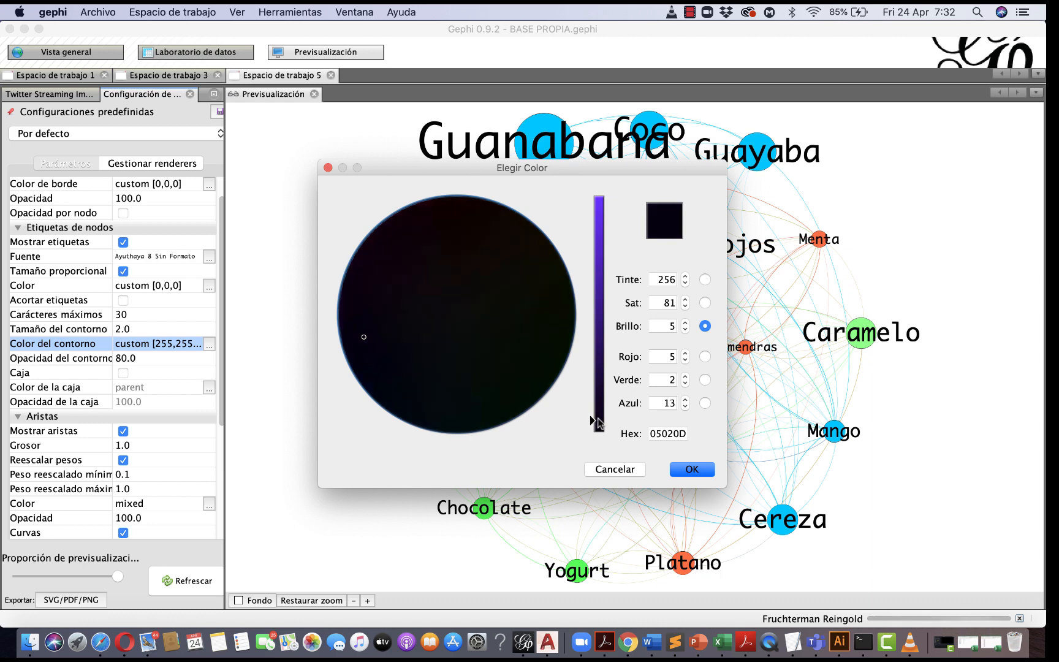
pyautogui.click(680, 472)
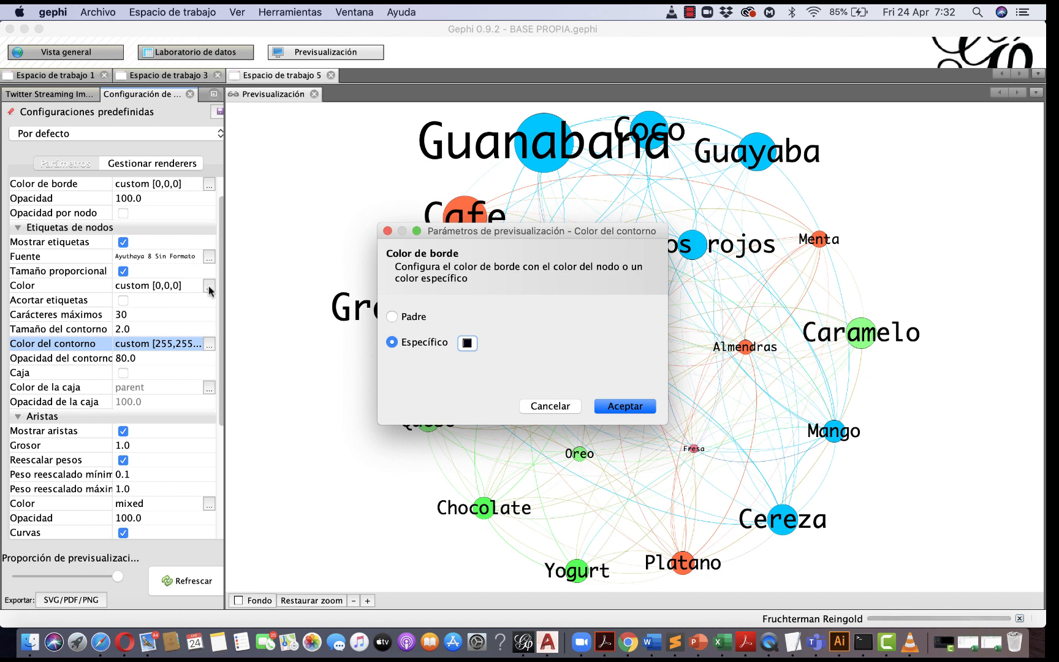
pyautogui.click(622, 408)
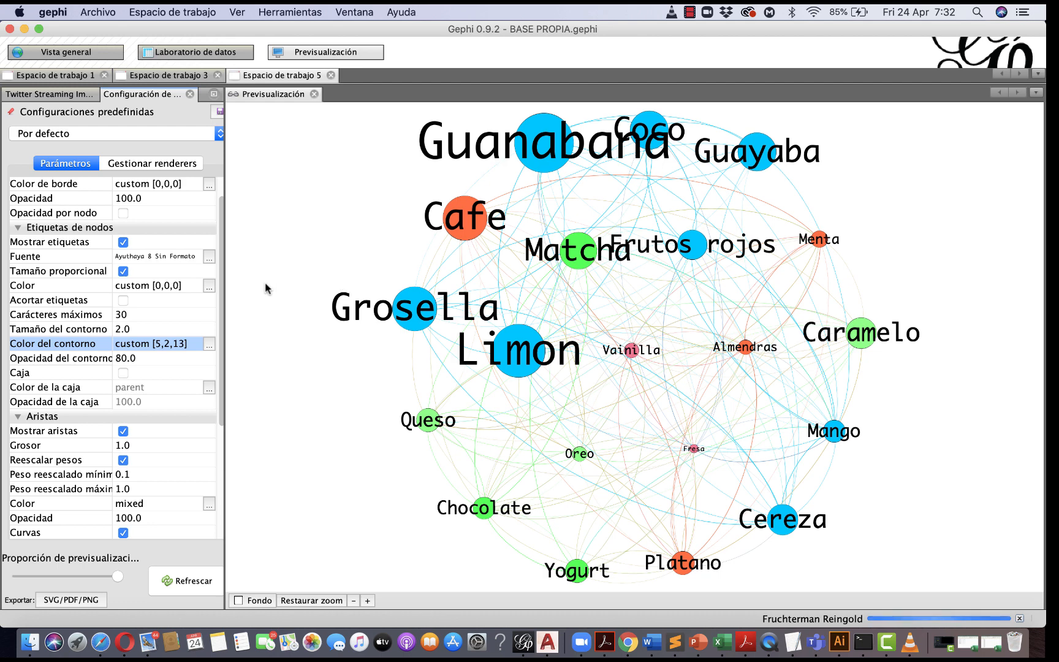
# Set the node label color to original in the preview settings and refresh the preview.
pyautogui.click(209, 287)
pyautogui.click(369, 303)
pyautogui.click(655, 424)
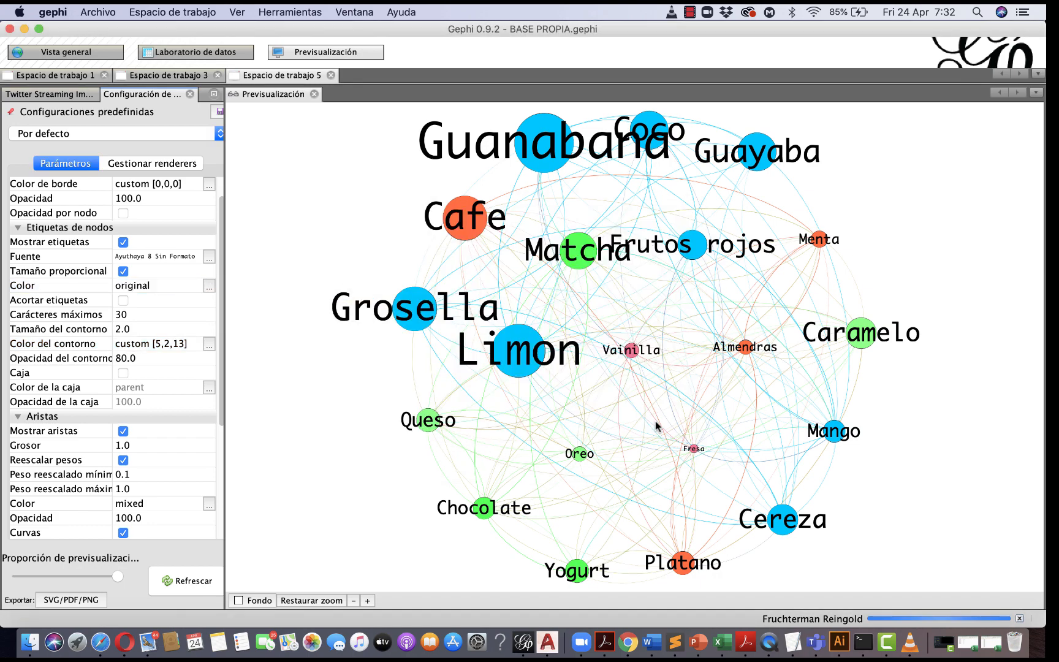
pyautogui.click(184, 580)
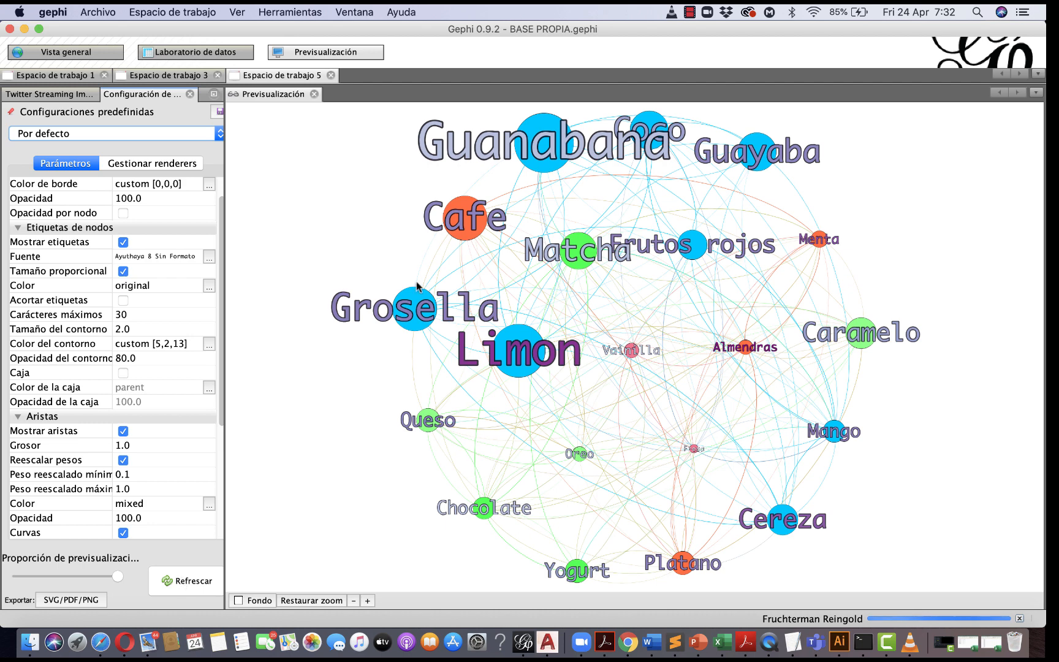
pyautogui.click(167, 325)
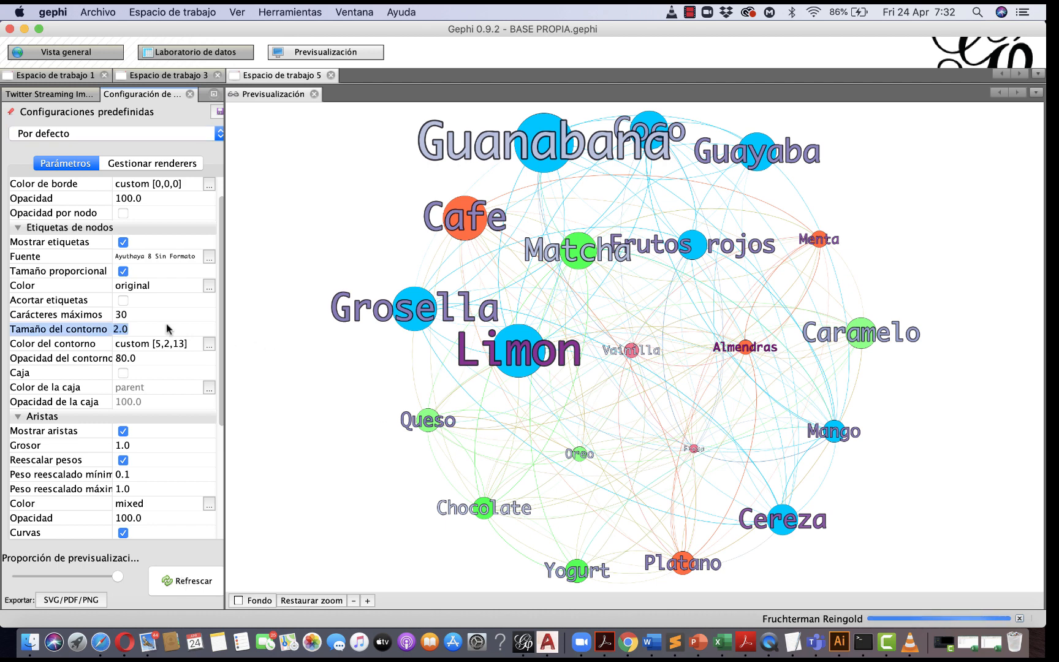
pyautogui.rightClick(155, 358)
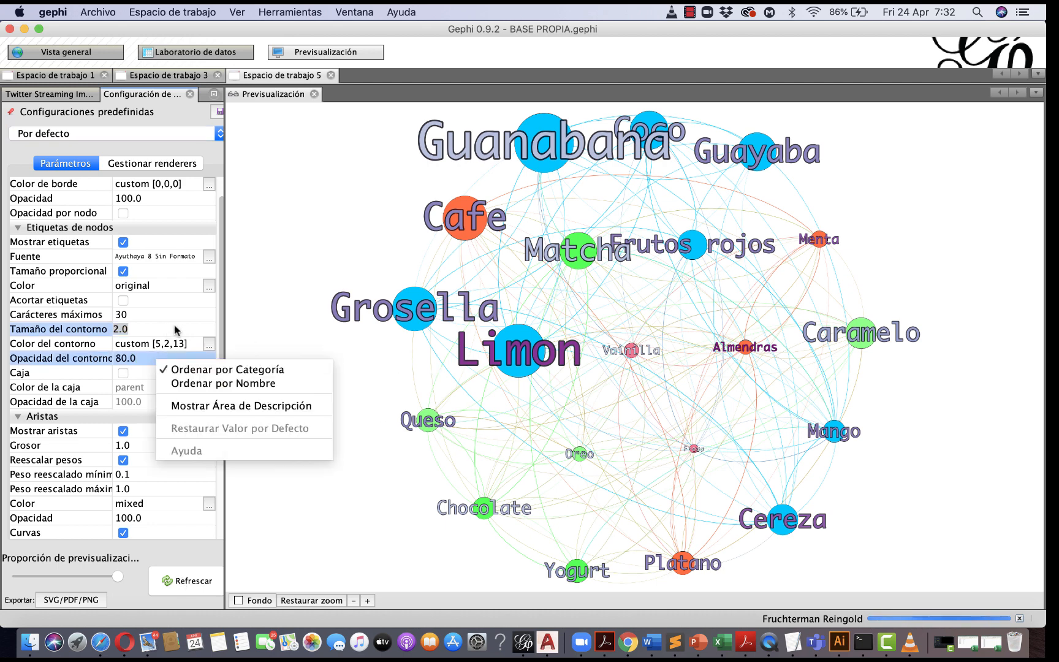
pyautogui.click(250, 318)
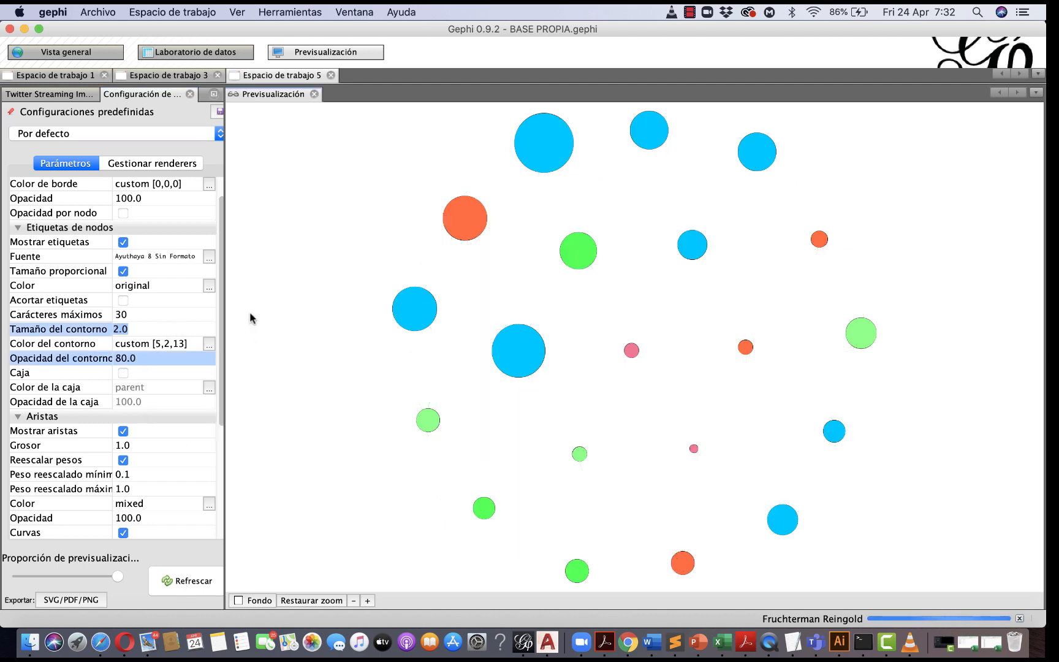
pyautogui.rightClick(162, 409)
pyautogui.click(245, 354)
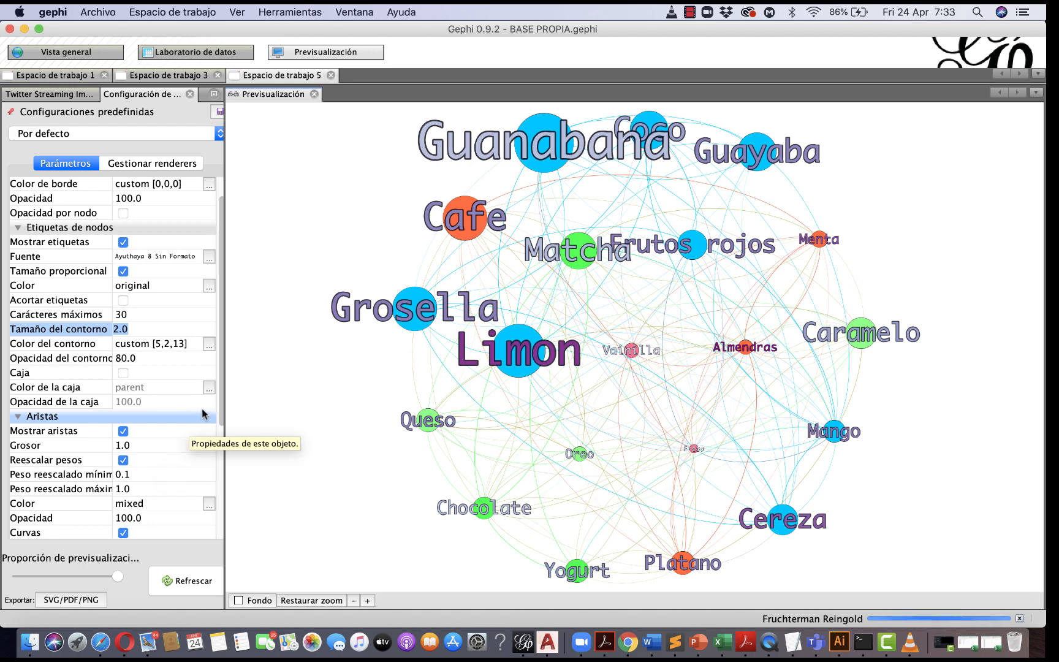
# Set the edges' minimum rescaled weight to 5 and maximum rescaled weight to 15, and refresh the preview.
pyautogui.moveTo(221, 415); pyautogui.dragTo(224, 484)
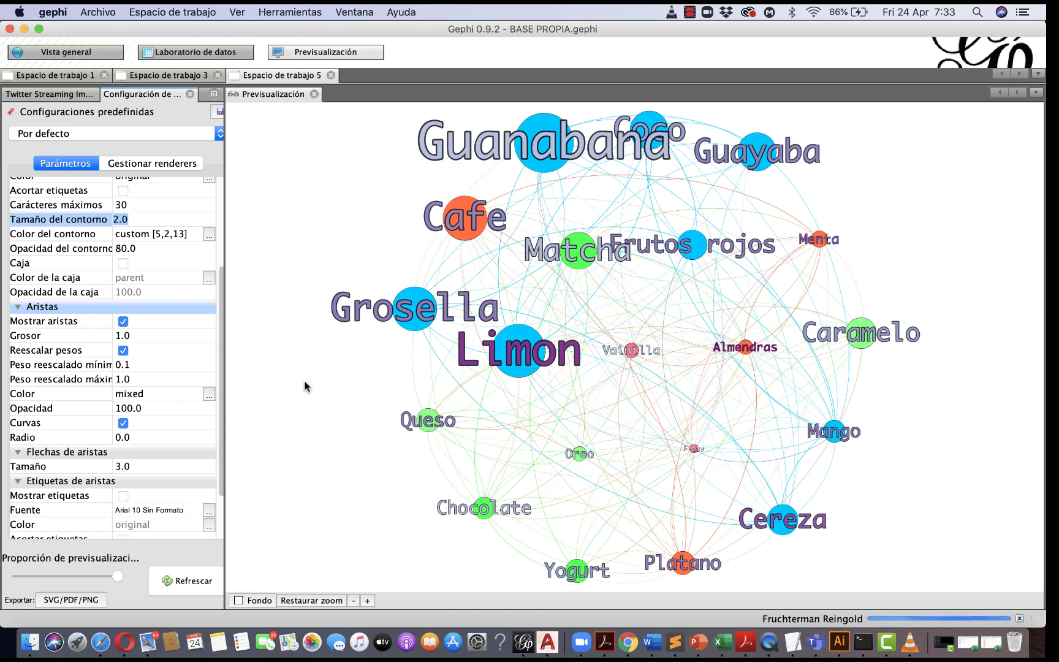
pyautogui.click(133, 365)
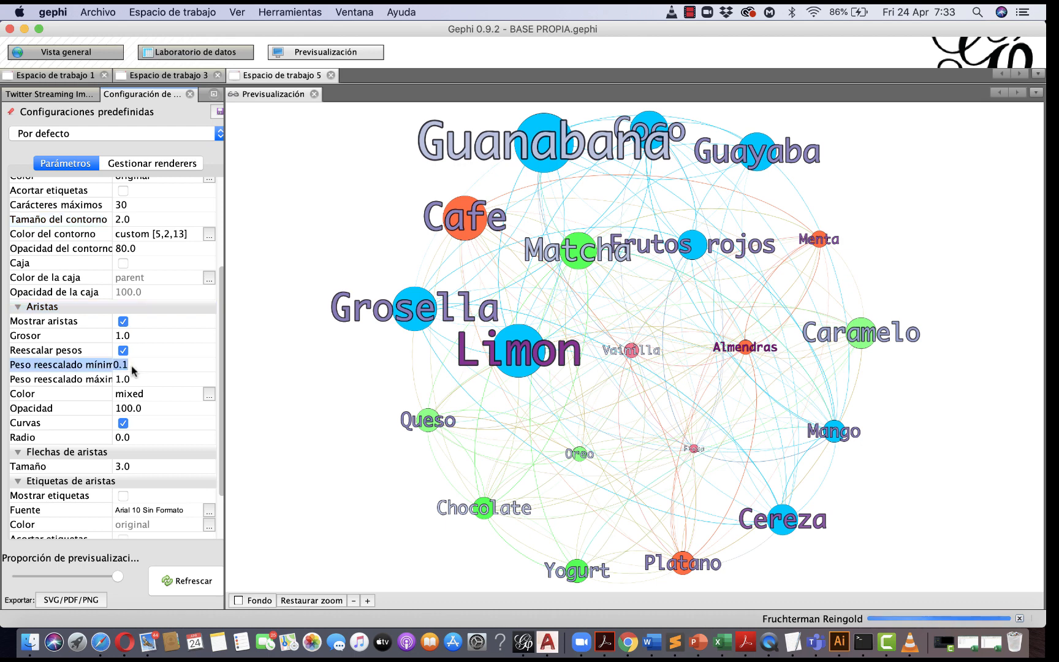
pyautogui.press('BackSpace')
pyautogui.write('5')
pyautogui.click(136, 380)
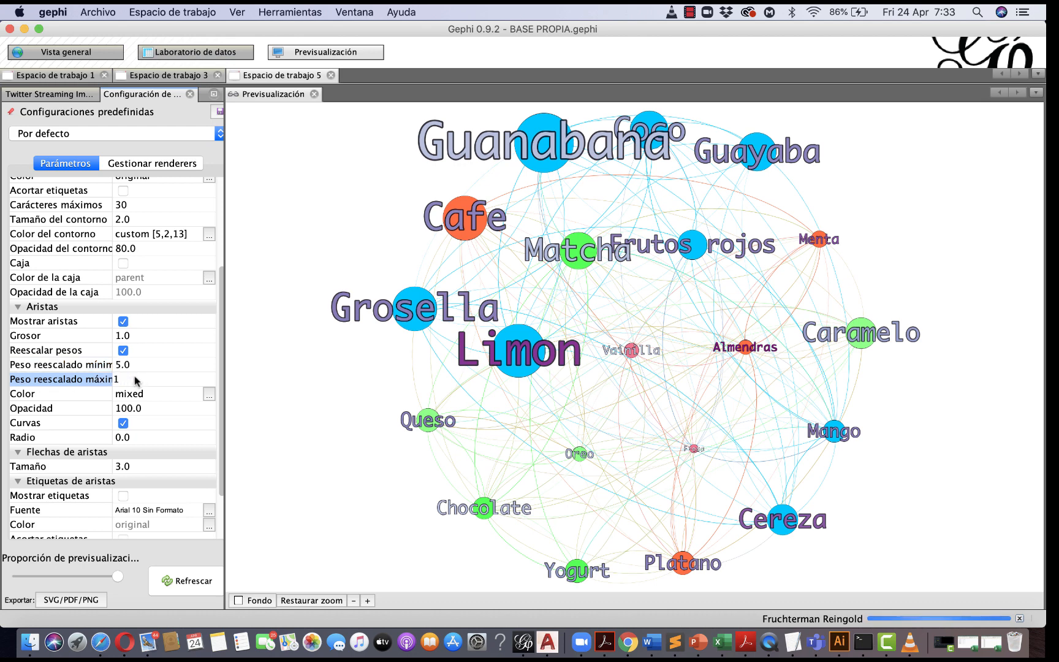
pyautogui.write('15')
pyautogui.click(189, 583)
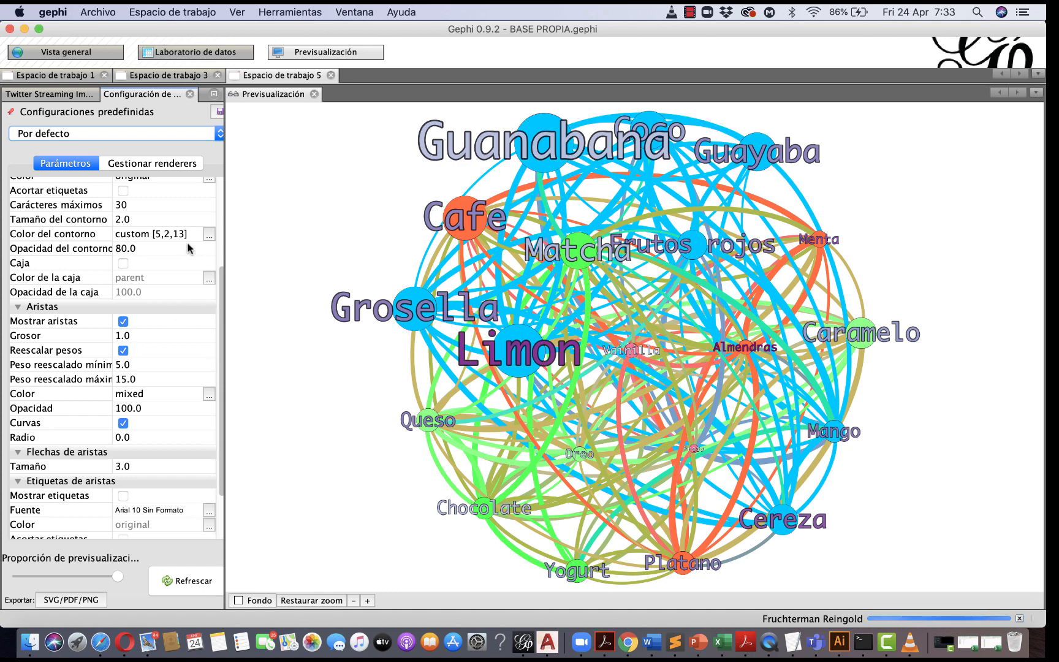
# Set the edge color to original in the preview settings and refresh the preview.
pyautogui.click(209, 395)
pyautogui.click(366, 289)
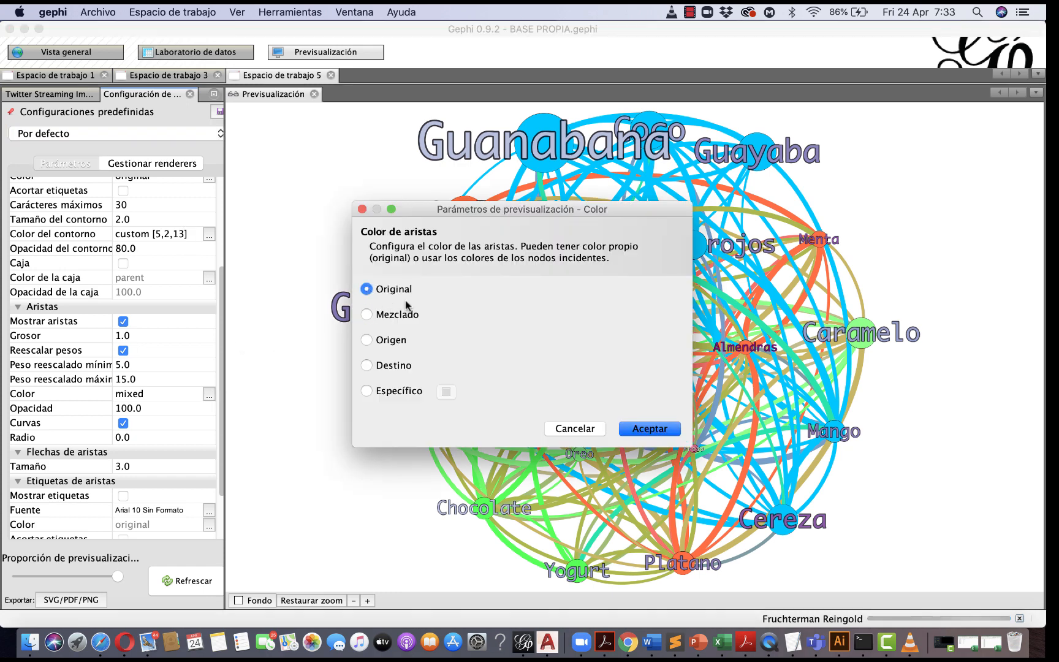
pyautogui.click(655, 429)
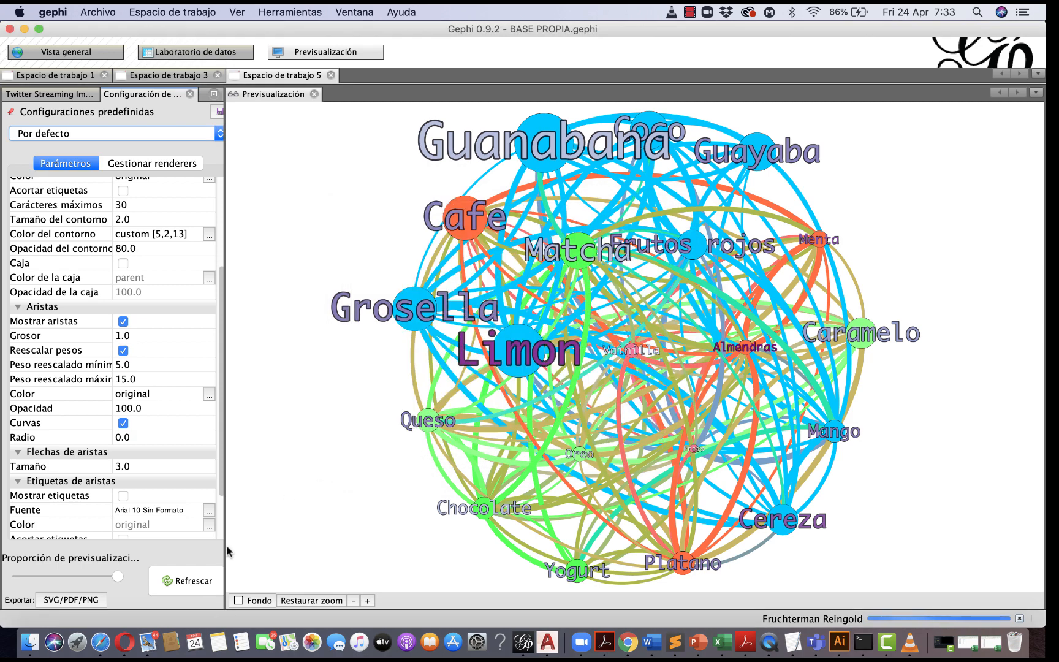
pyautogui.click(183, 579)
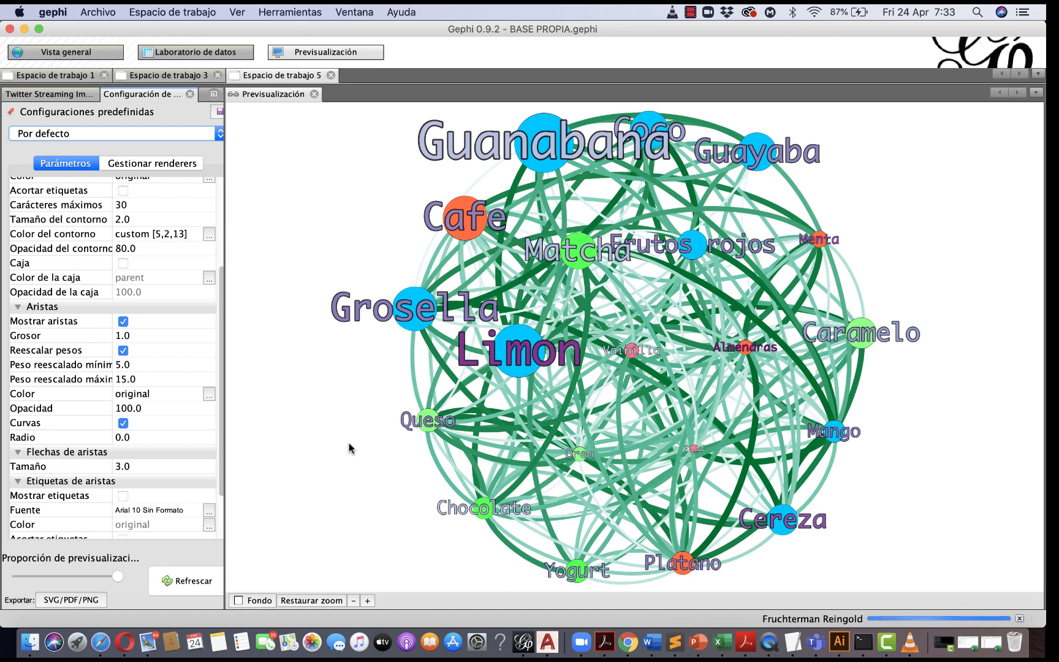
# Lower the edges' minimum rescaled weight to 2 and refresh the preview.
pyautogui.scroll(-3, 160, 395)
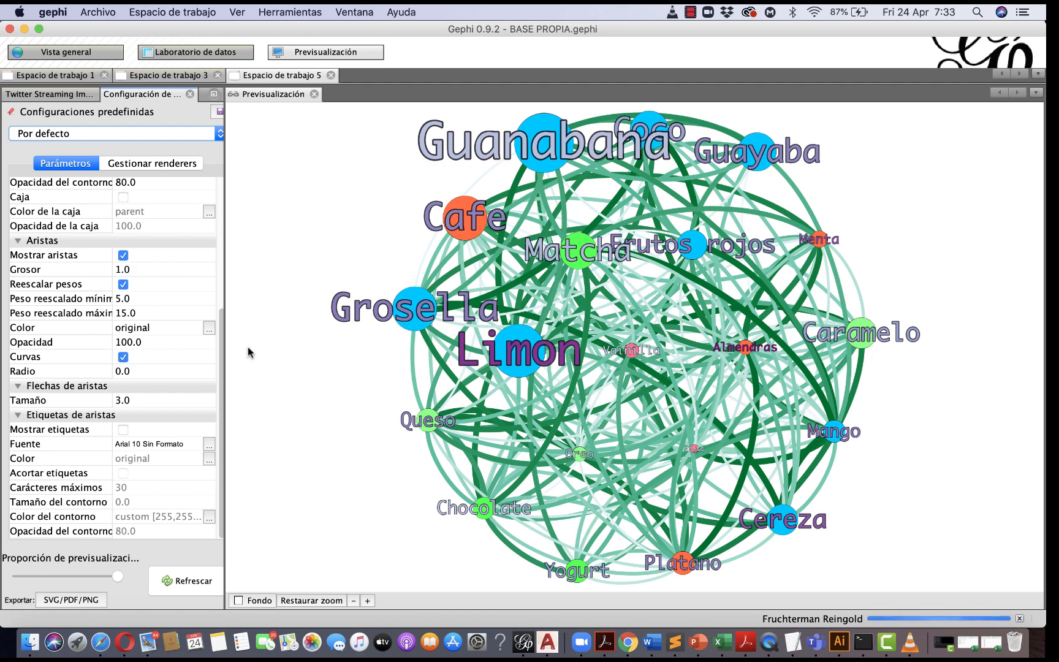
pyautogui.click(126, 299)
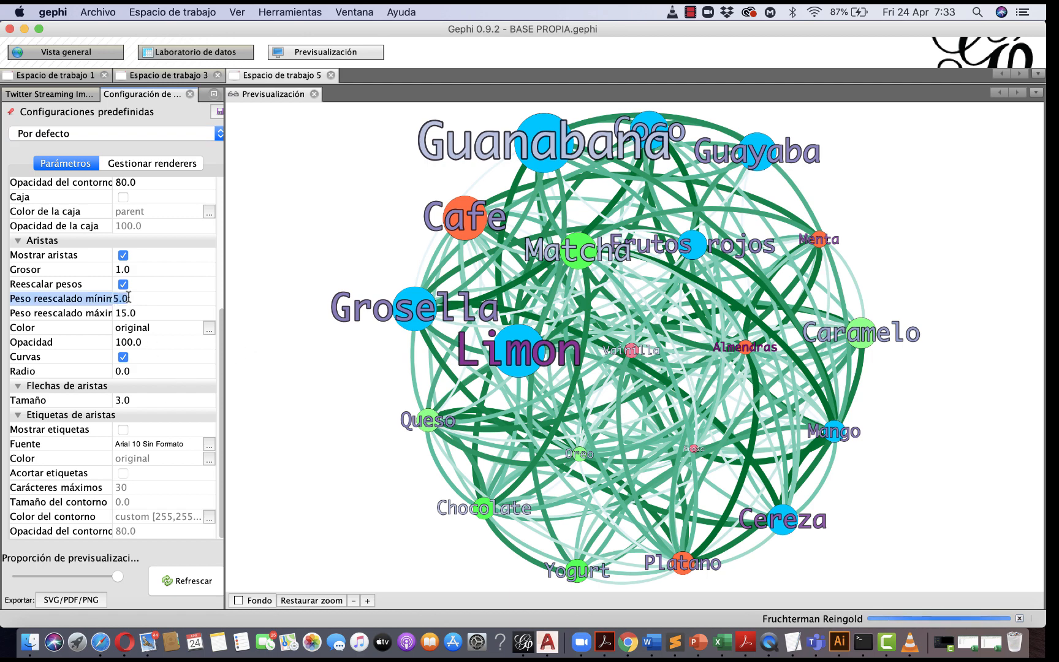
pyautogui.press('BackSpace')
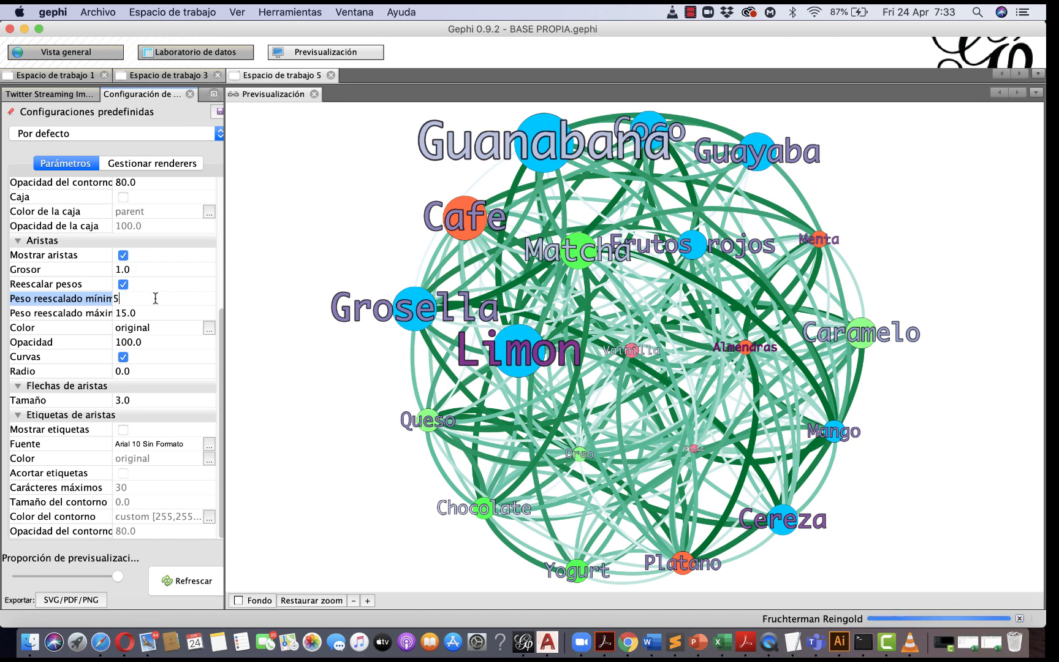
pyautogui.write('2')
pyautogui.click(184, 577)
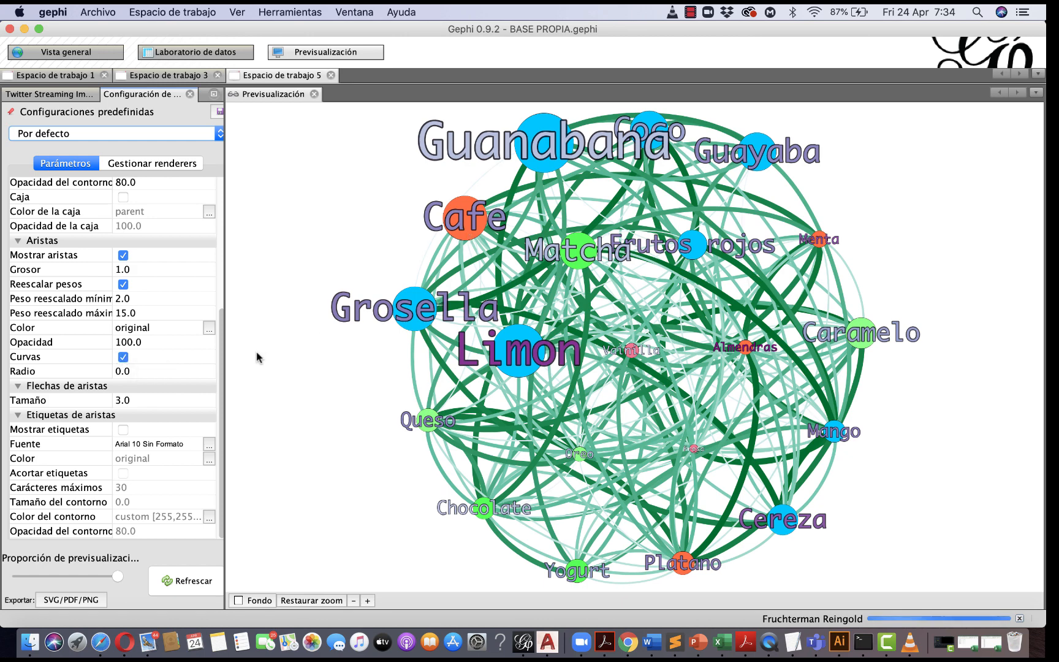
# Turn off curved edges in the preview settings and refresh the preview to draw straight edges.
pyautogui.click(123, 358)
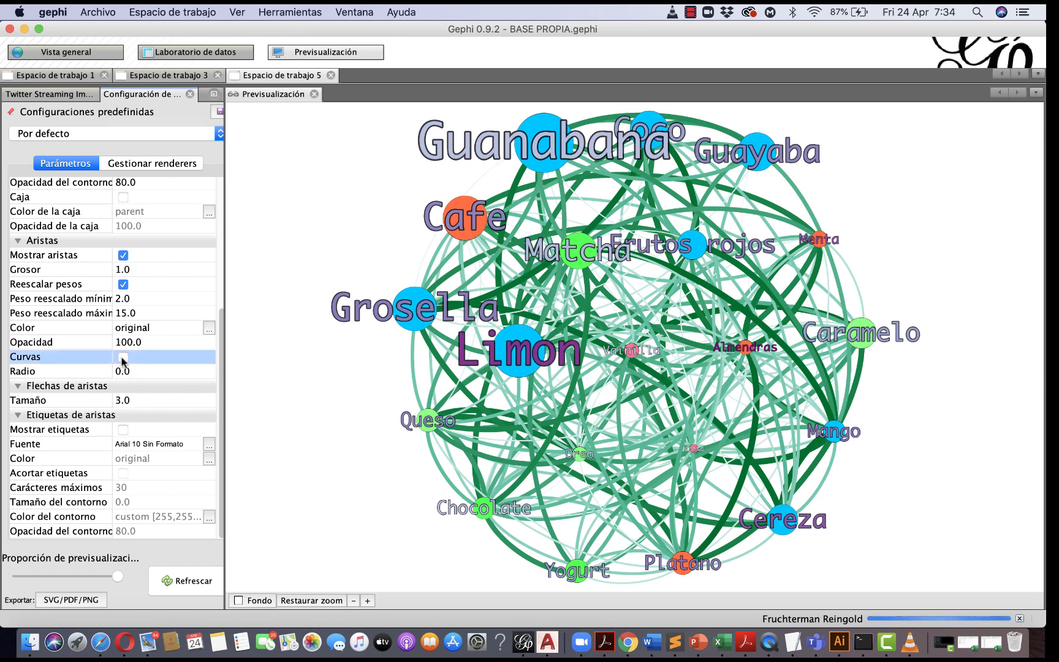
pyautogui.click(173, 580)
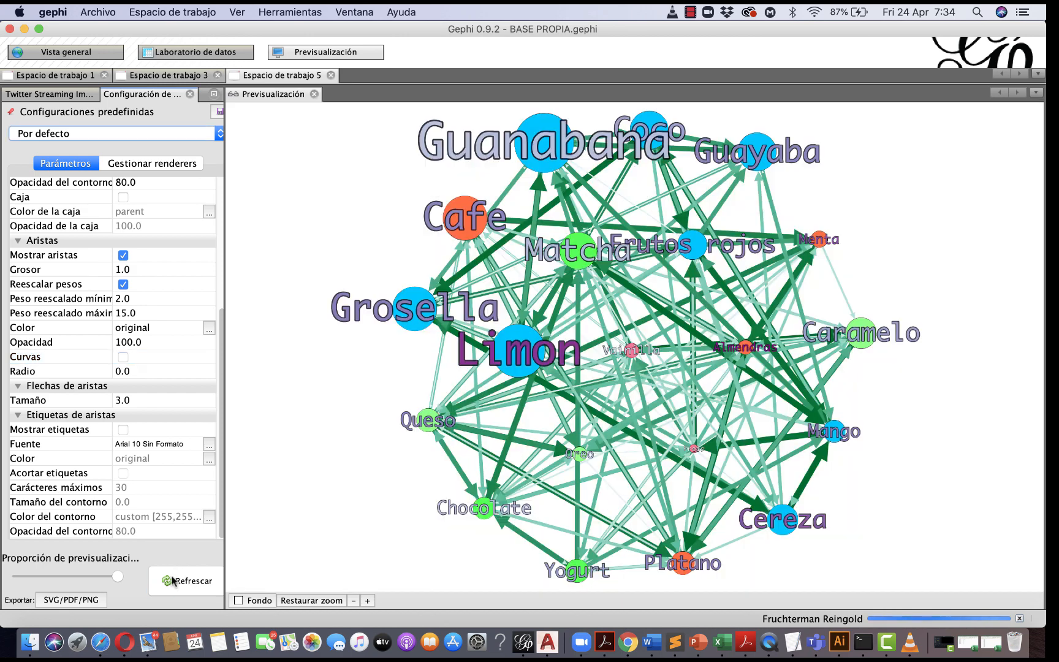